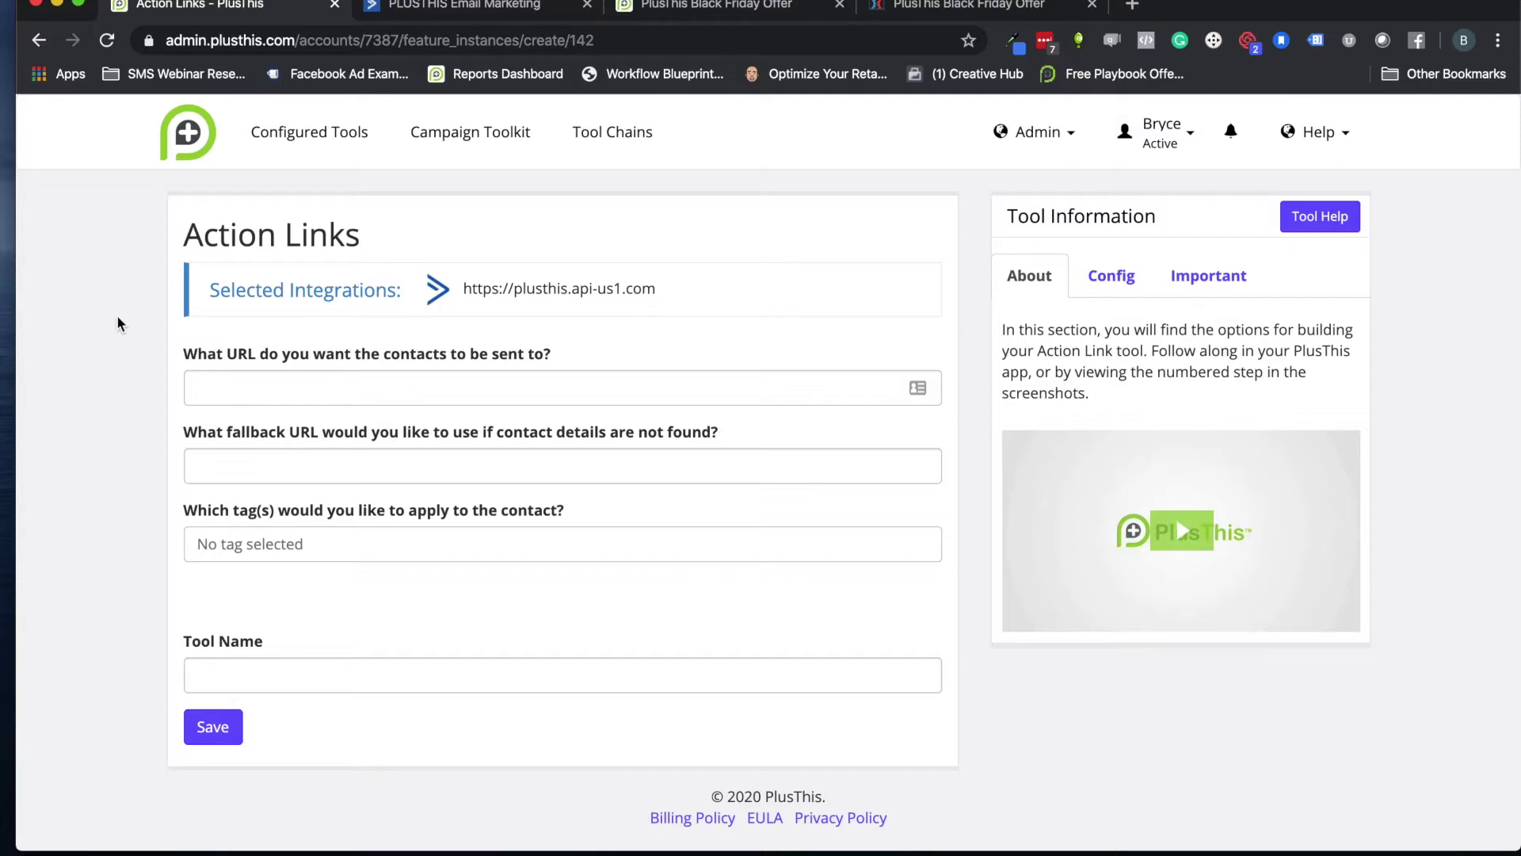
- Review the ClickFunnels page editor and the live Black Friday offer page
click(962, 7)
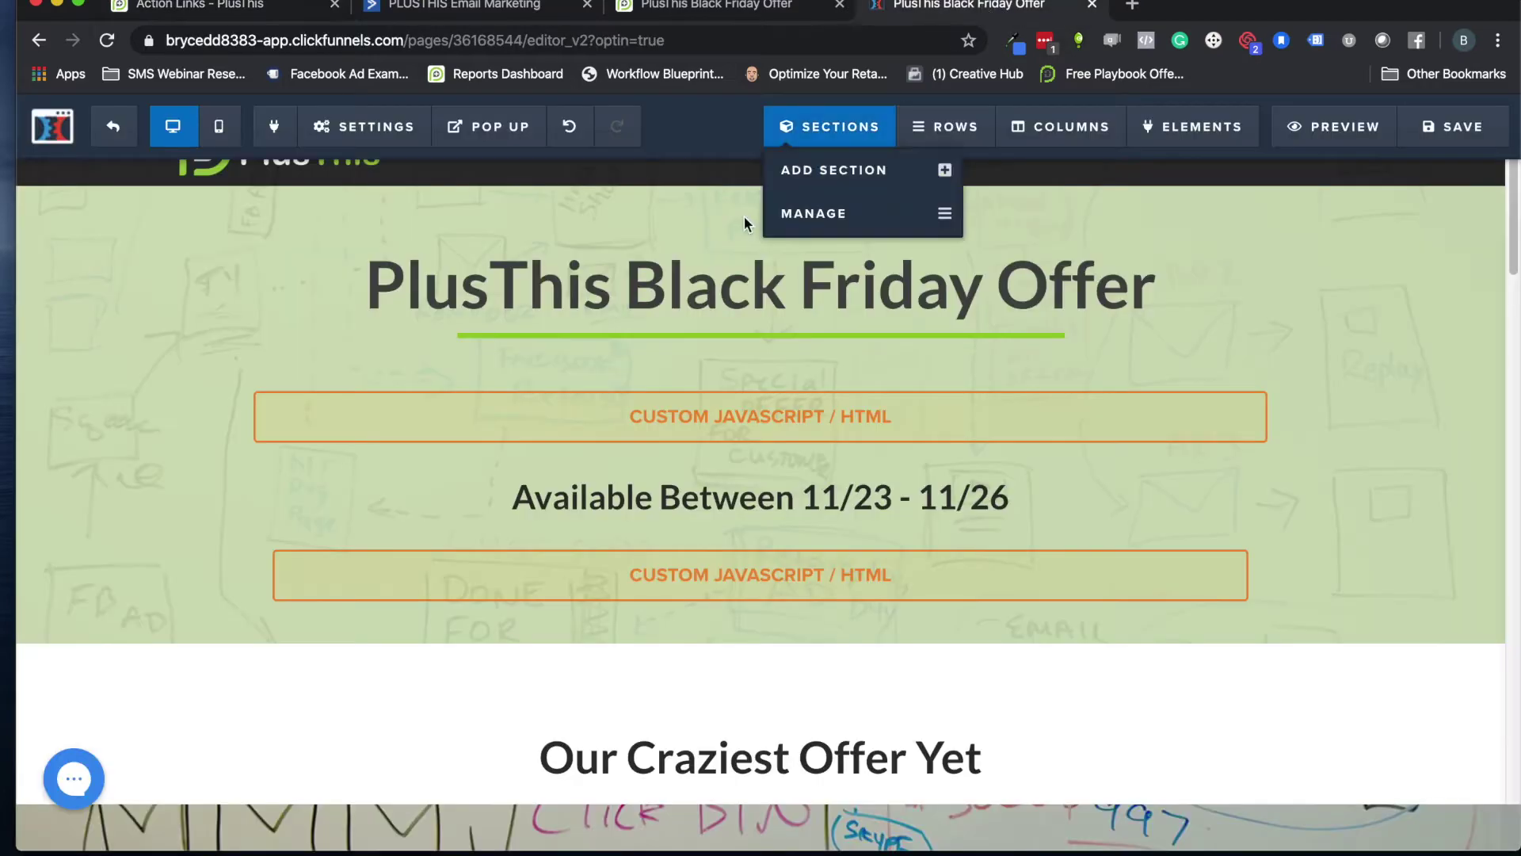
click(718, 6)
scroll(706, 202, up, 7)
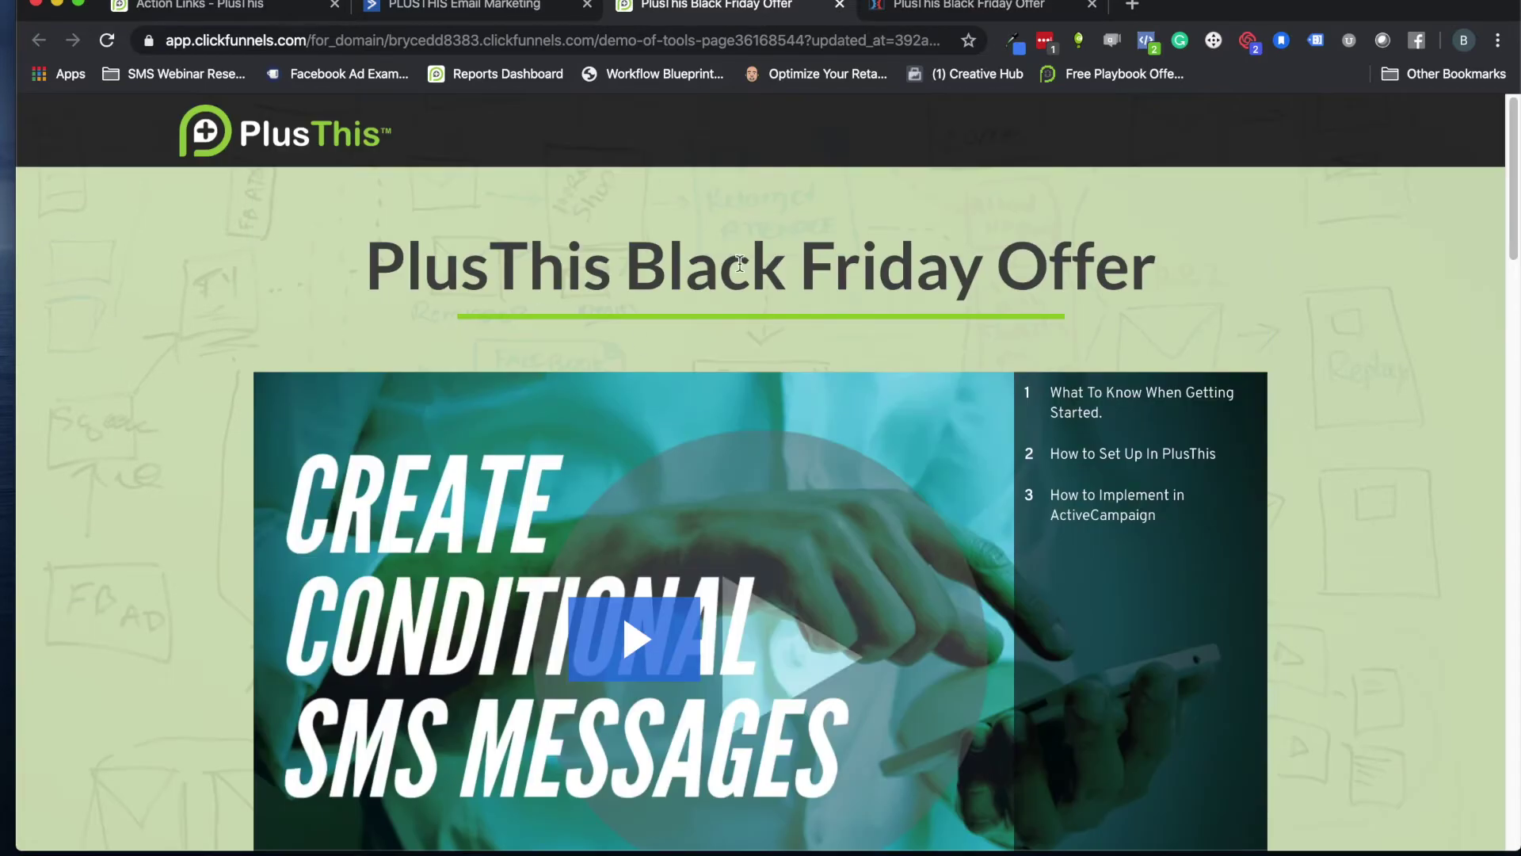
scroll(694, 258, down, 5)
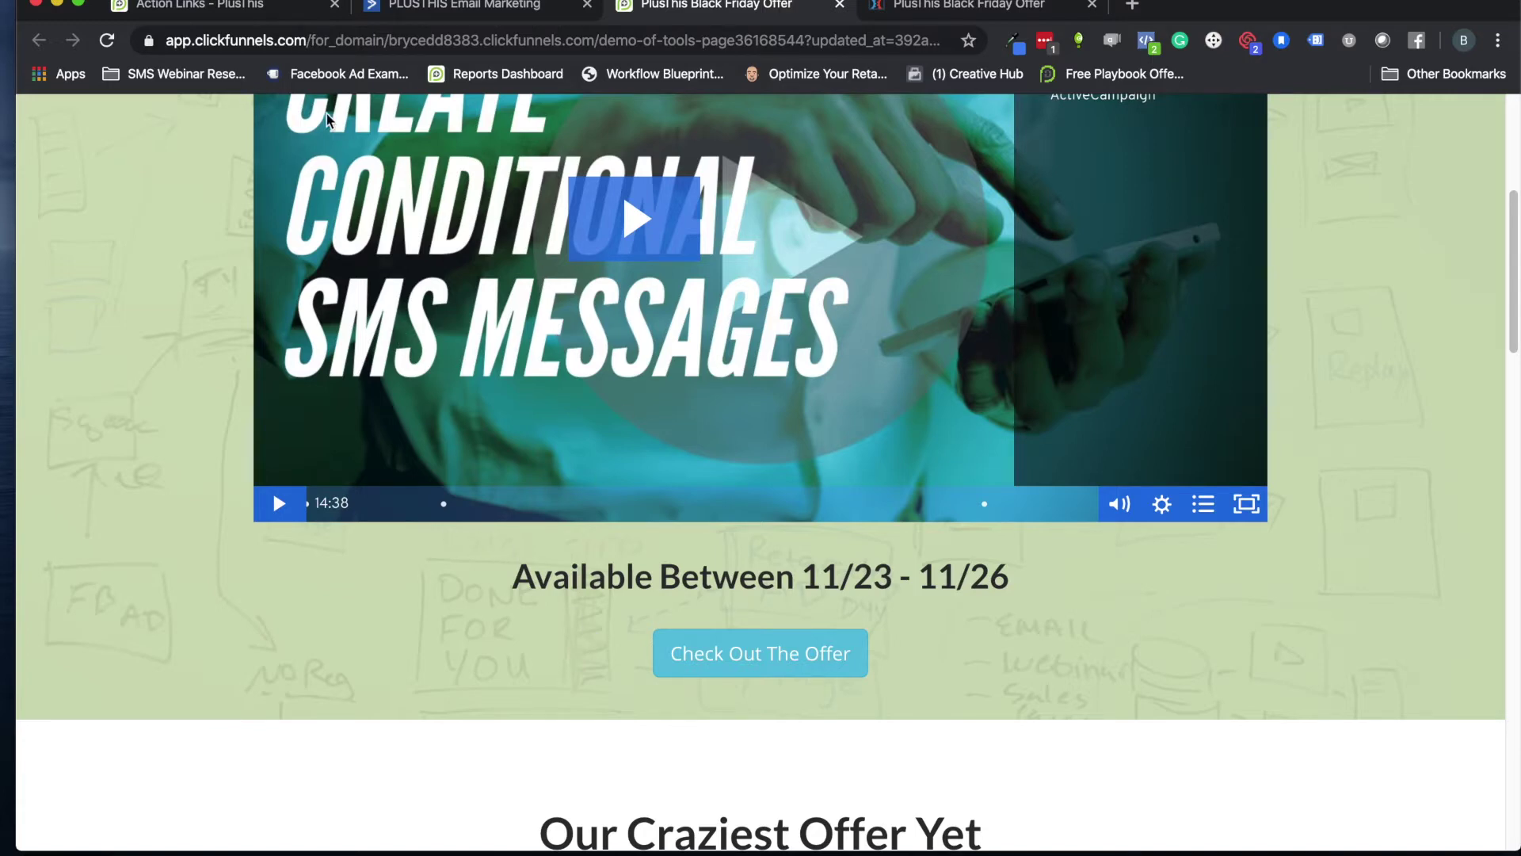
click(231, 8)
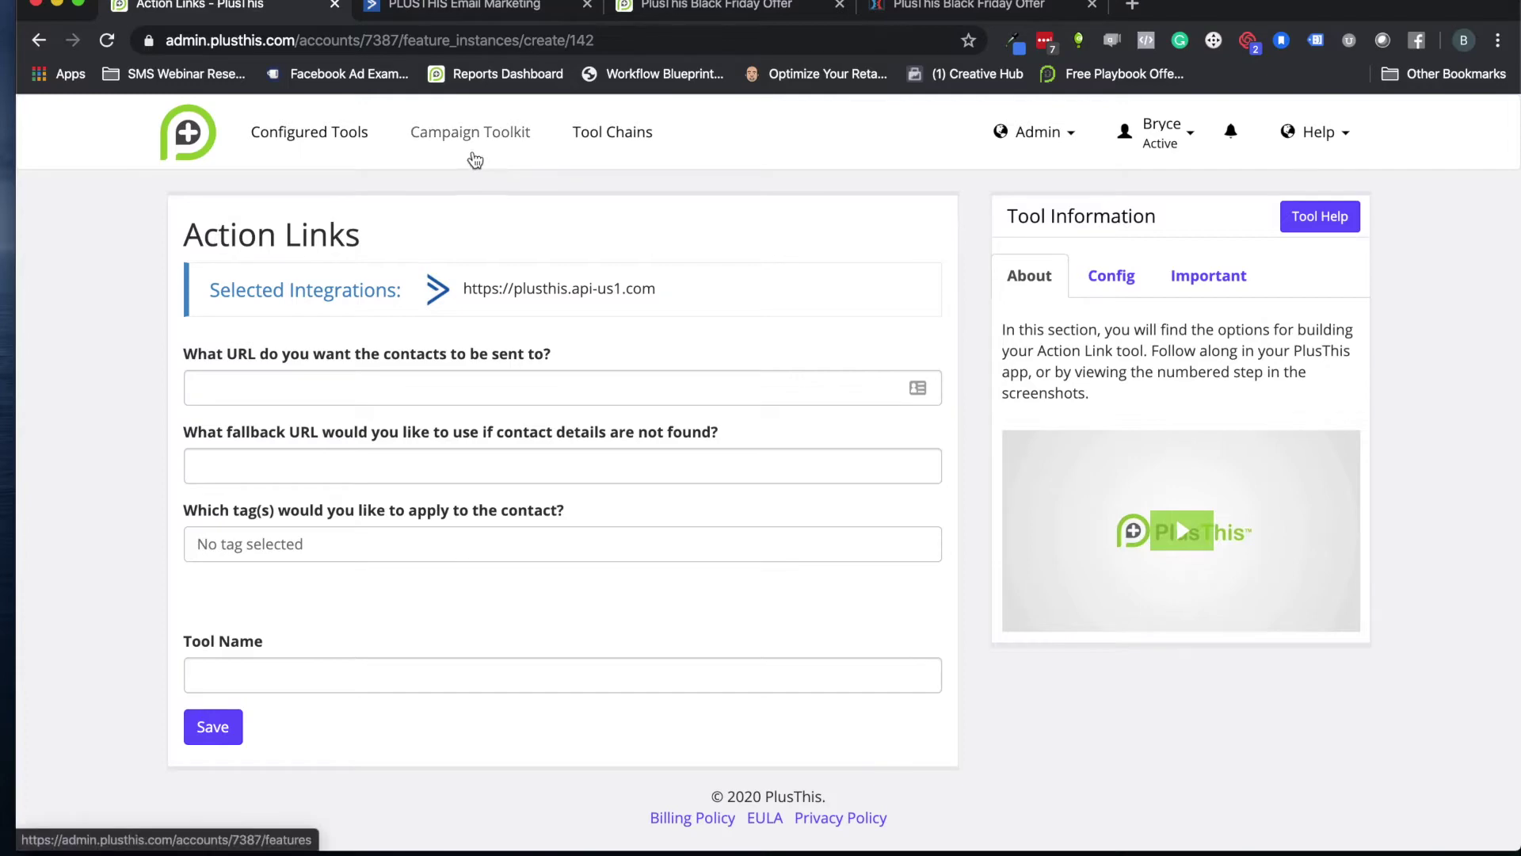
- Scroll through the Action Links Demo automation's Send Offer email and Saw Offer follow-up branches
click(504, 5)
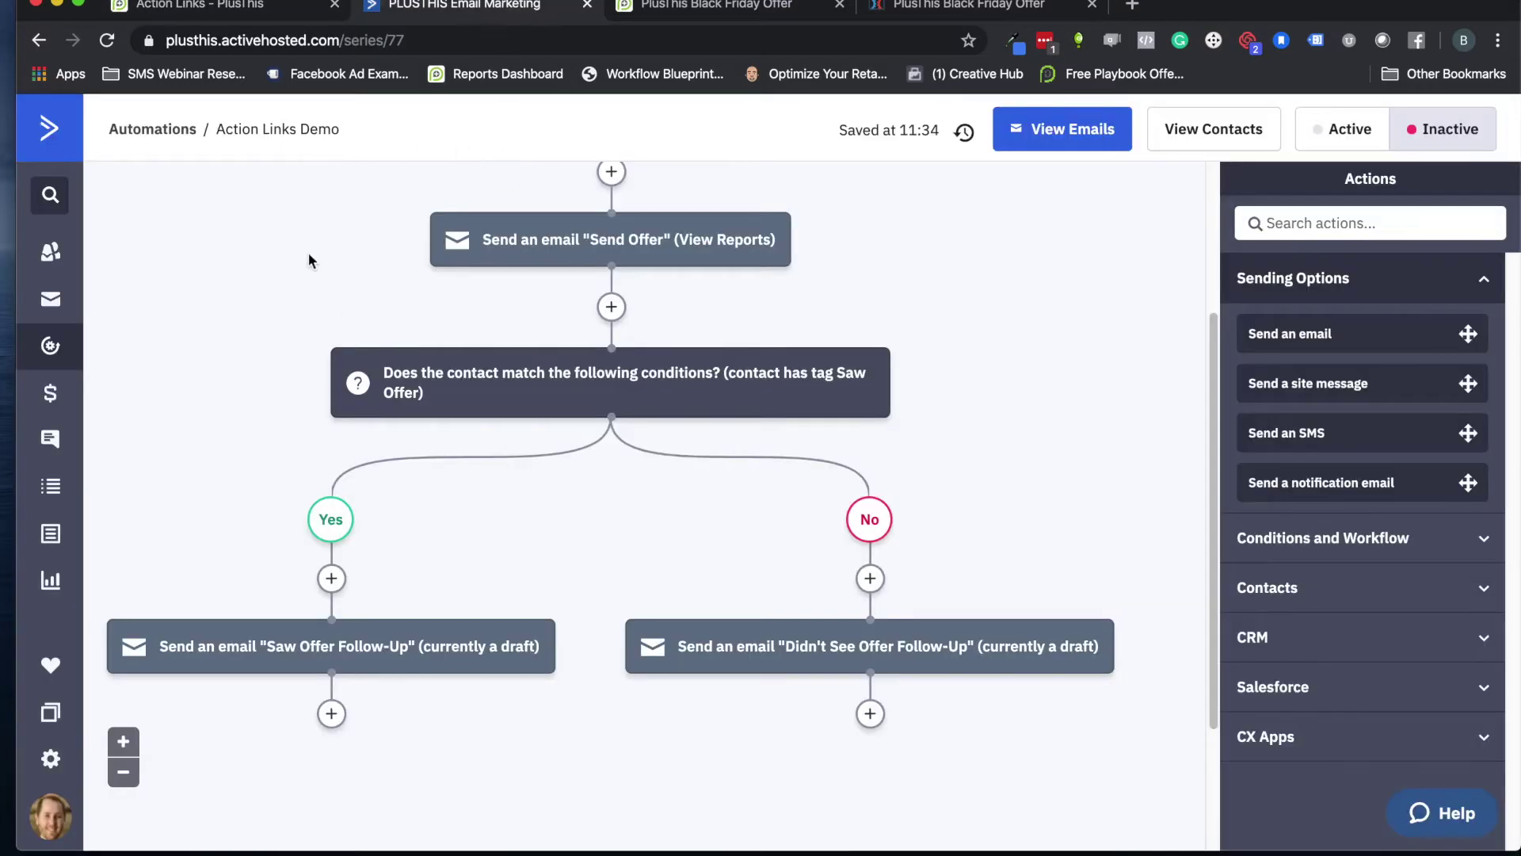
scroll(313, 258, up, 3)
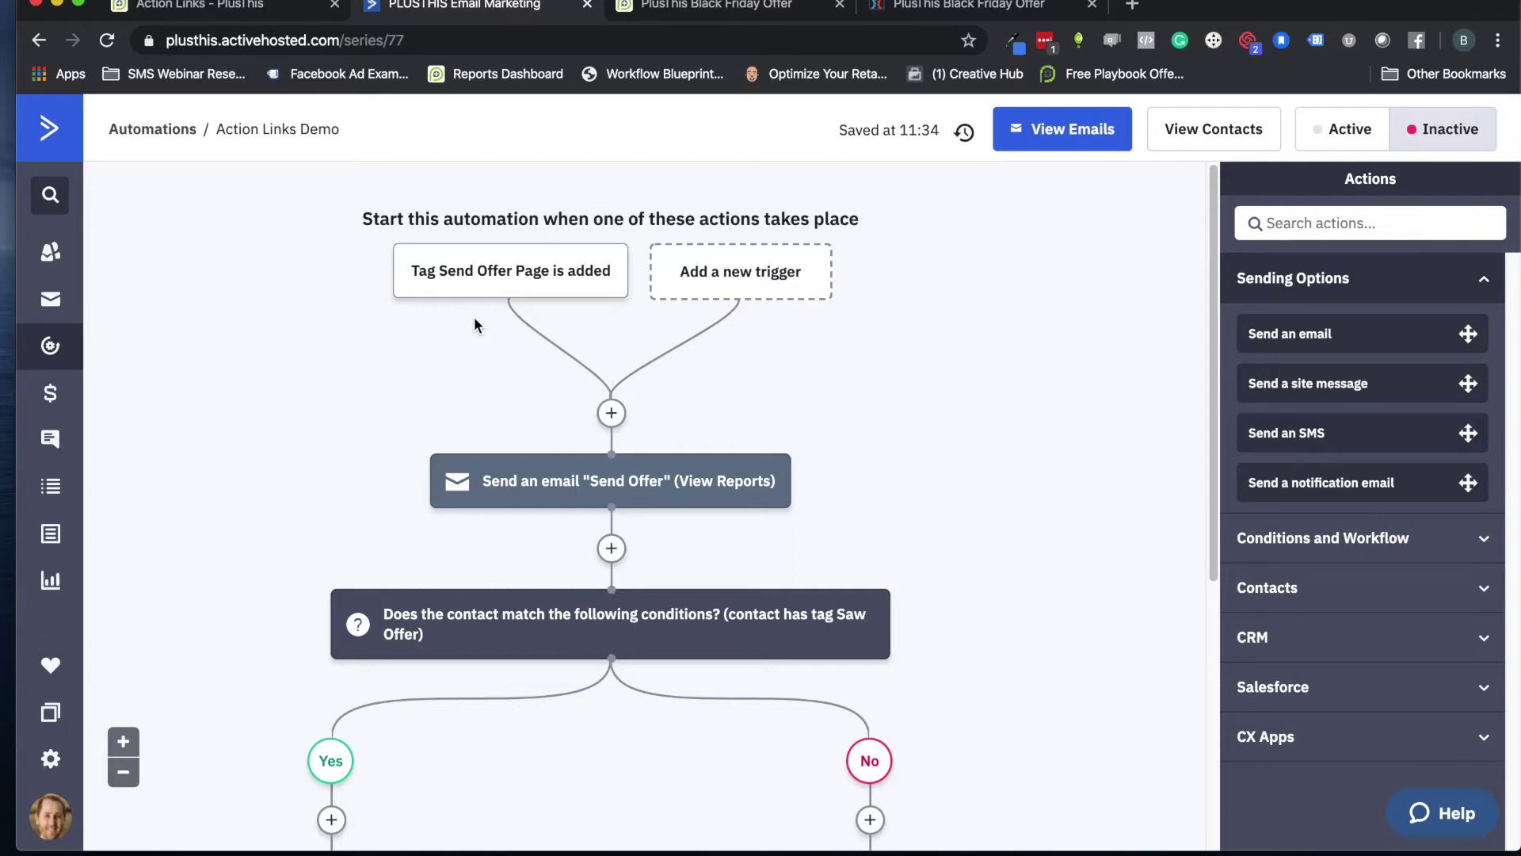
scroll(411, 306, down, 1)
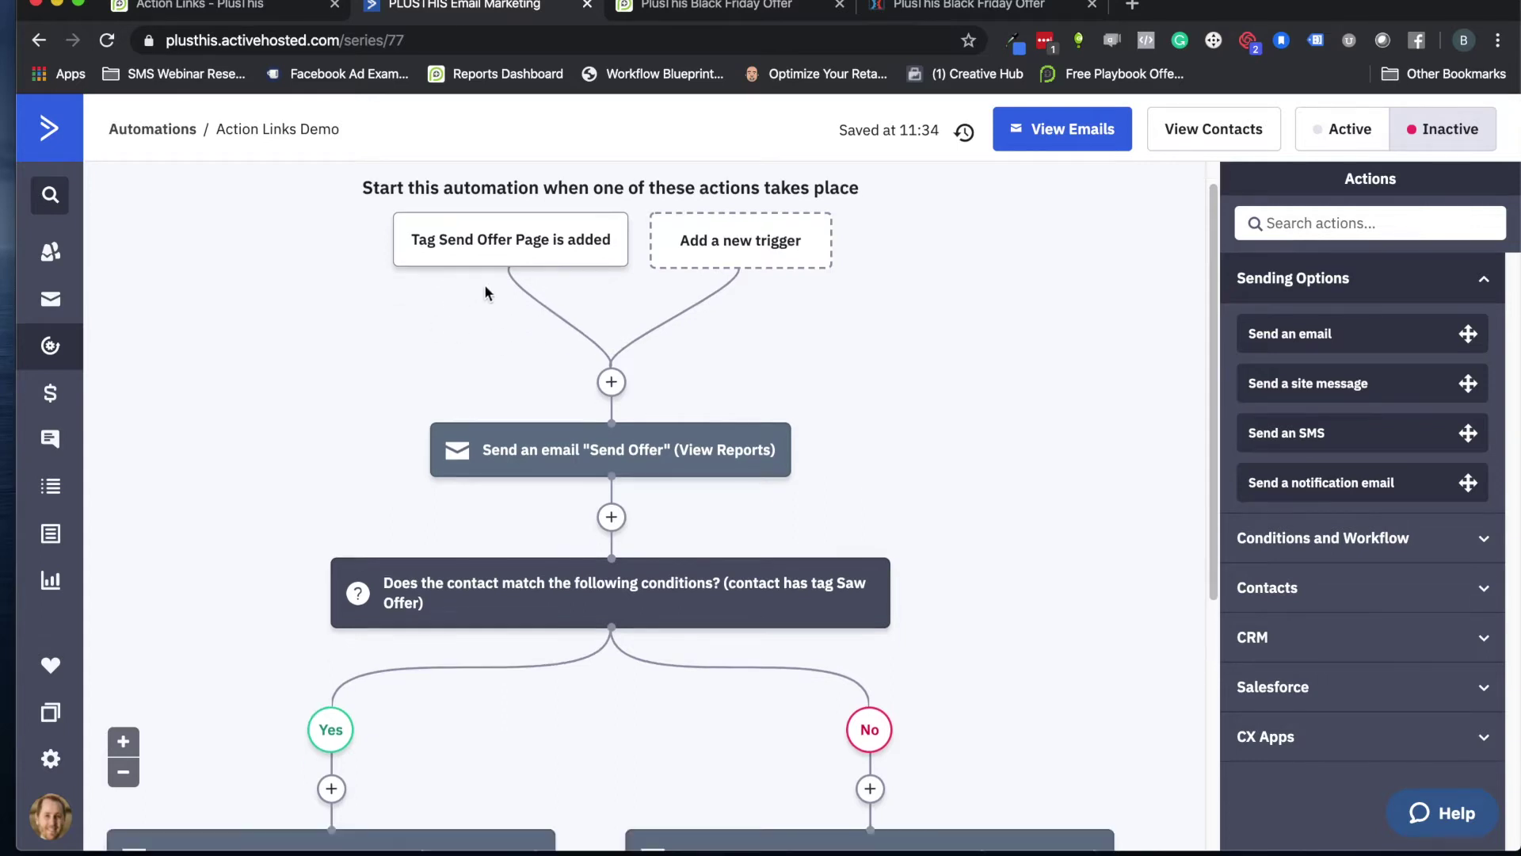
scroll(488, 307, down, 2)
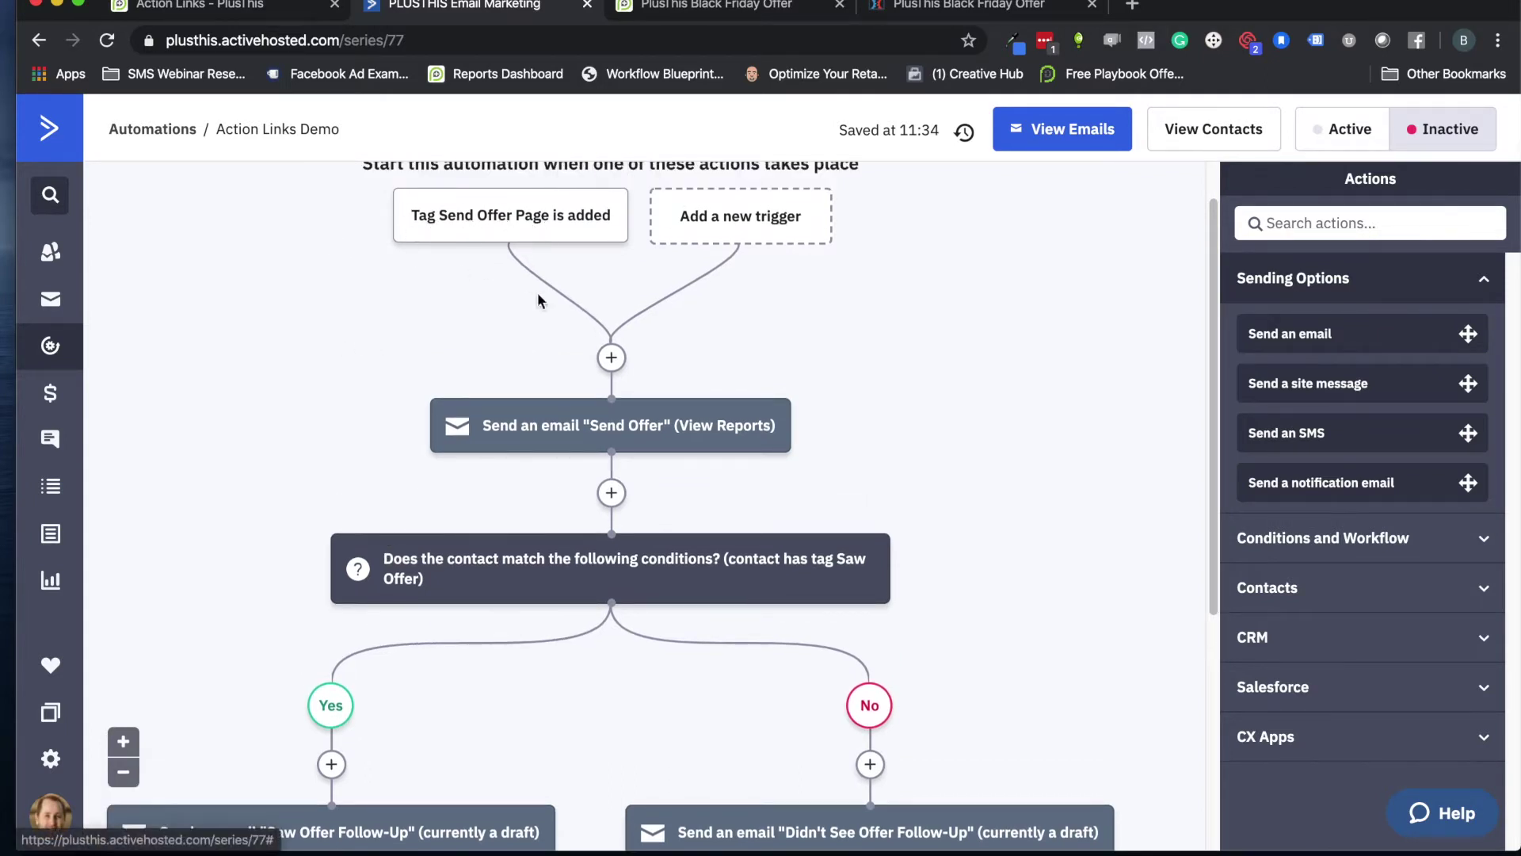
mouse_move(486, 420)
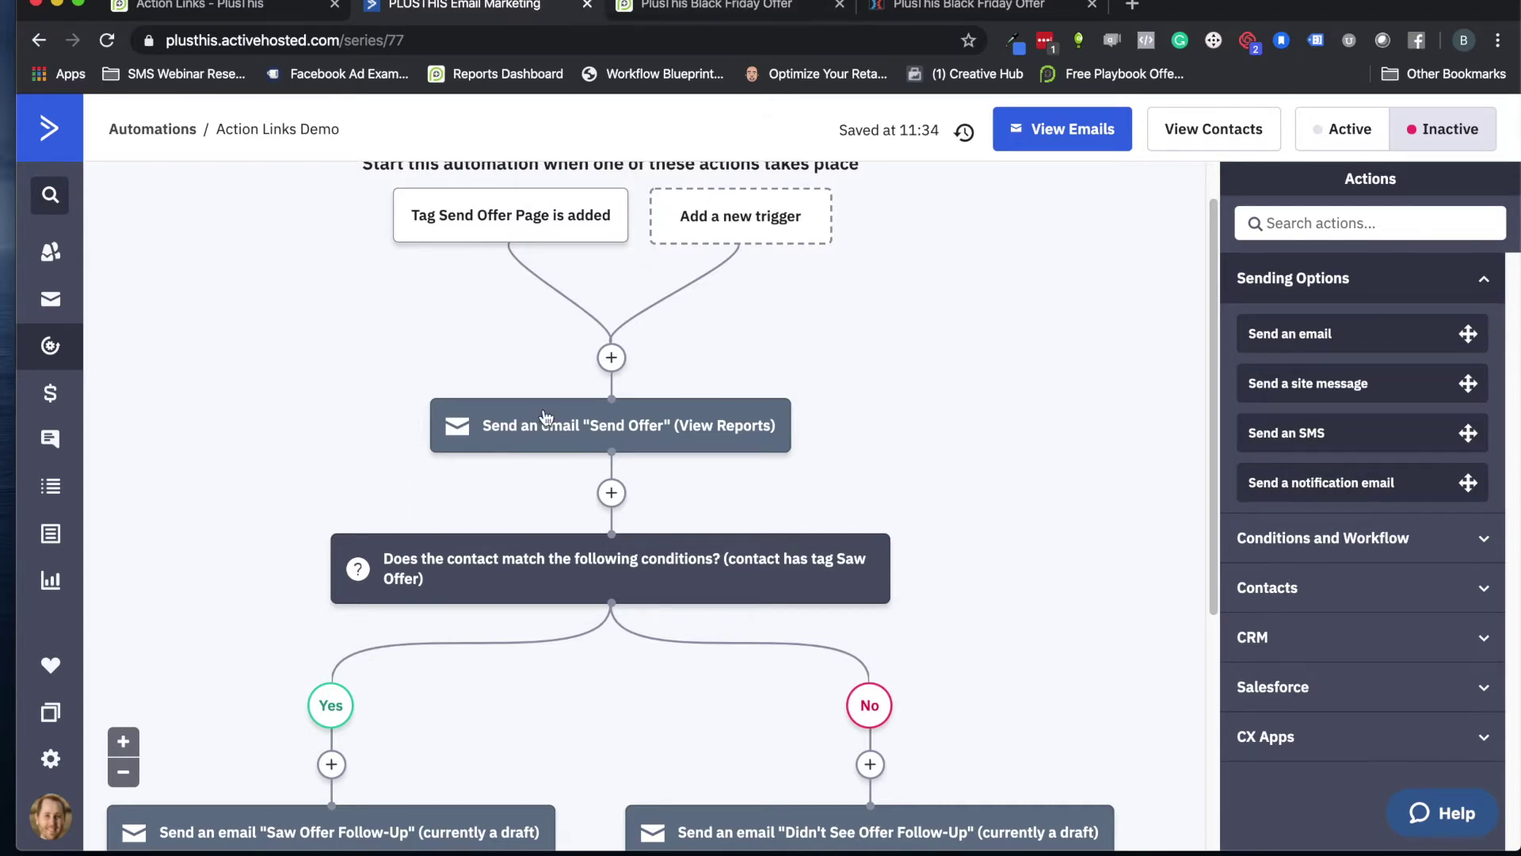
scroll(535, 475, down, 1)
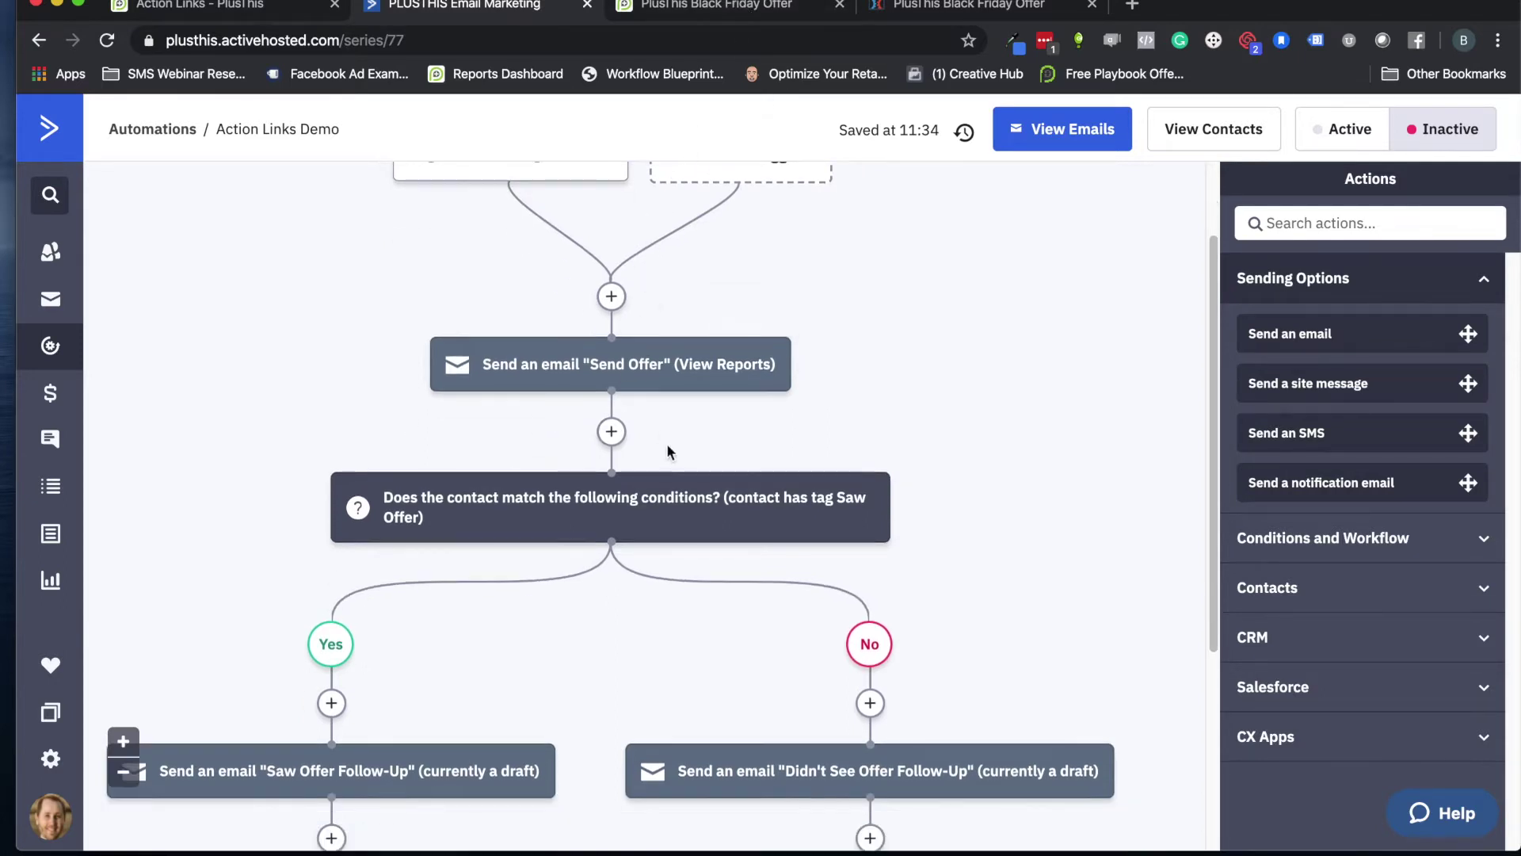
mouse_move(525, 515)
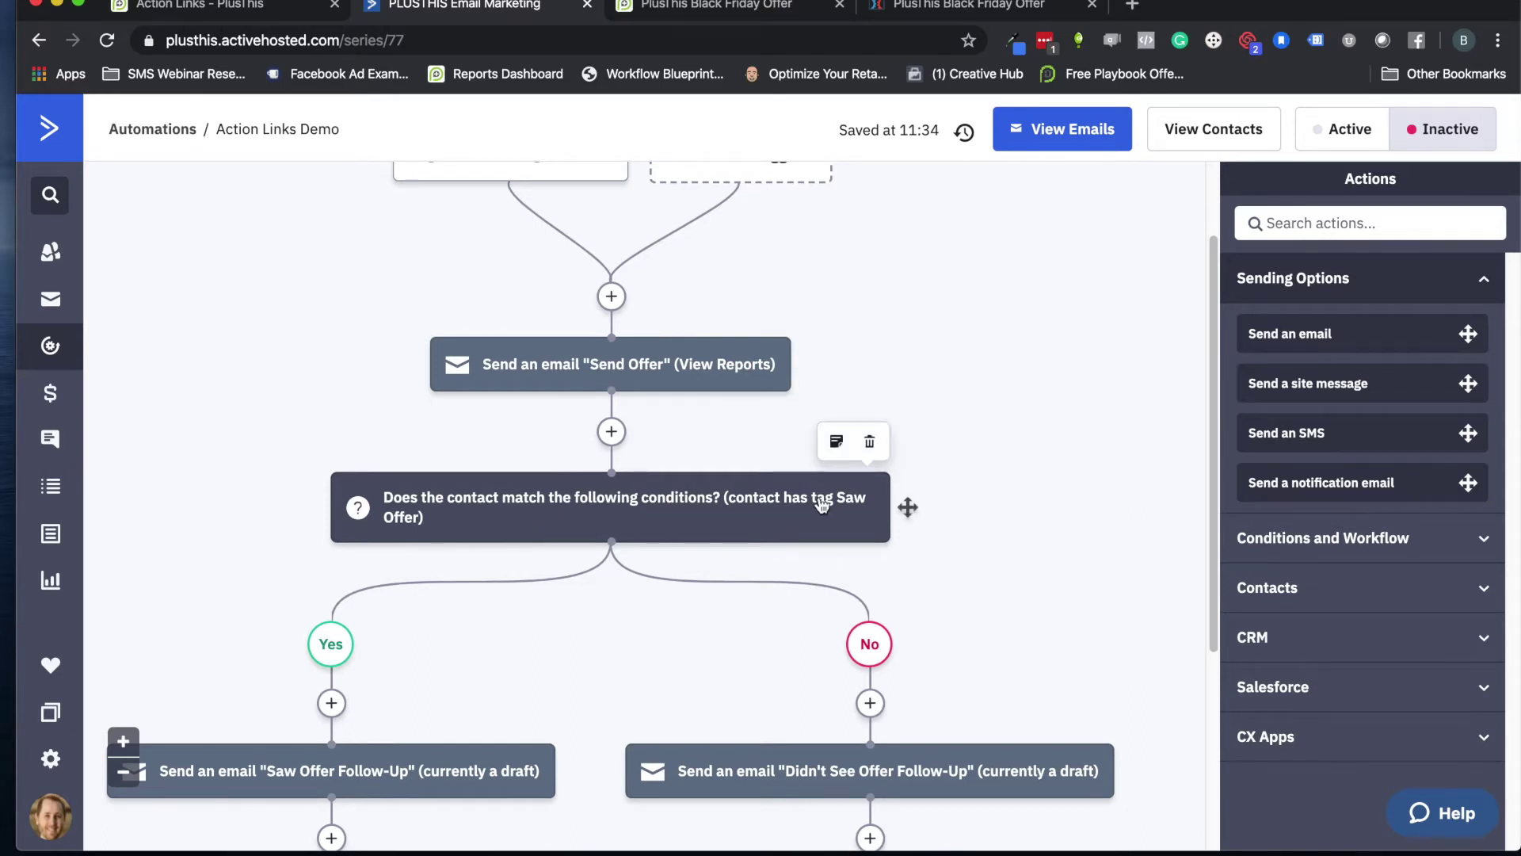
scroll(412, 523, down, 1)
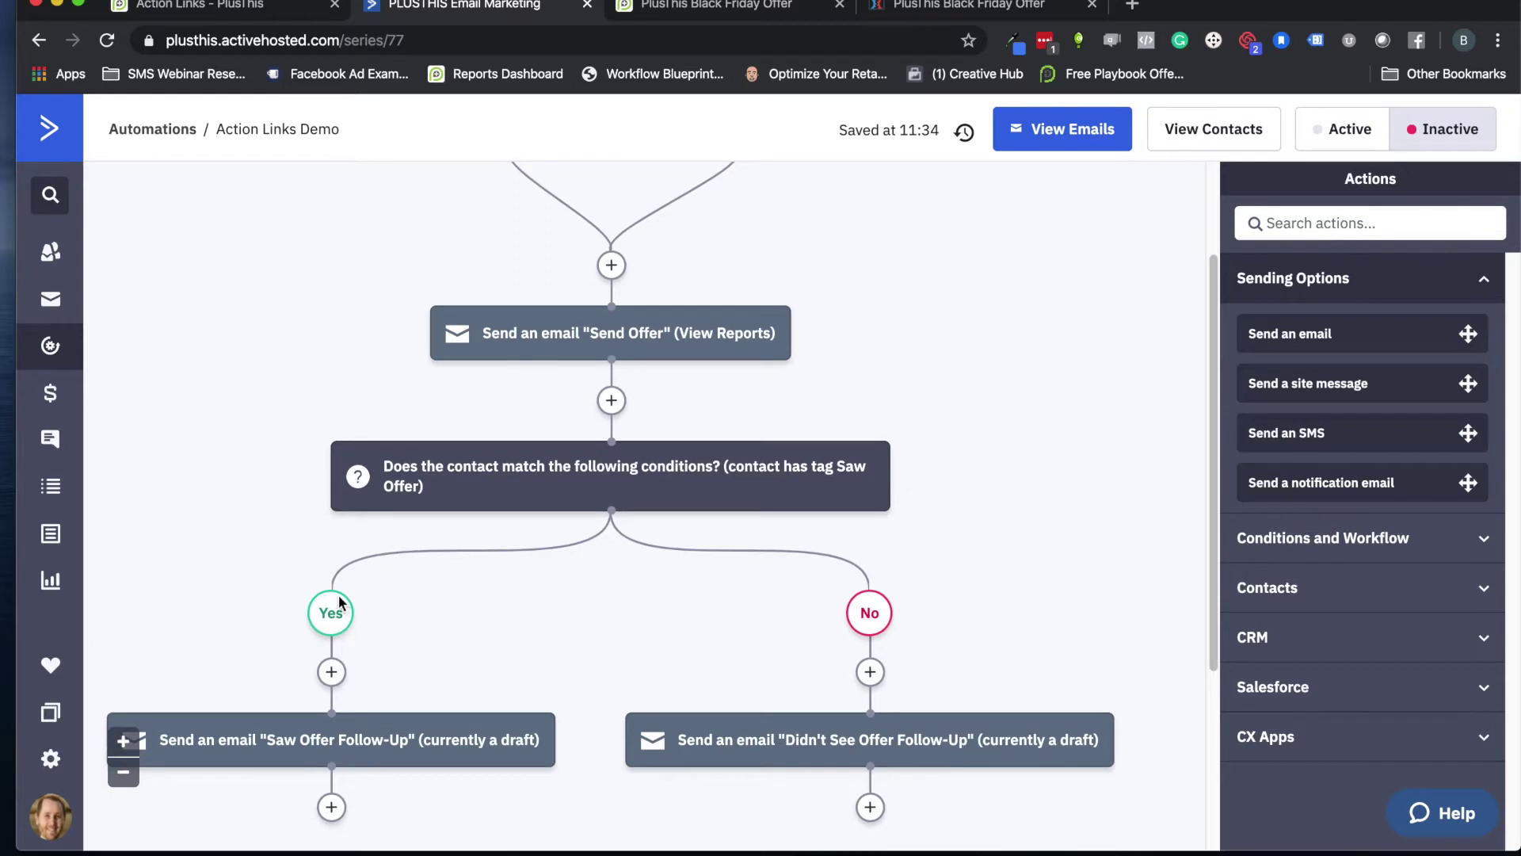
scroll(336, 606, down, 1)
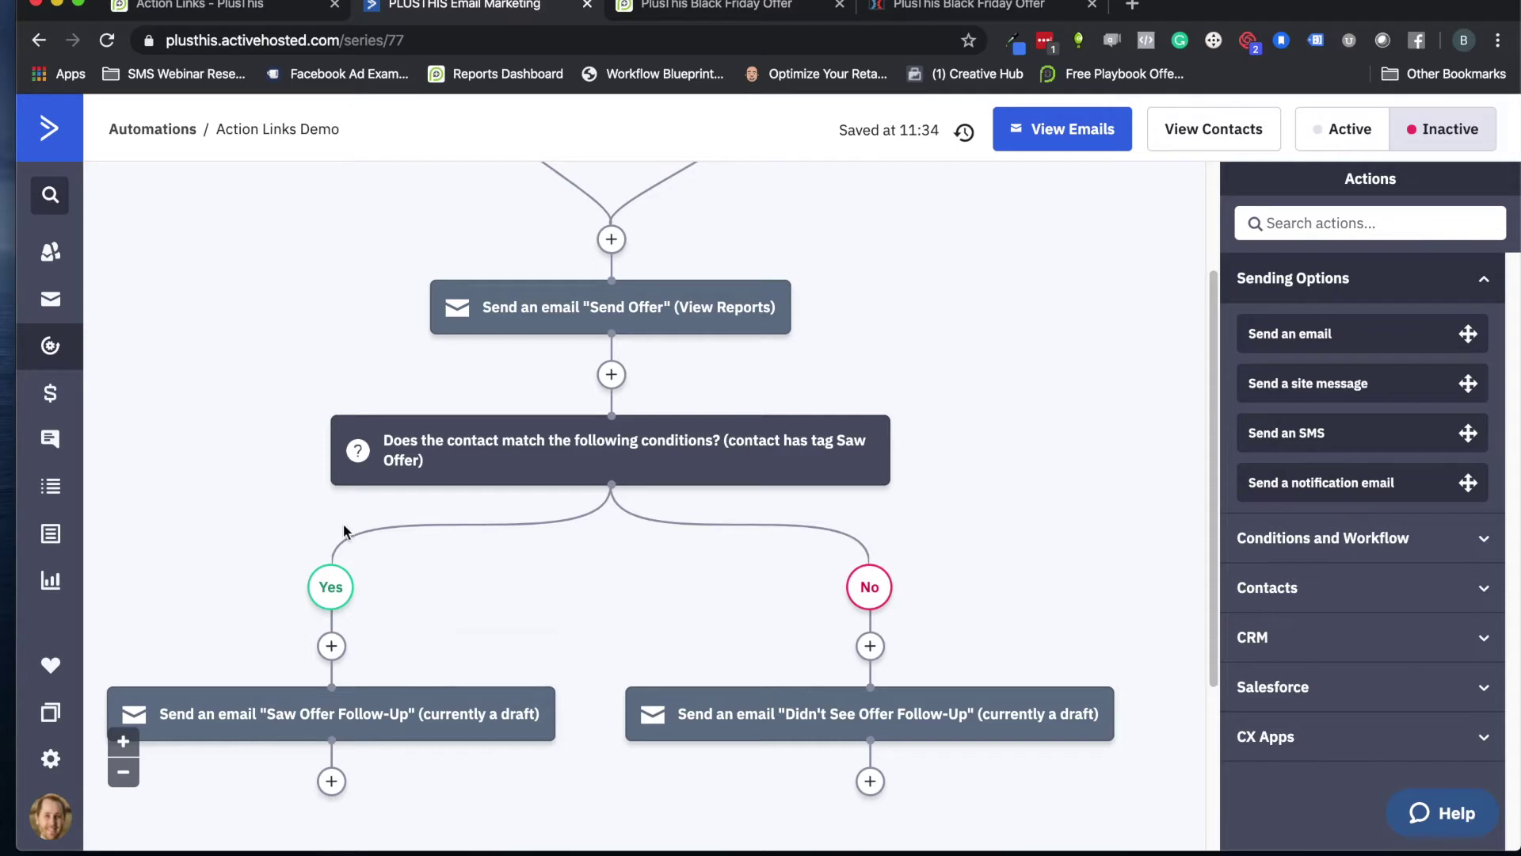
scroll(332, 648, up, 3)
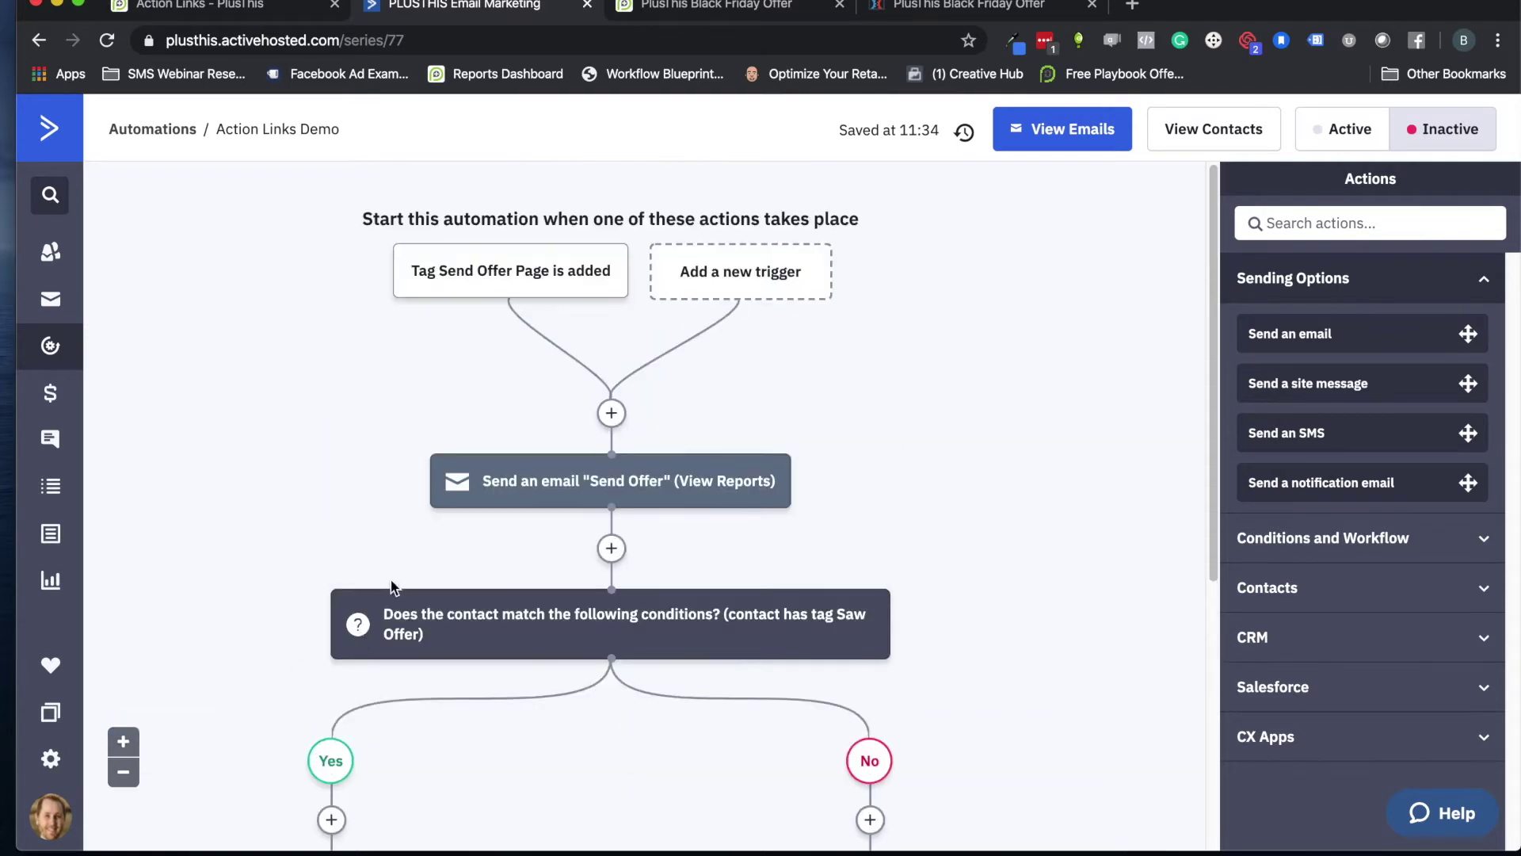
click(229, 6)
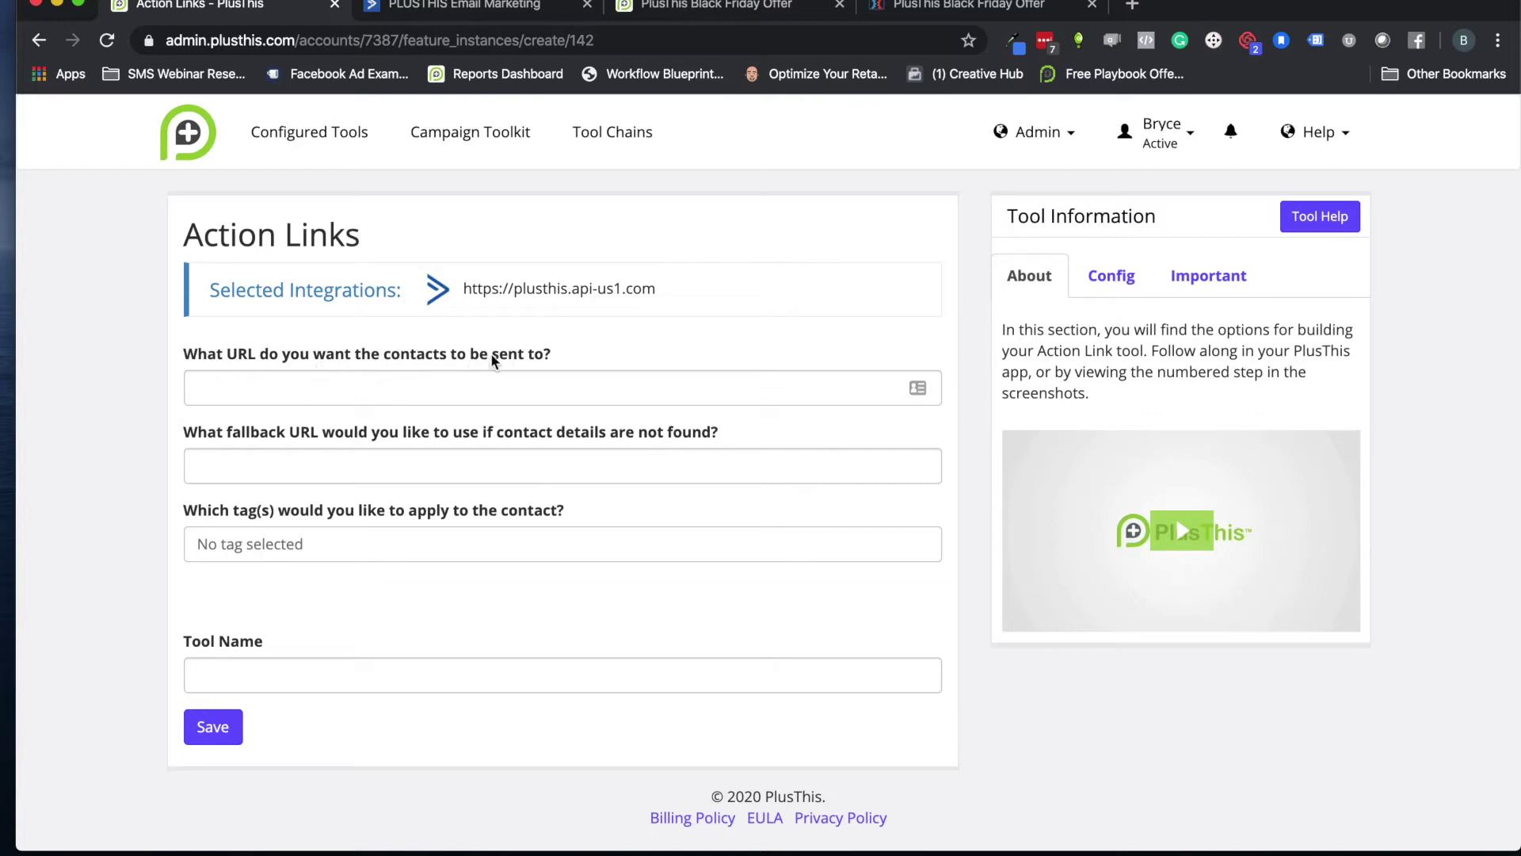
click(761, 8)
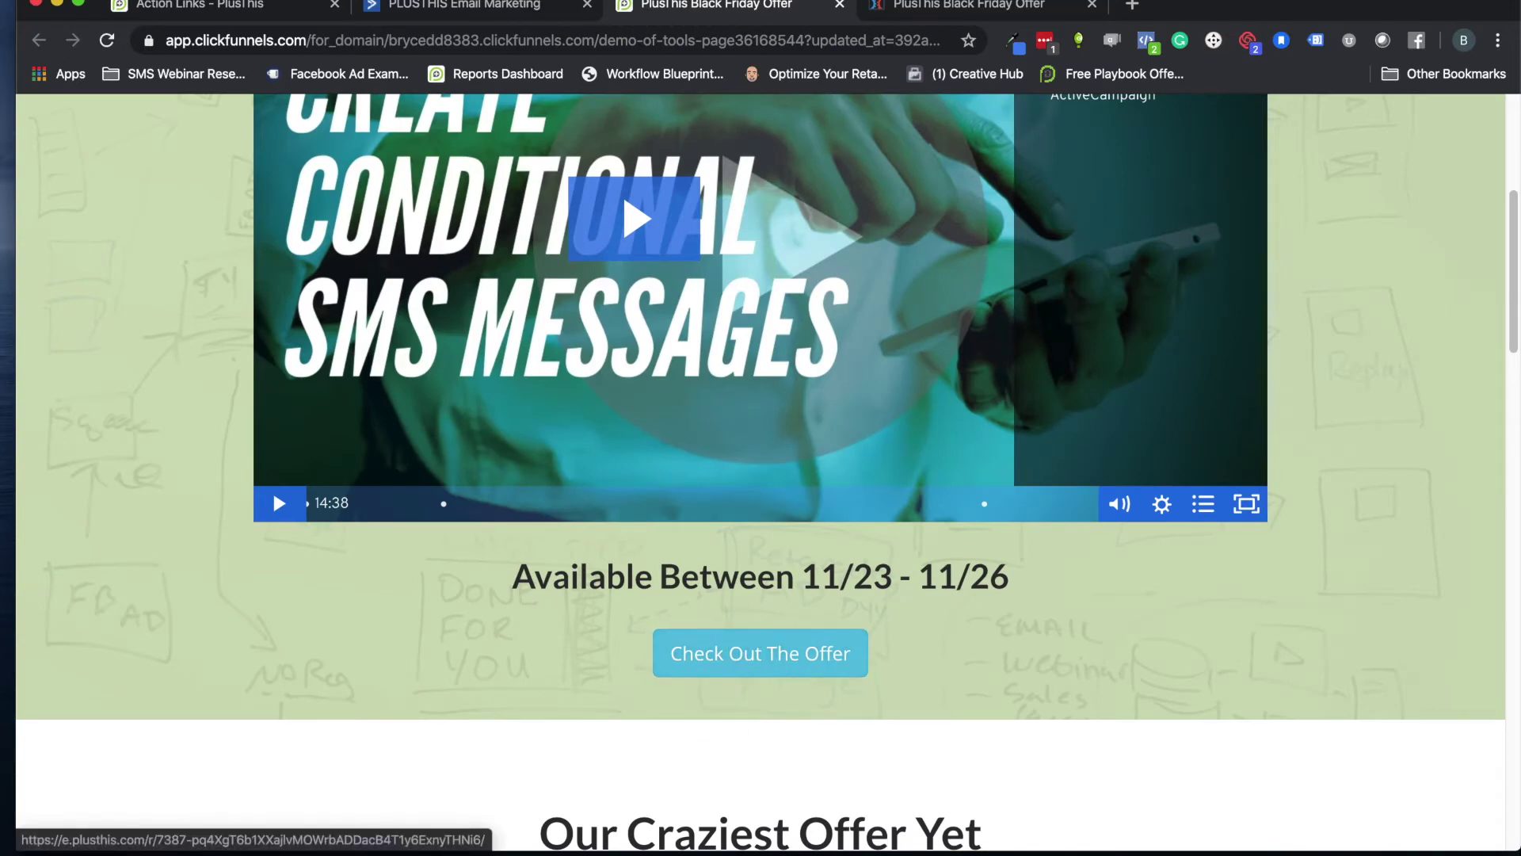
click(232, 6)
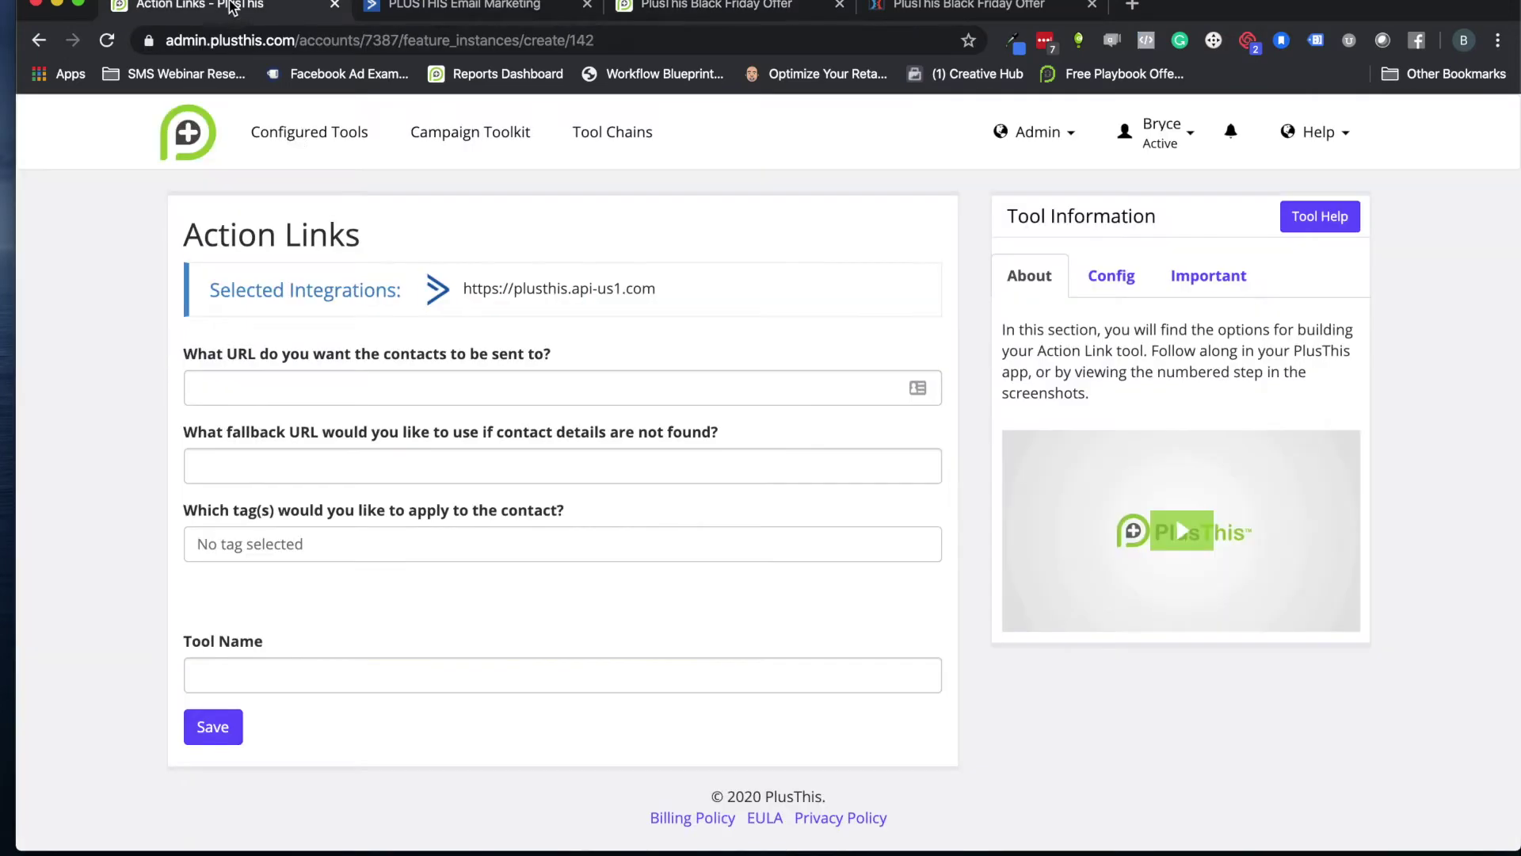
click(297, 377)
text(http://)
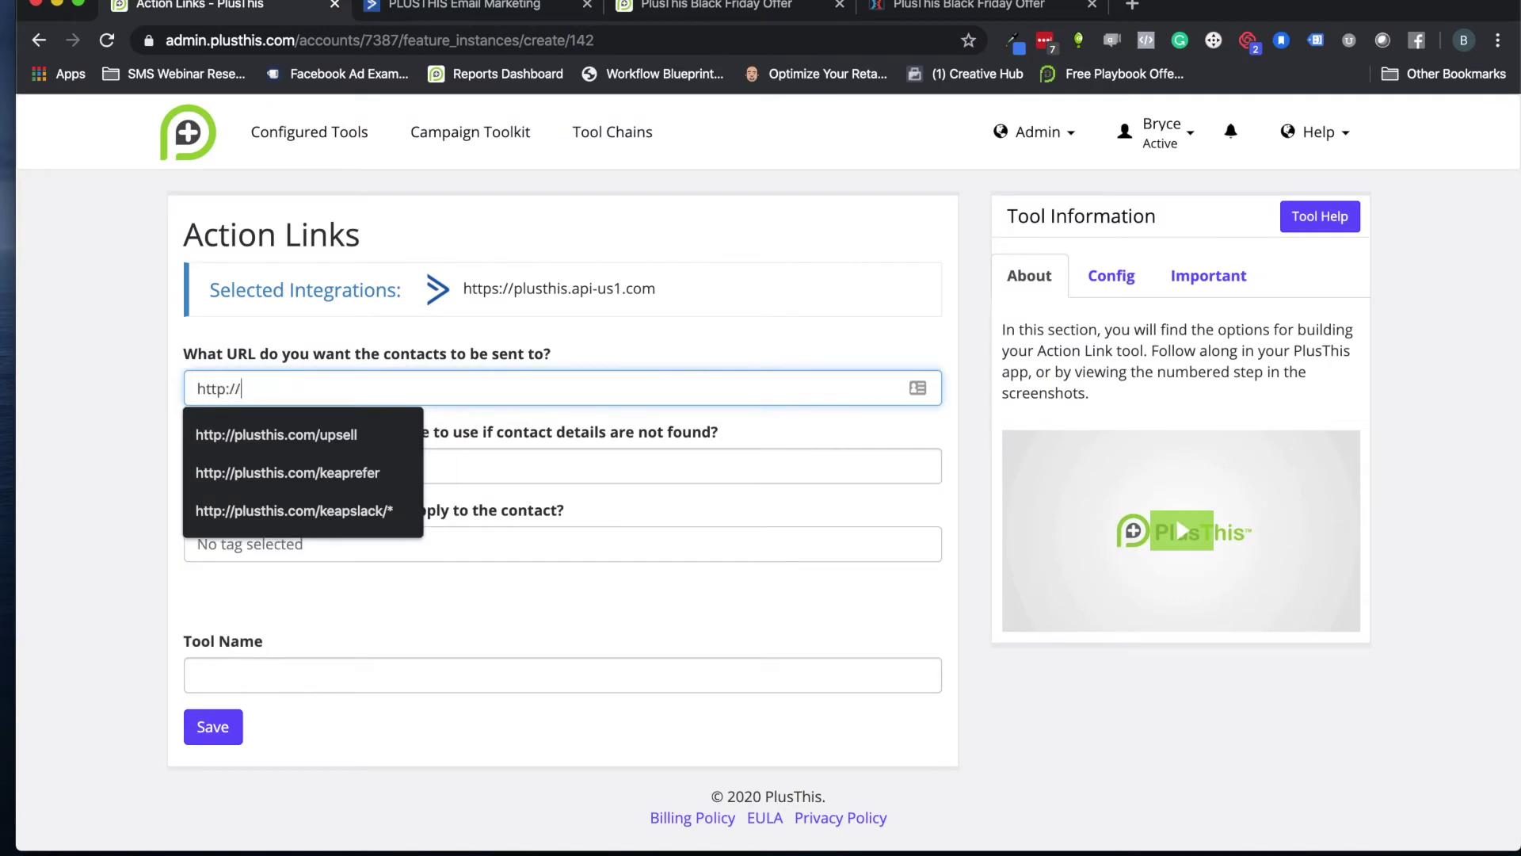
text(plusthis.com/offer)
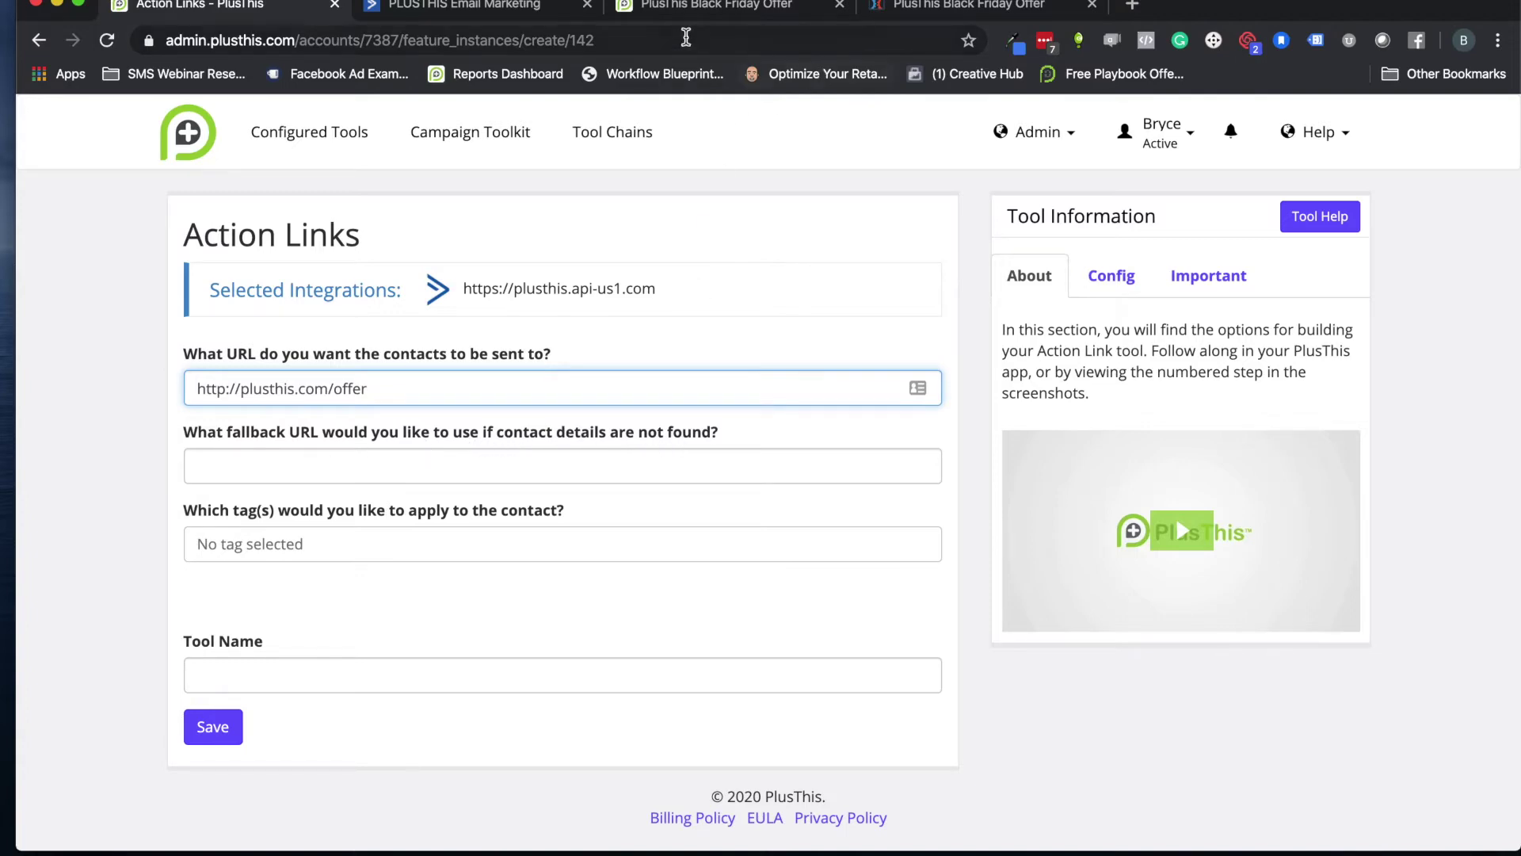
- View the offer page's video, 11/23 - 11/26 availability notice and Check Out The Offer button
click(688, 6)
scroll(272, 488, up, 4)
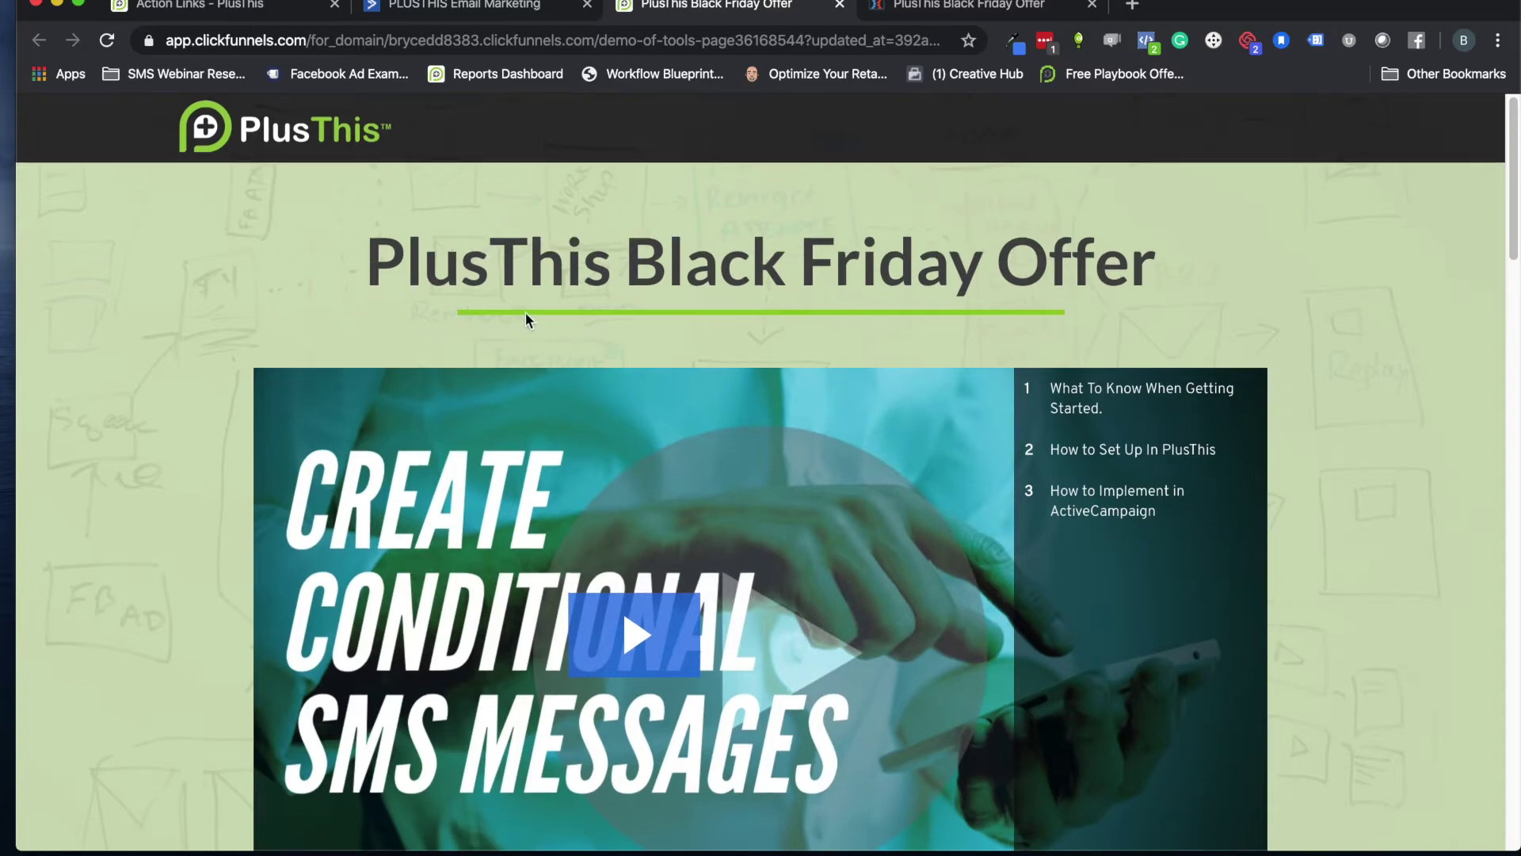
scroll(602, 333, down, 3)
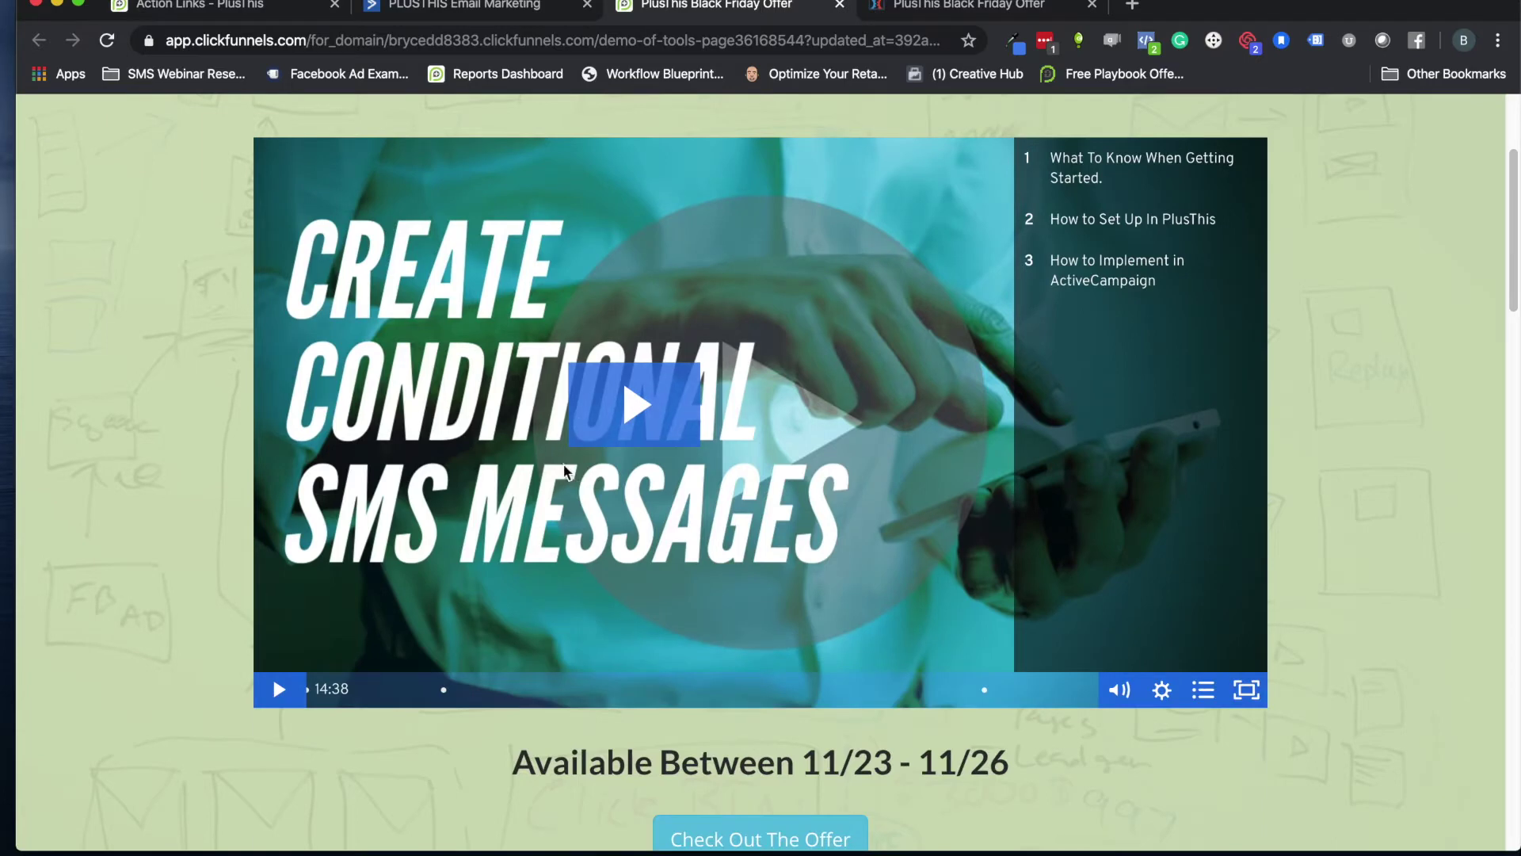
scroll(555, 419, down, 2)
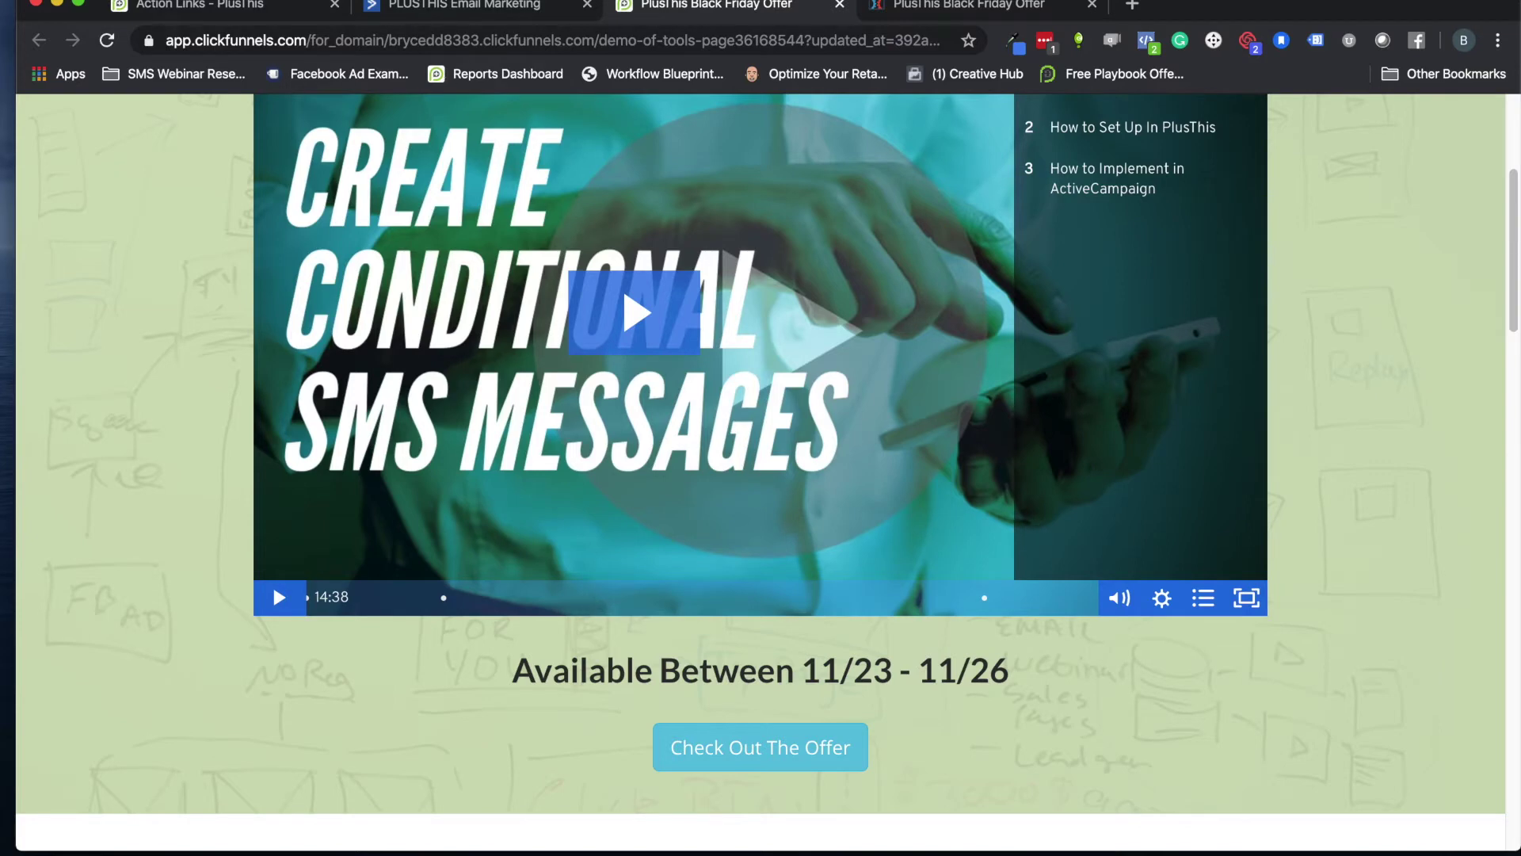
click(422, 4)
click(230, 6)
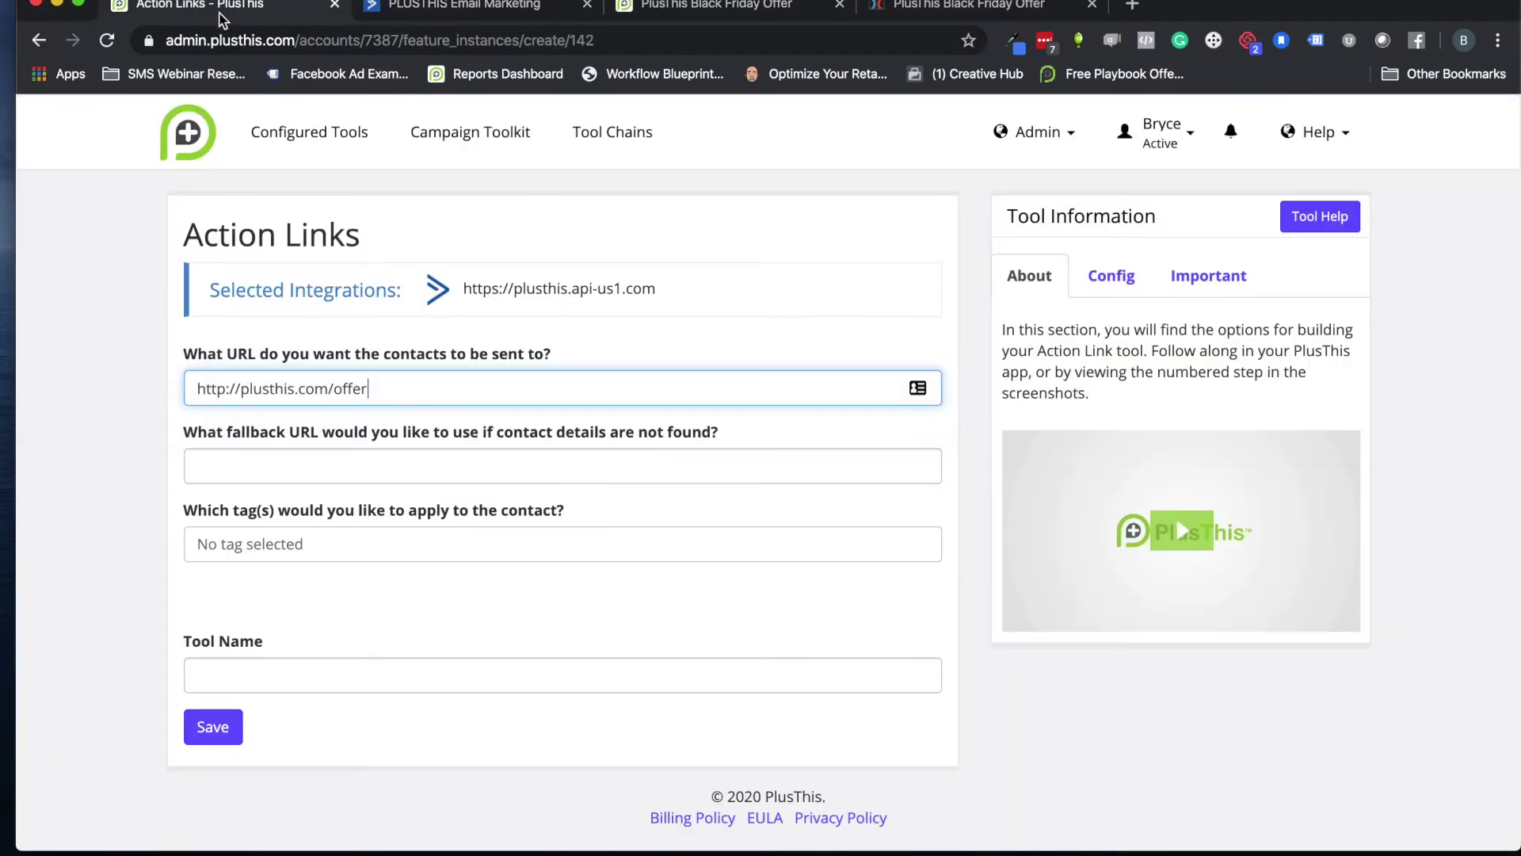
click(262, 469)
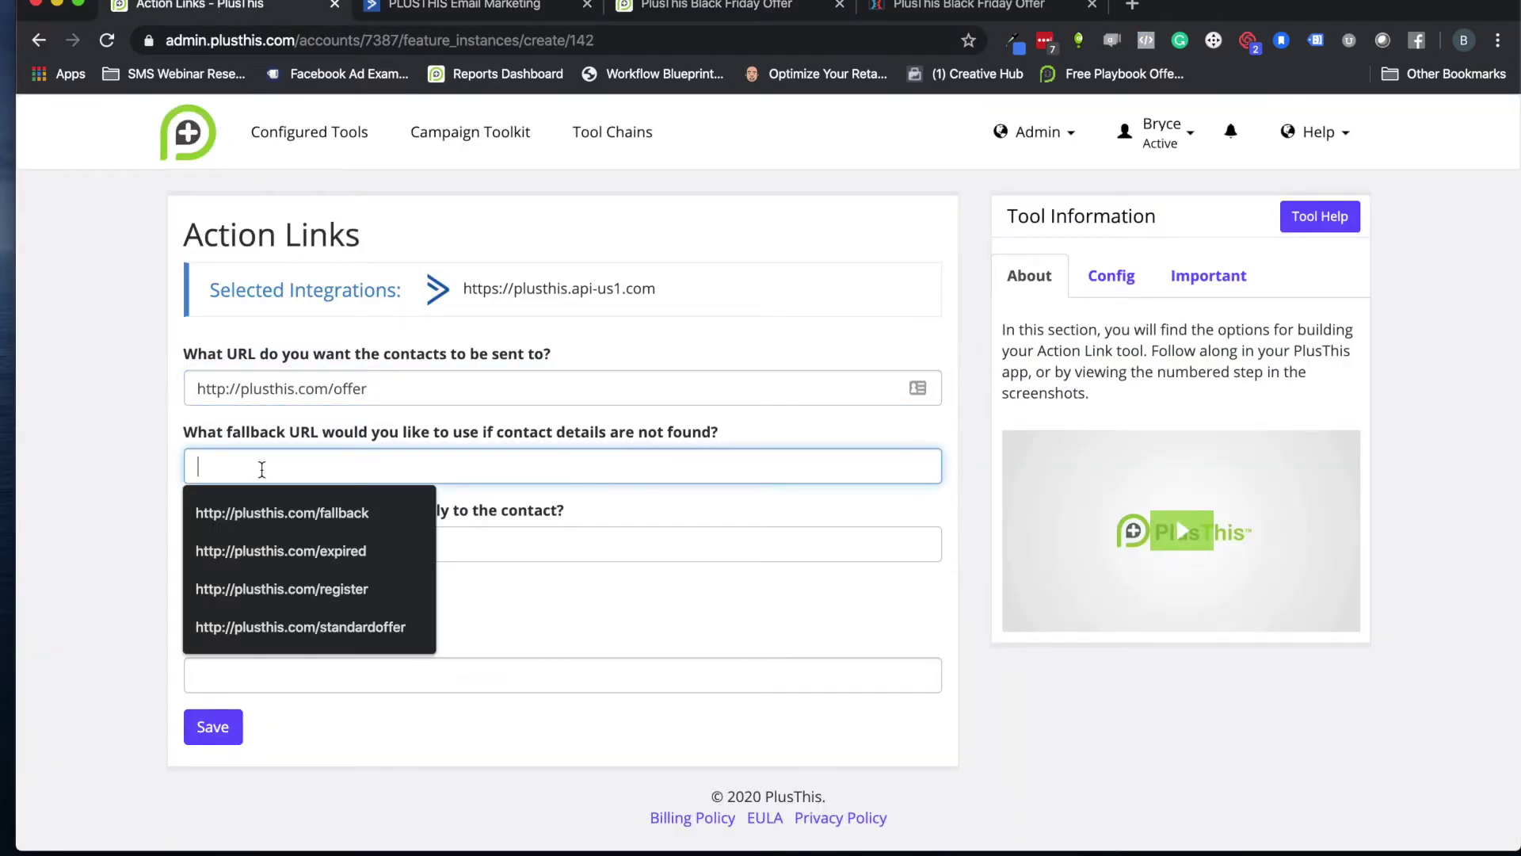
text(http://plusthis.com/standardof)
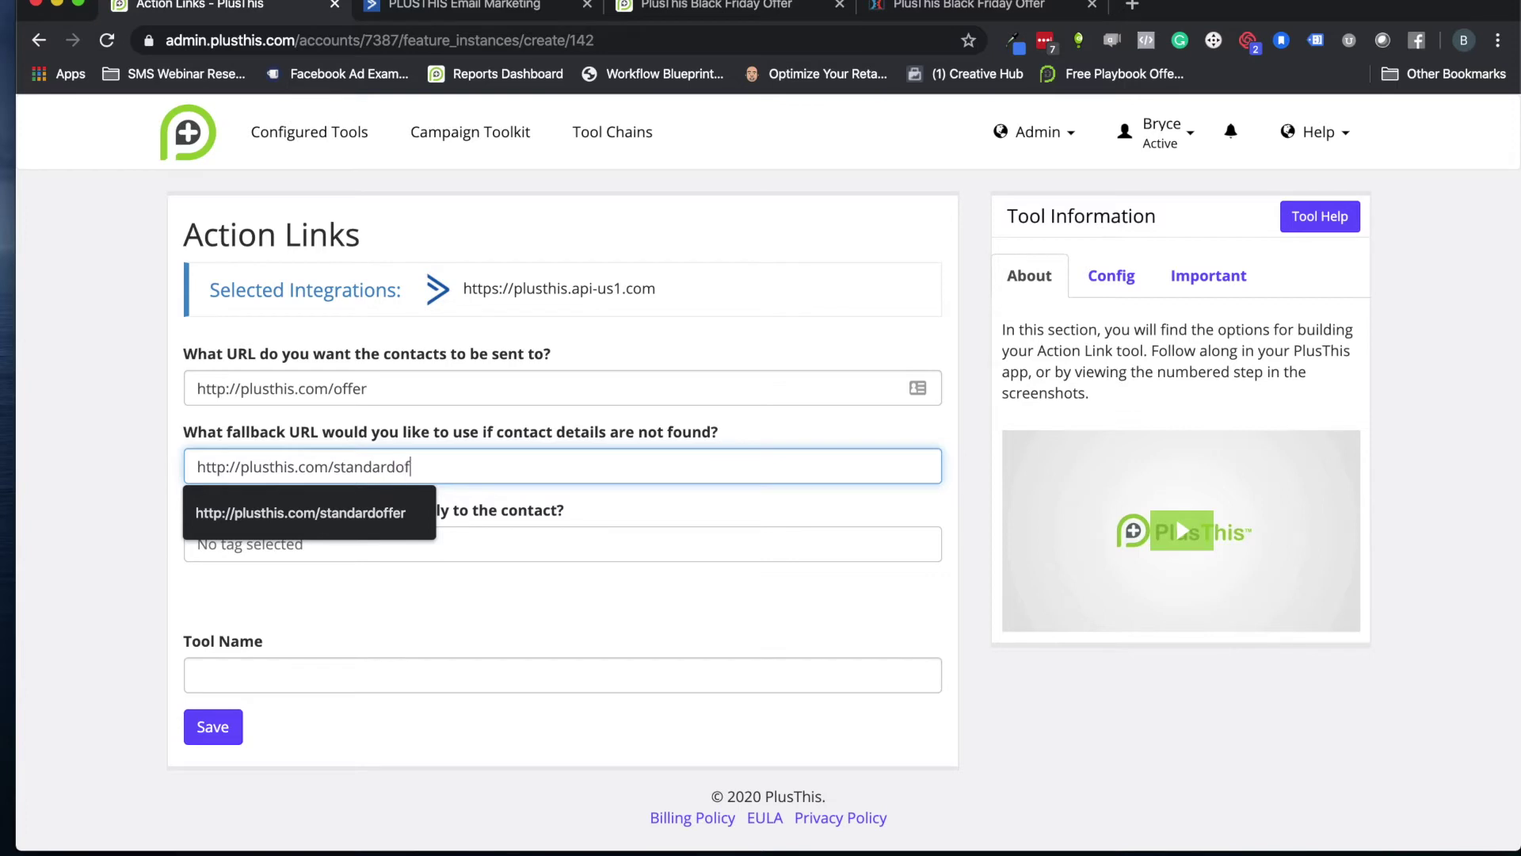
text(fer)
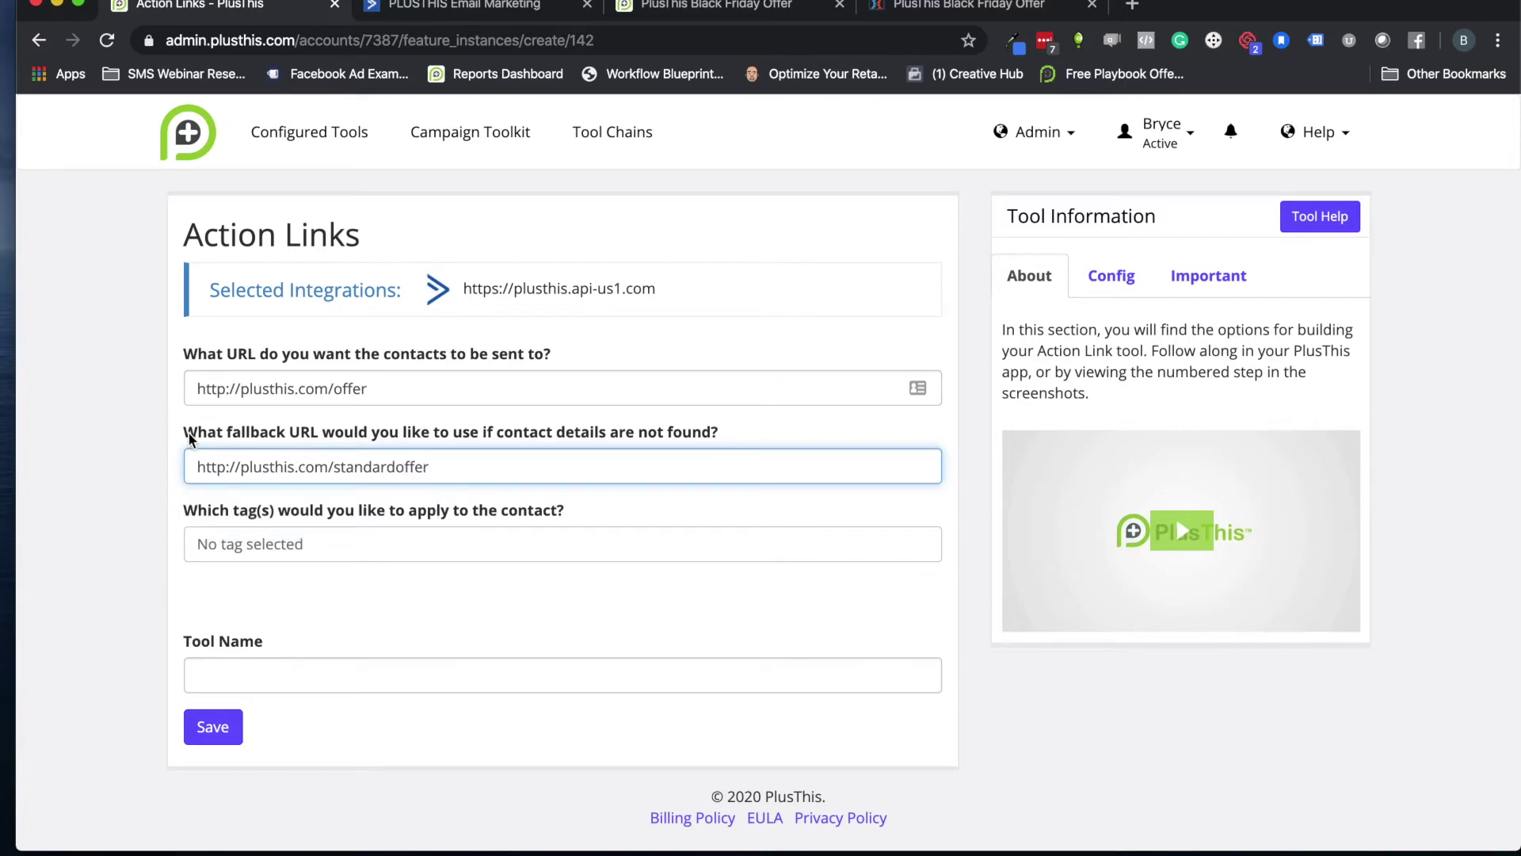
click(133, 498)
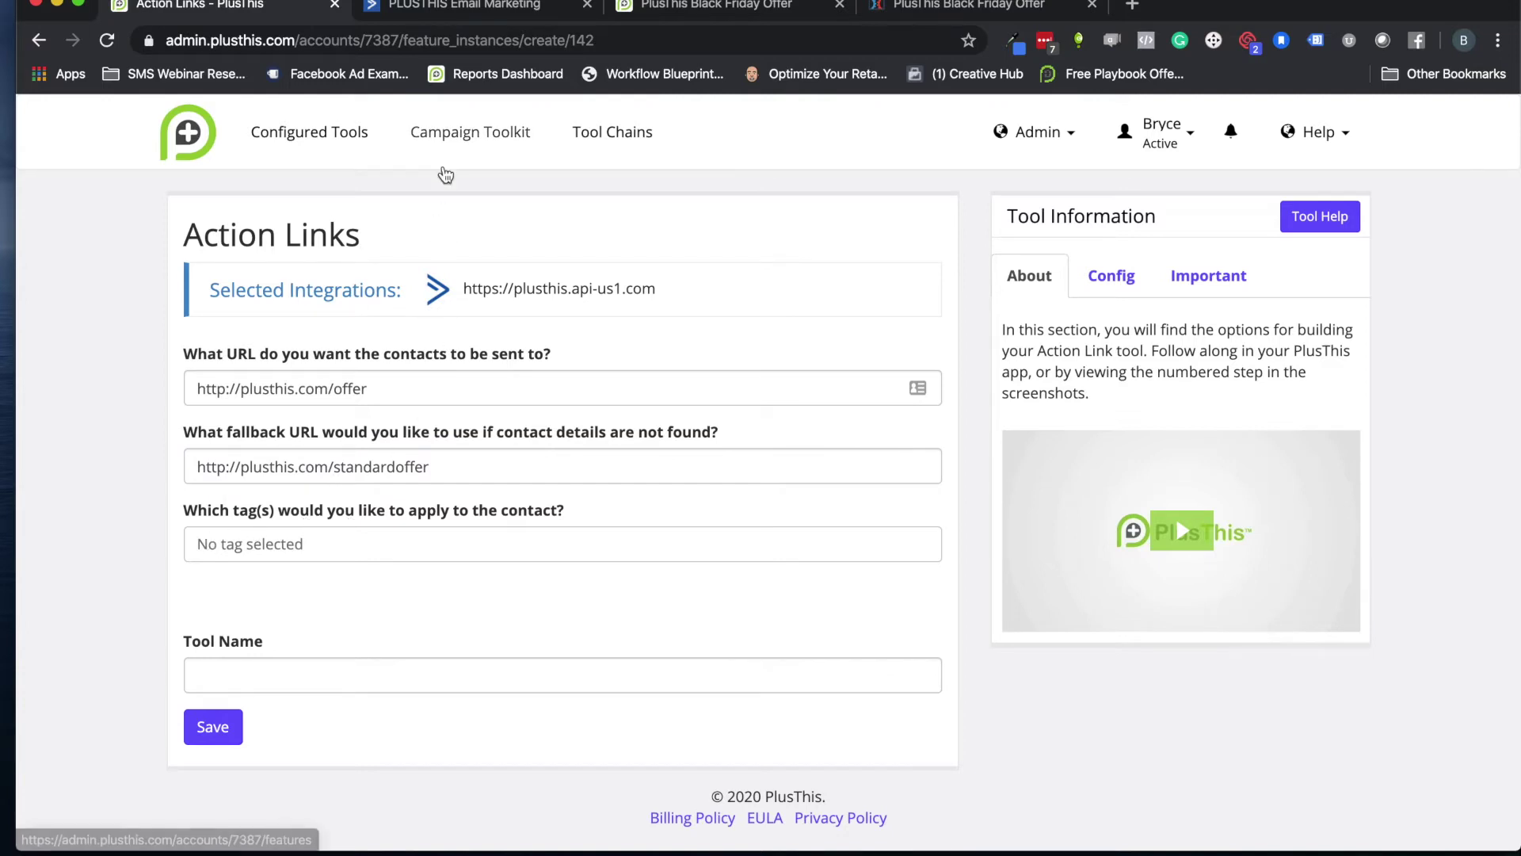
- Scroll the Action Links Demo automation to the 'contact has tag Saw Offer' condition
click(463, 17)
scroll(764, 492, down, 3)
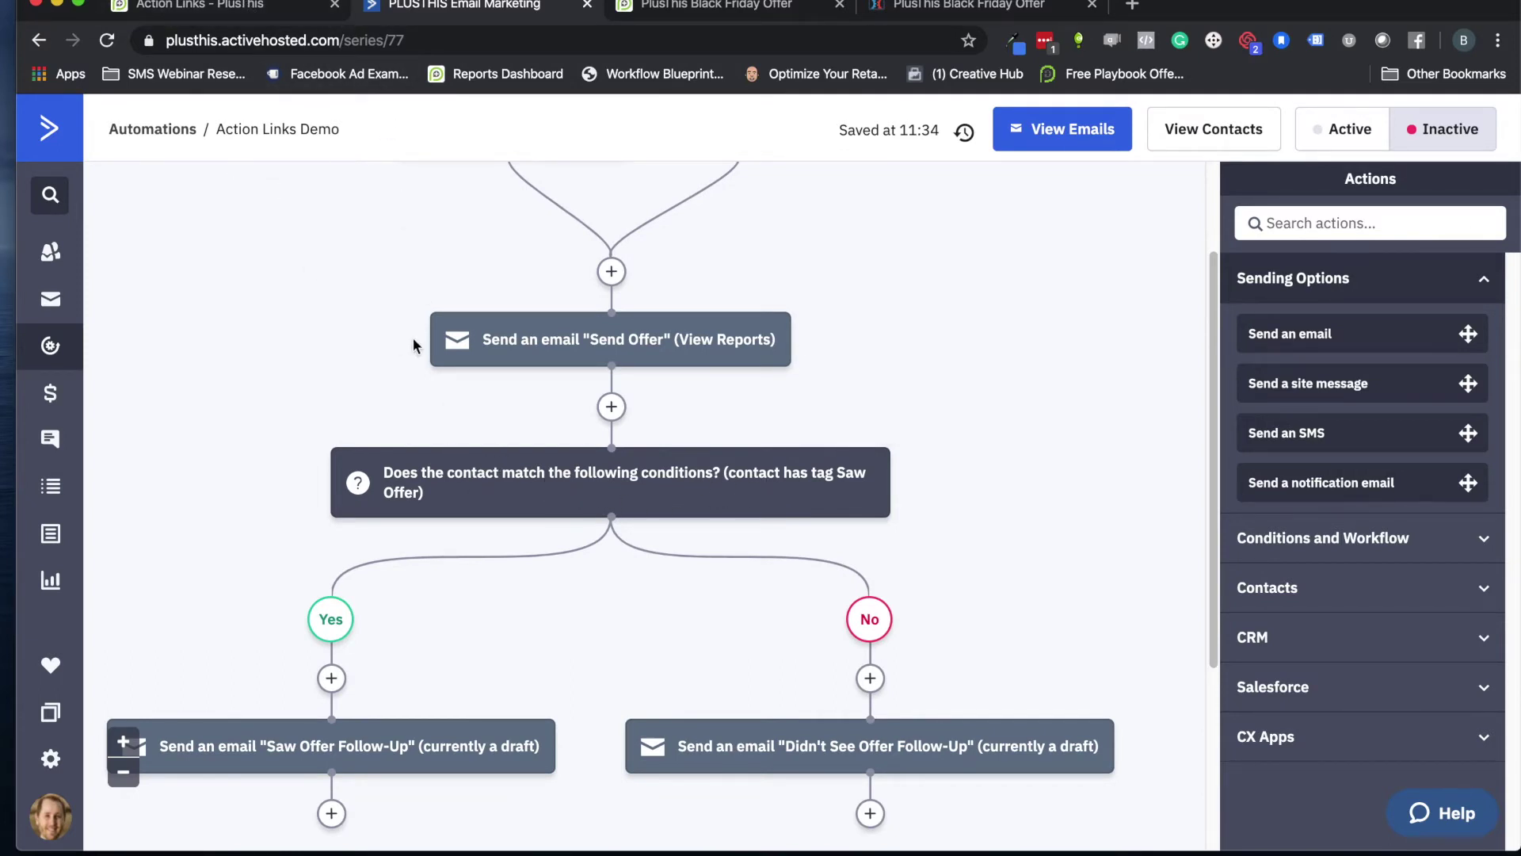
click(210, 11)
- Apply the Saw Offer tag, name the tool 'Action Links Demo', and save it
click(276, 542)
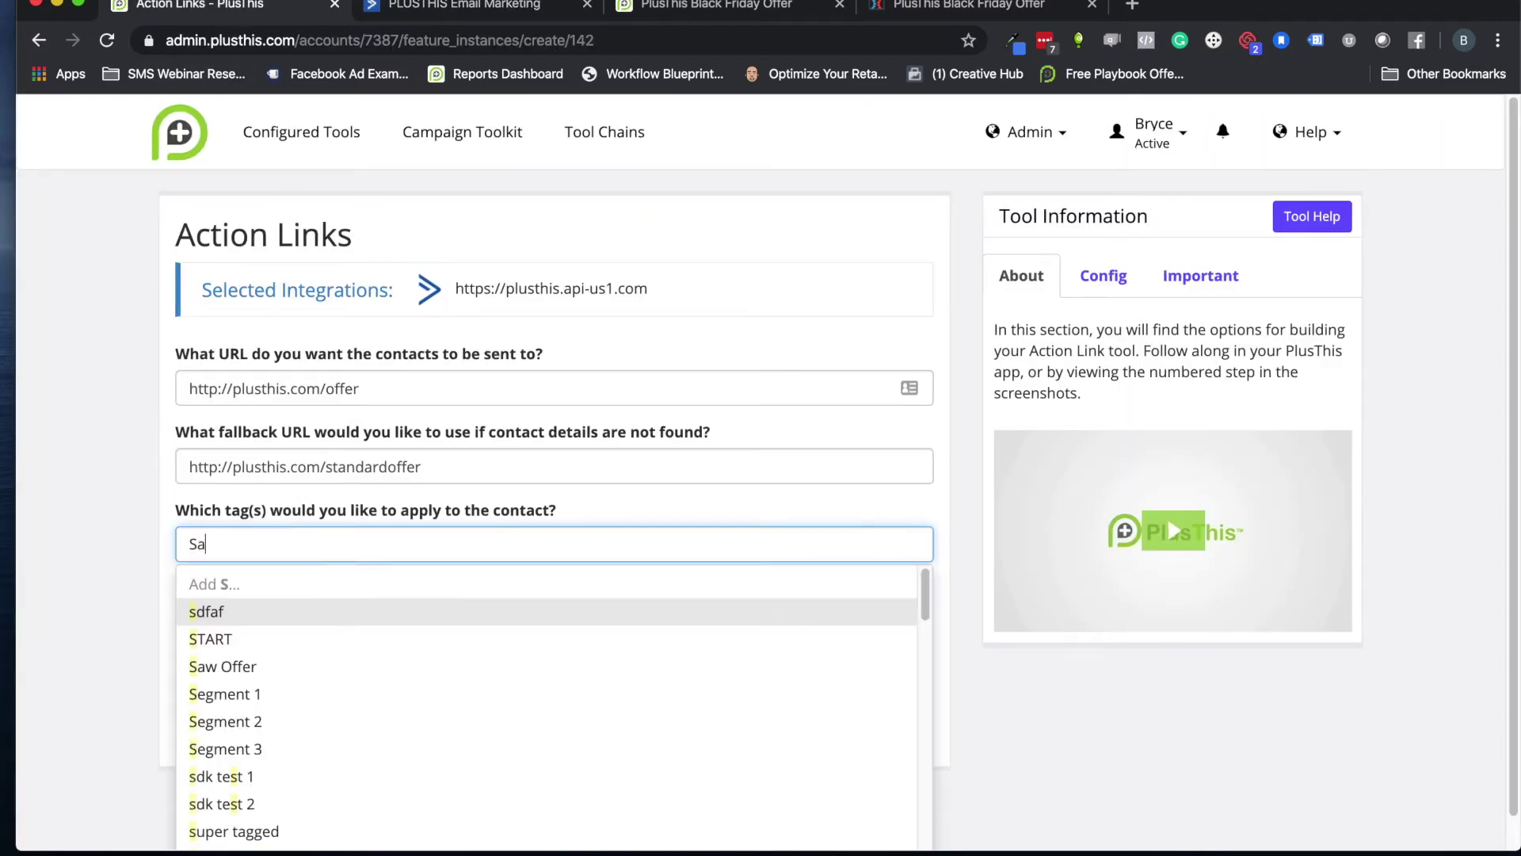
text(w Offer)
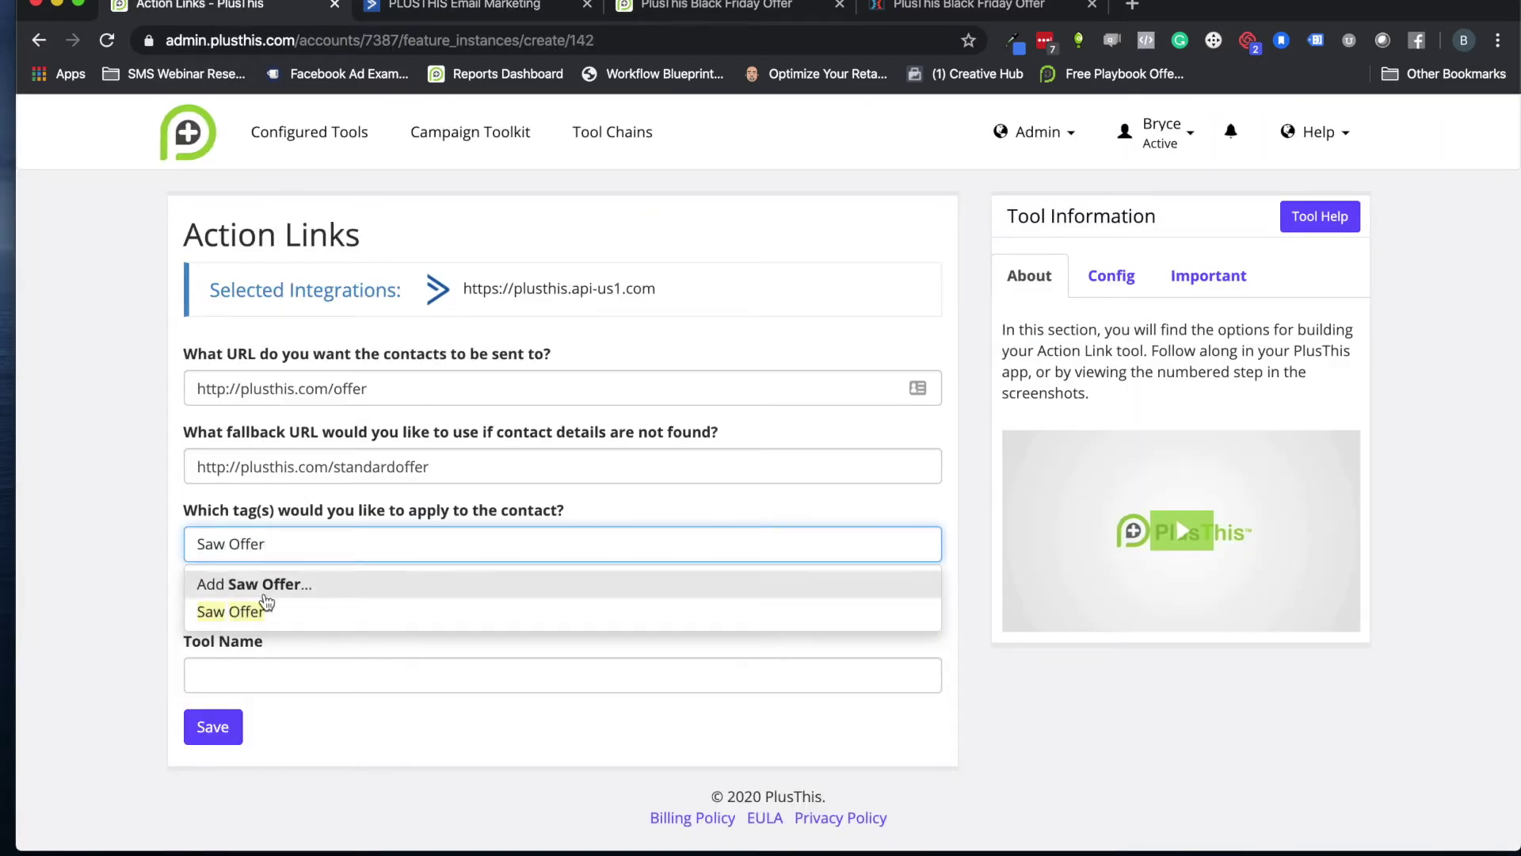
click(234, 612)
click(109, 527)
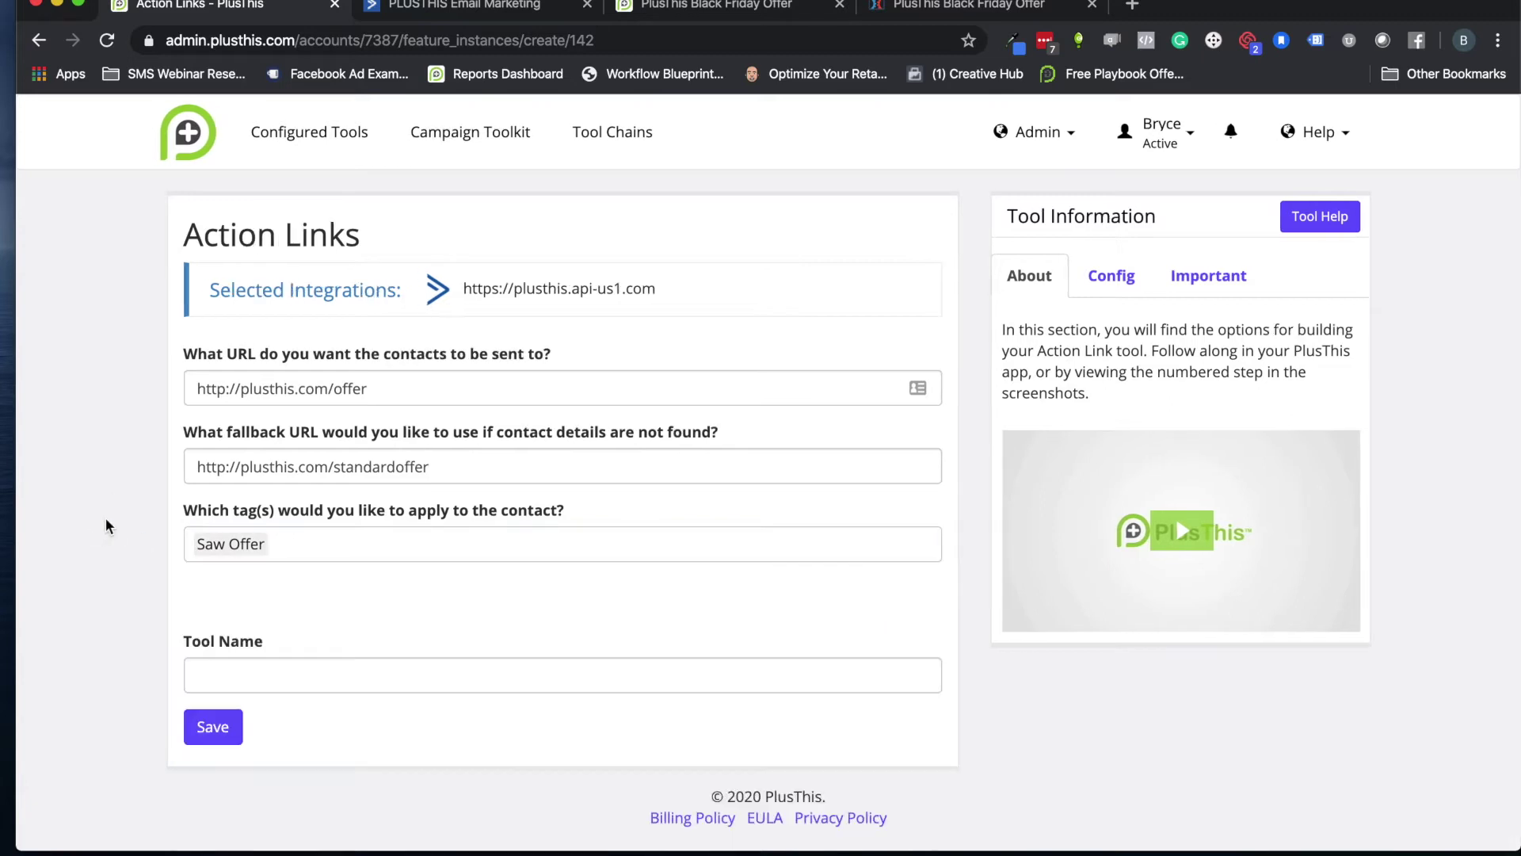
click(222, 679)
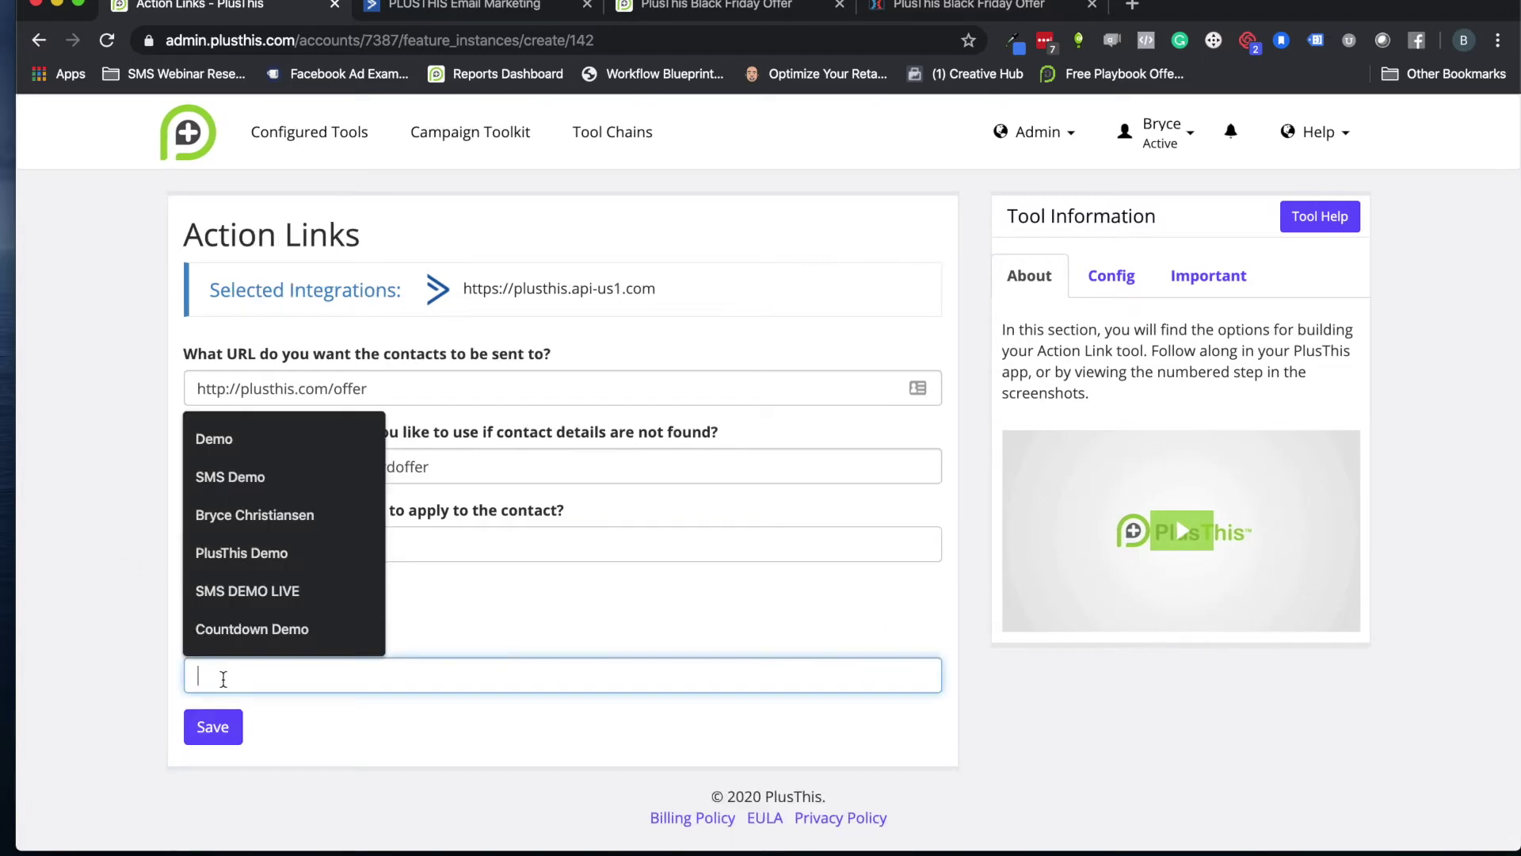
text(Ac)
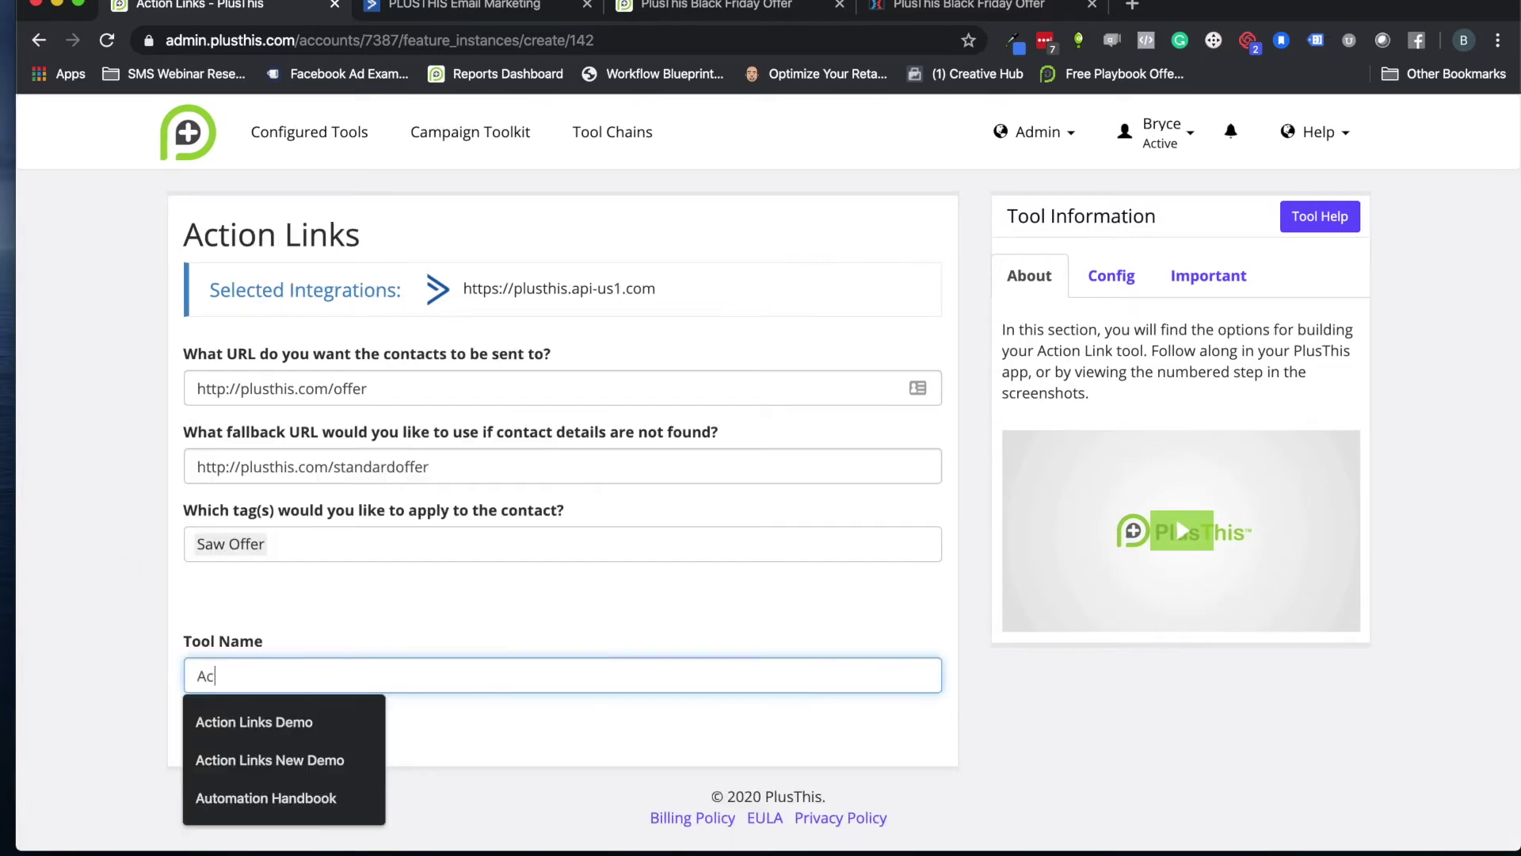
text(tion Links Demo)
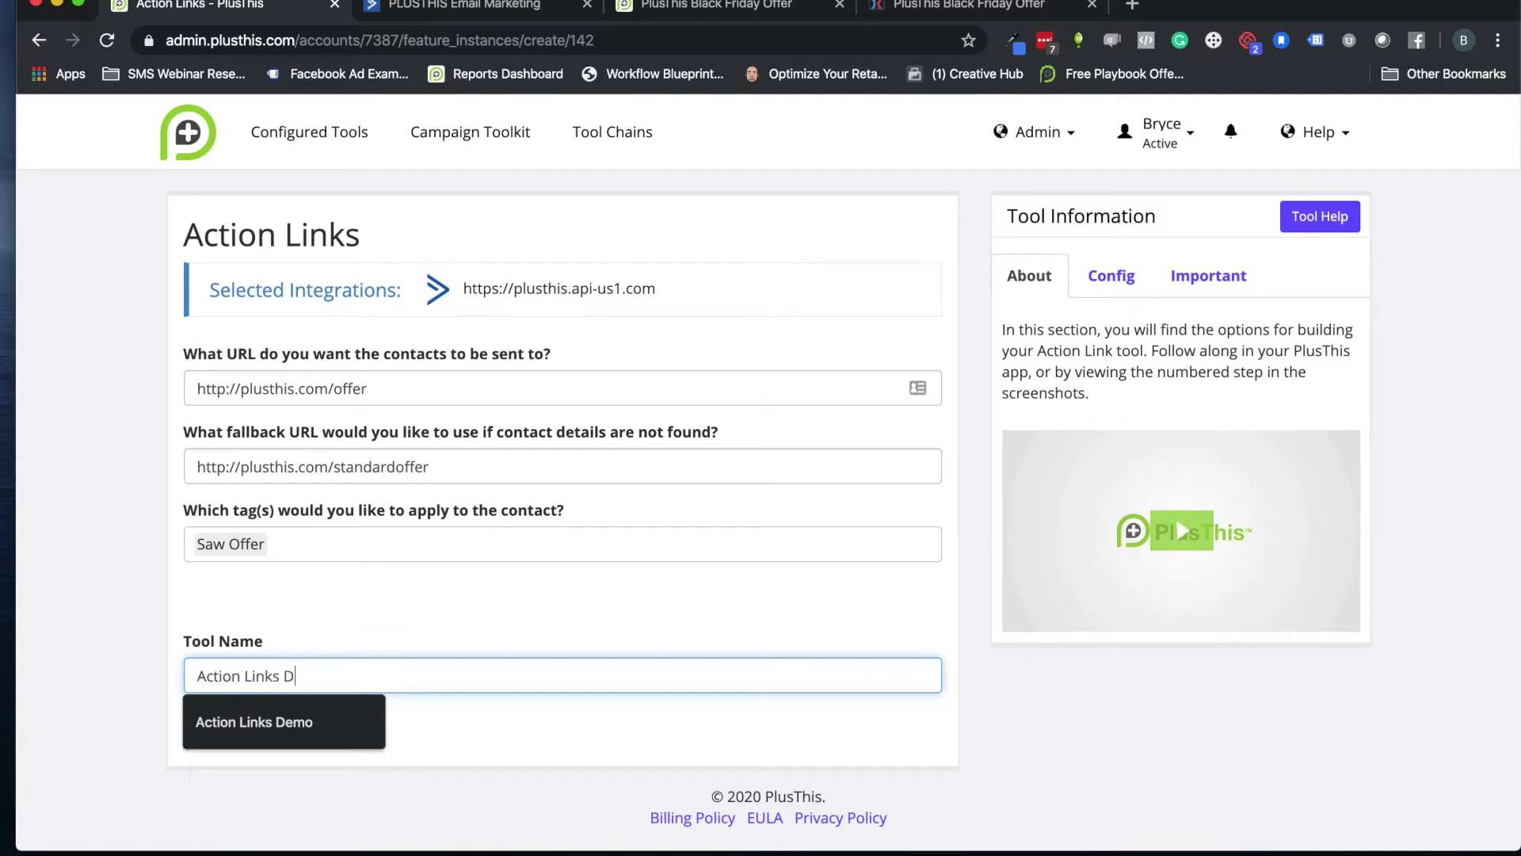
click(210, 726)
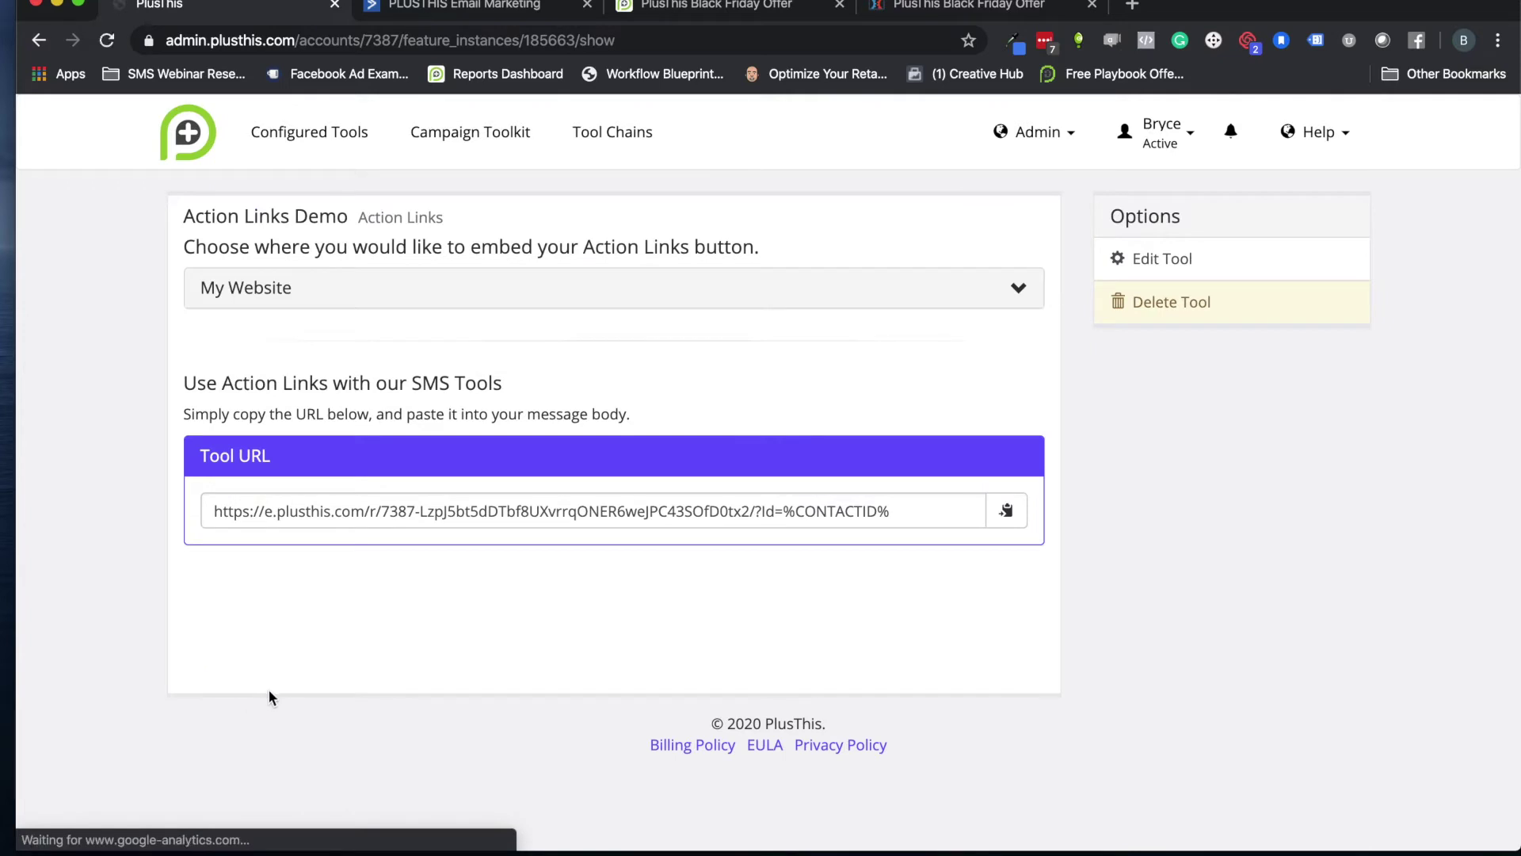
- Make the website button Large with the Light Blue style
click(1018, 290)
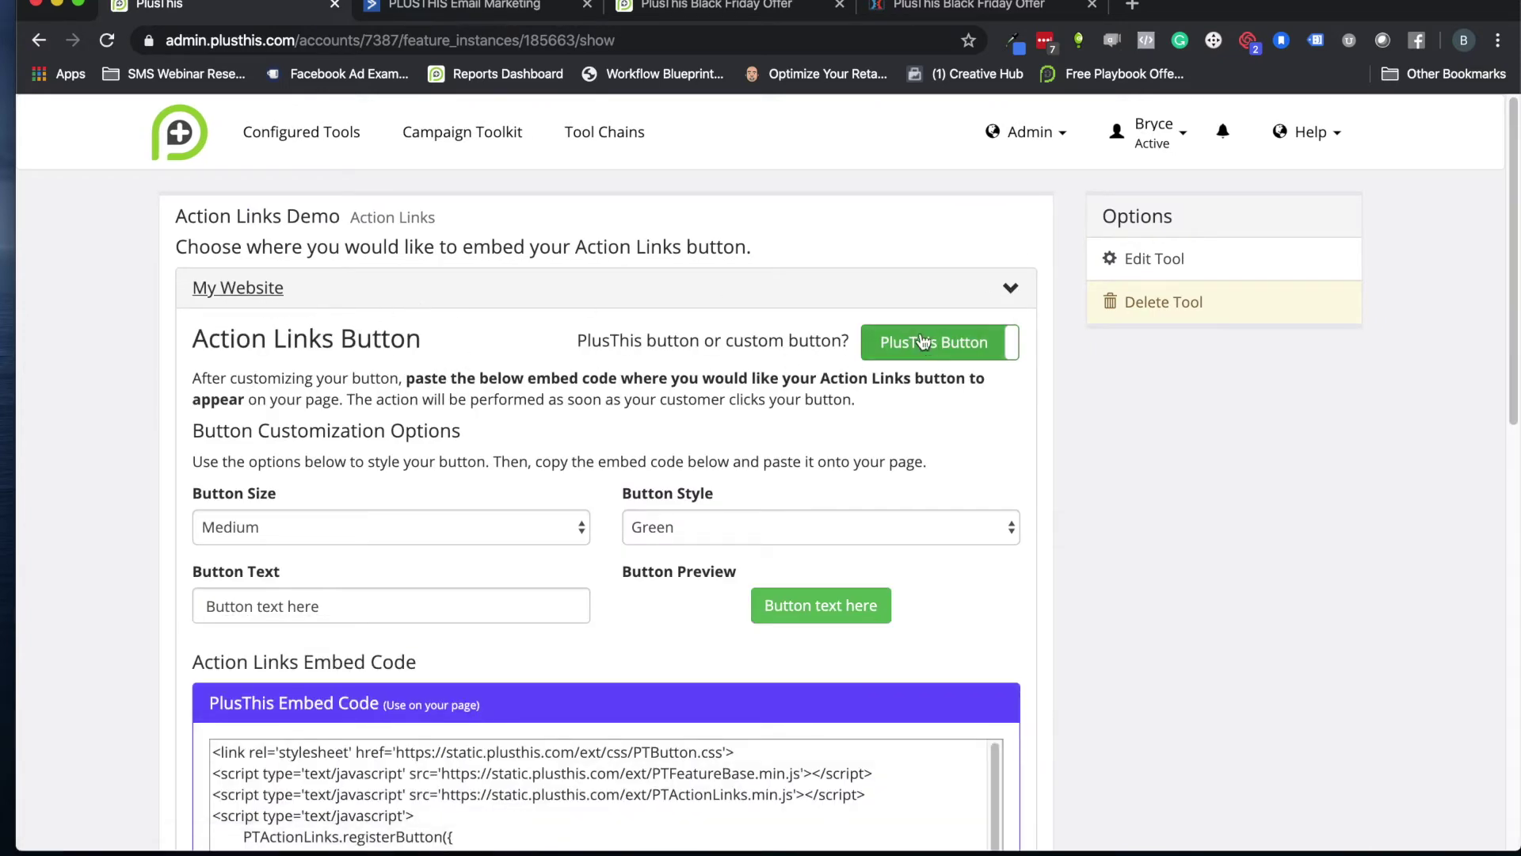
click(285, 529)
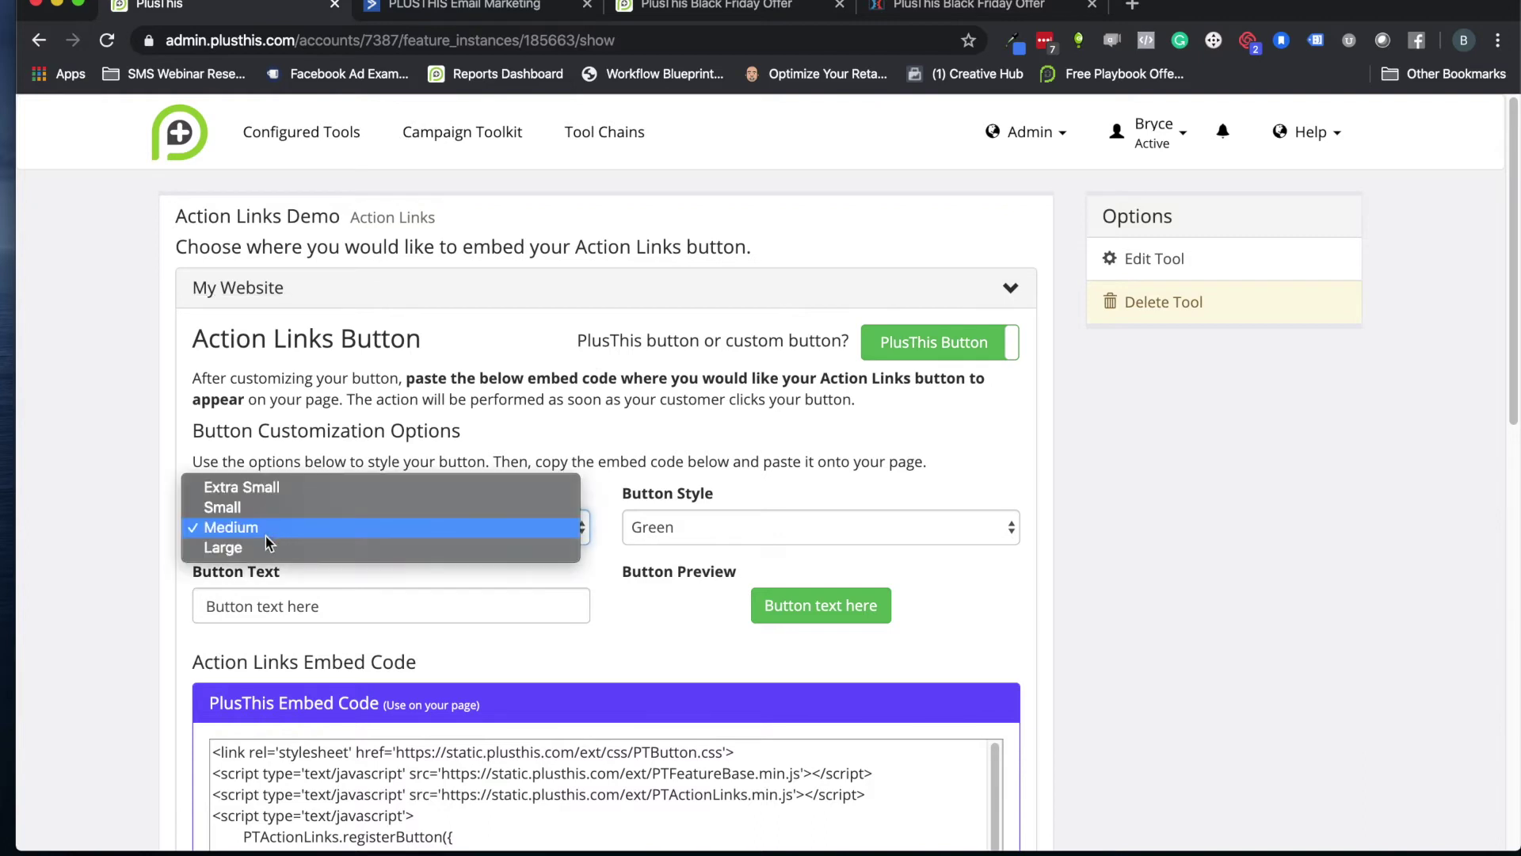
click(239, 548)
click(689, 536)
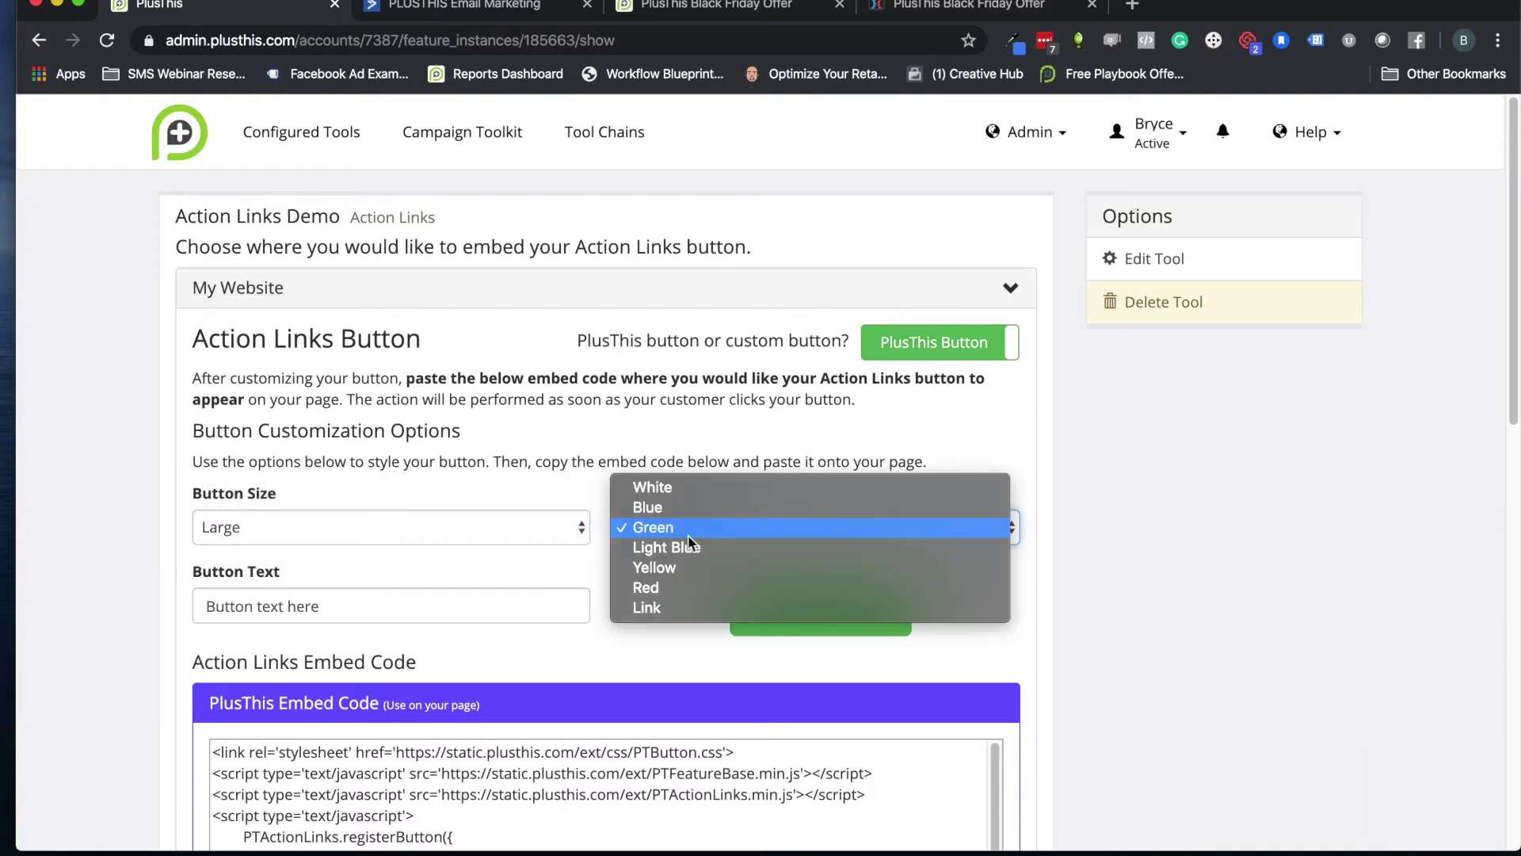
click(686, 547)
- Set the button text to 'I'm Interested, Sign Me Up' and copy the embed code
triple_click(314, 610)
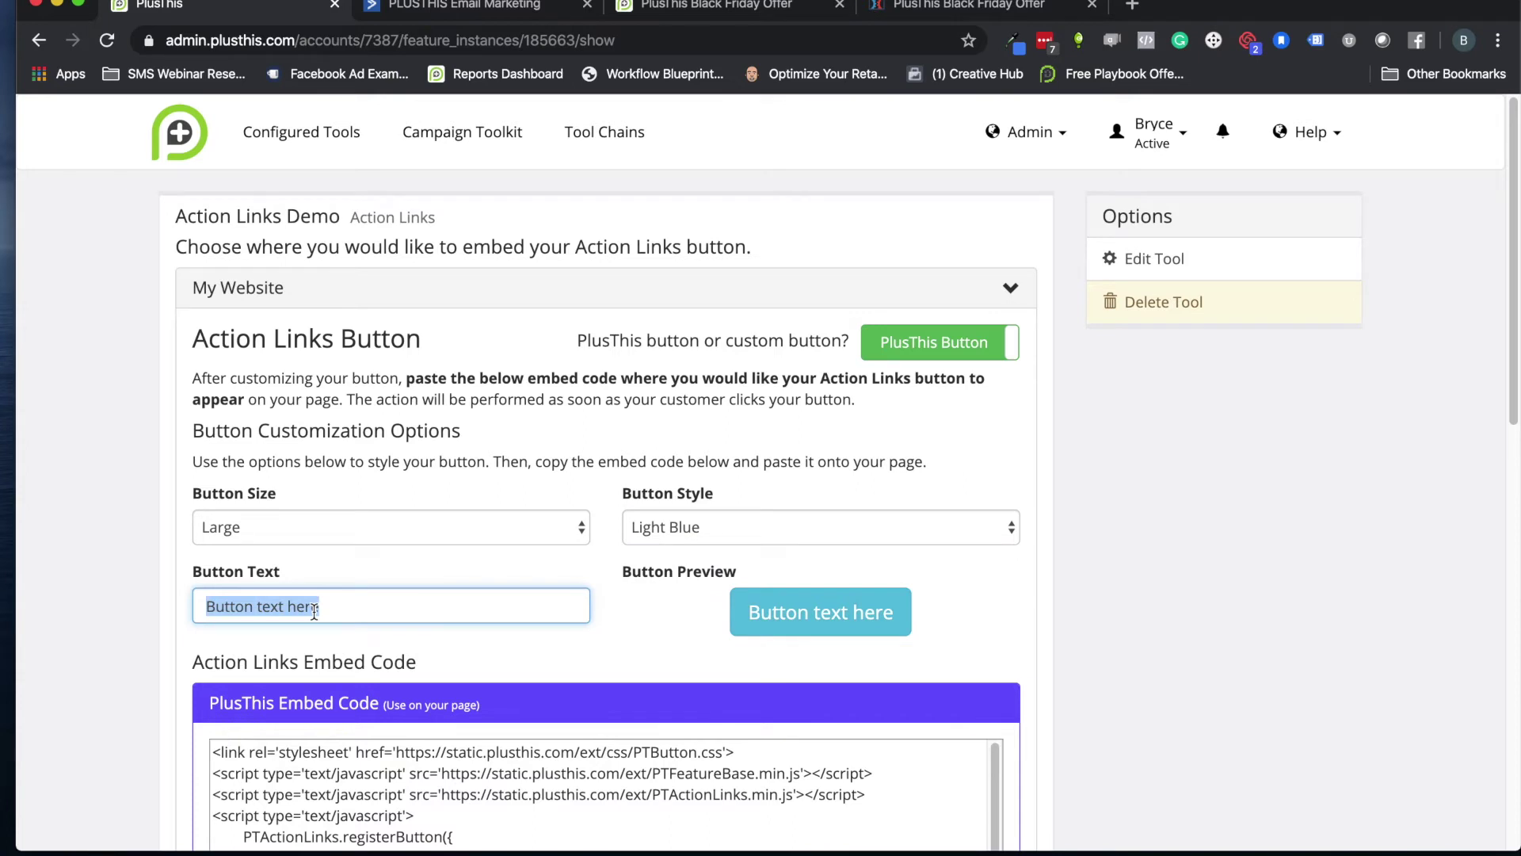
text(I'm)
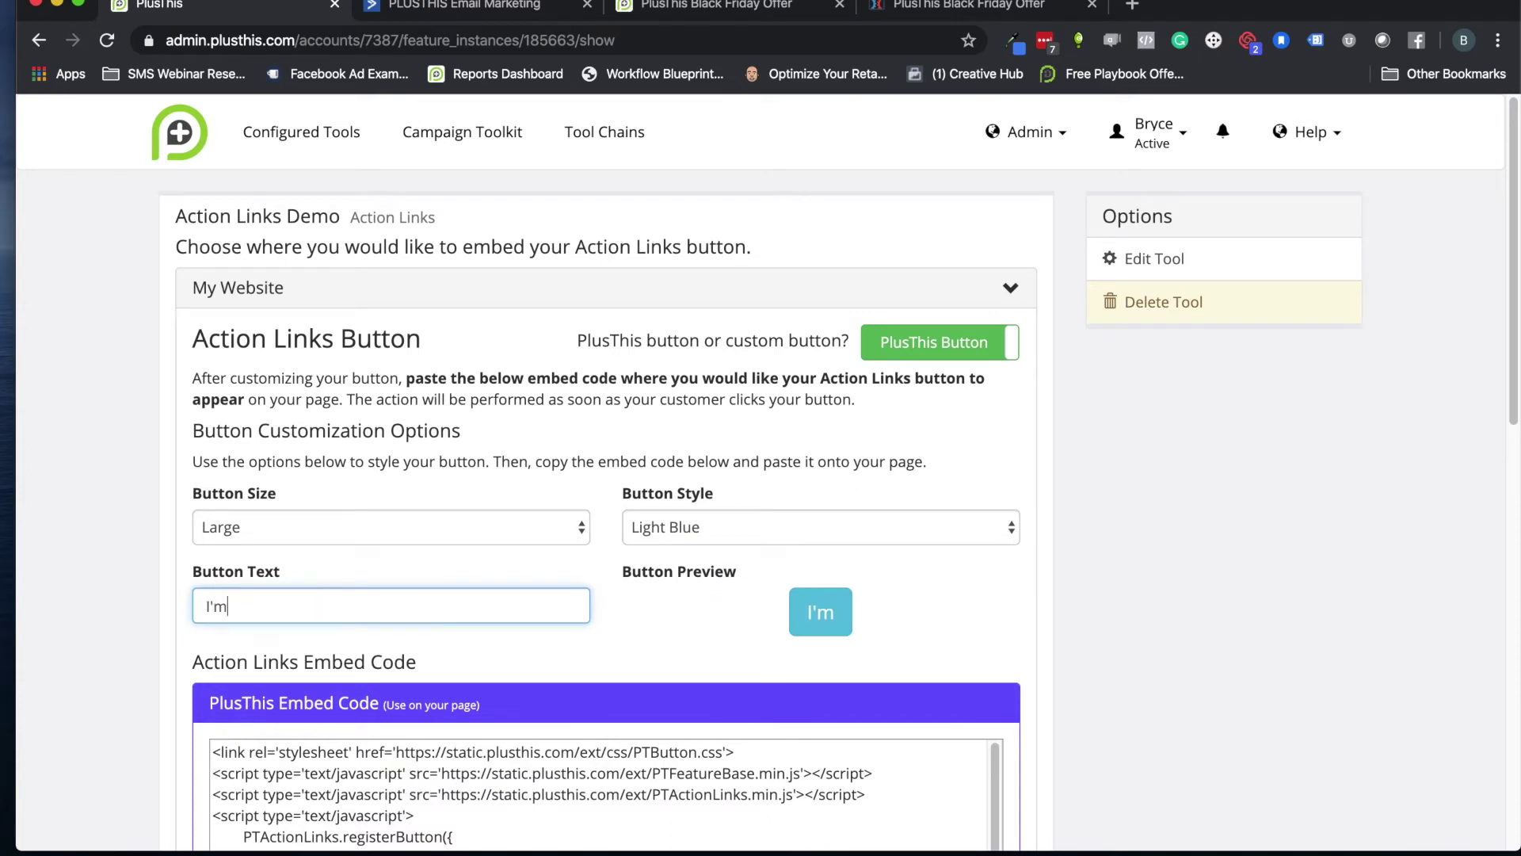
text( Interese)
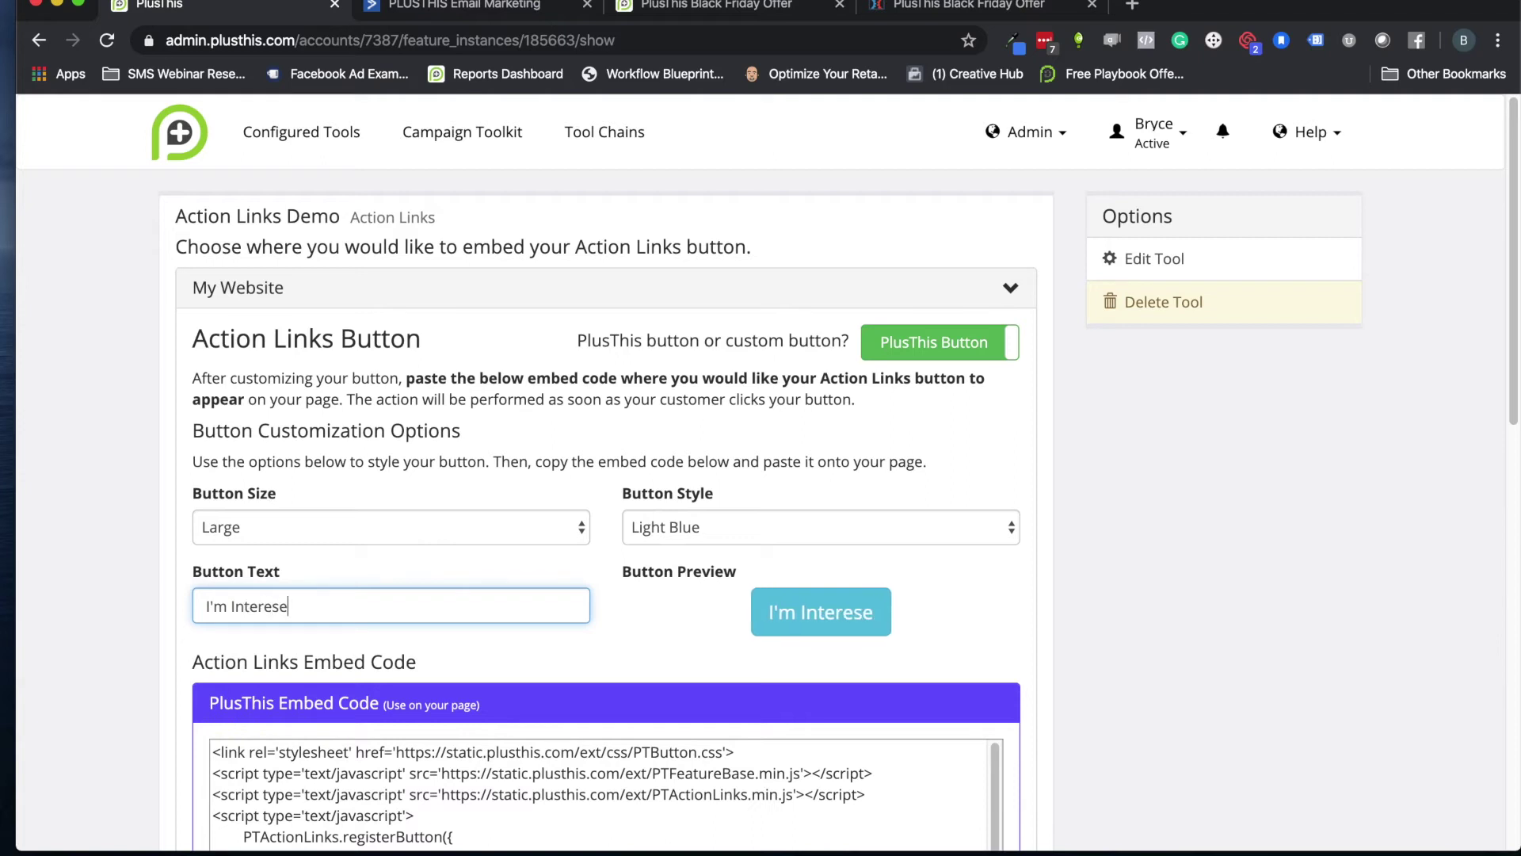
key(BackSpace)
text(ted, Si)
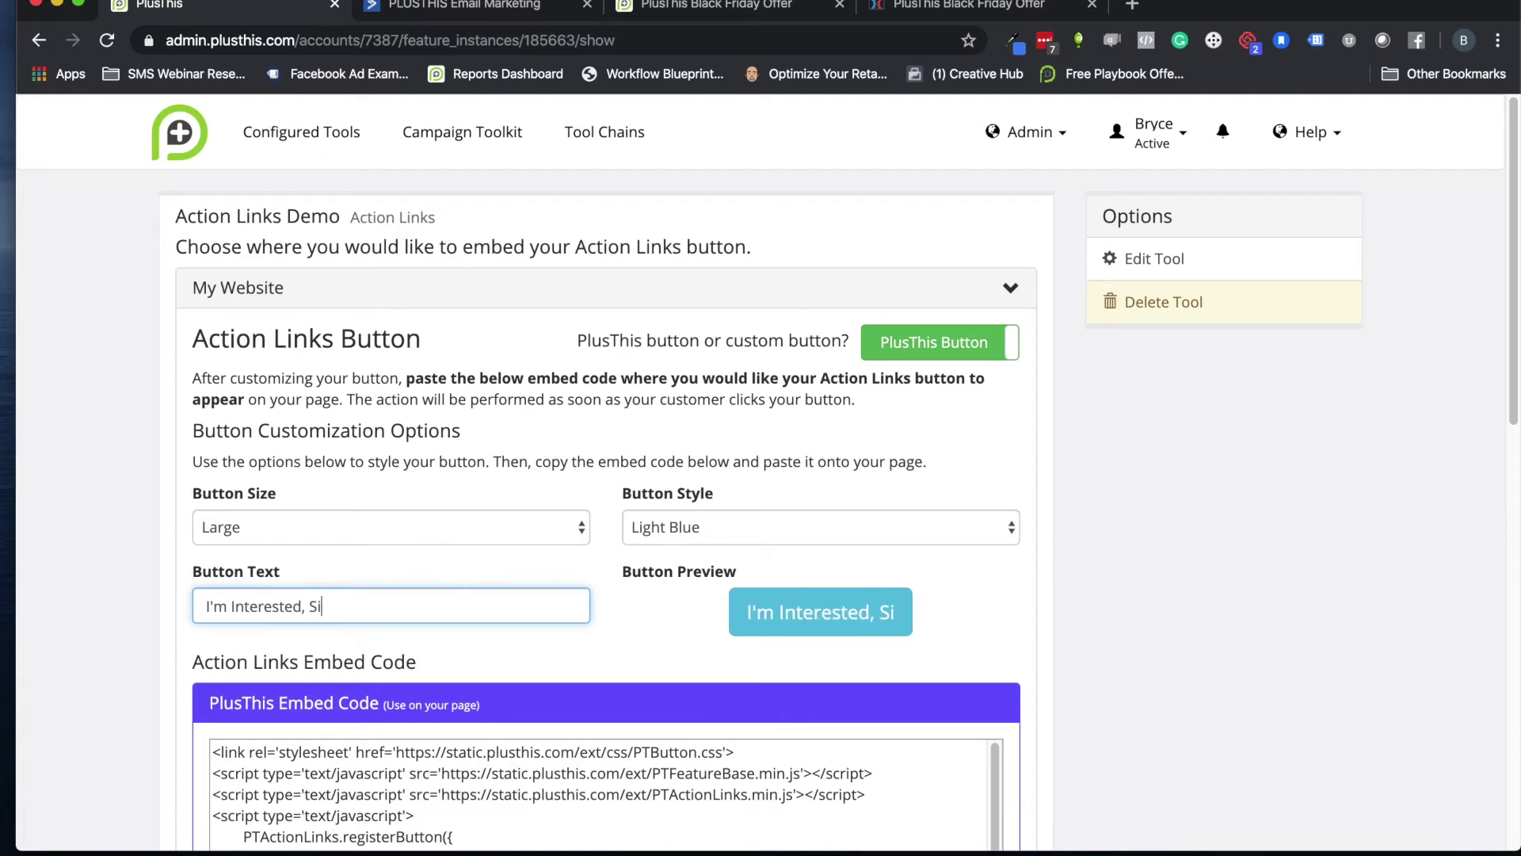
text(gn Me Up)
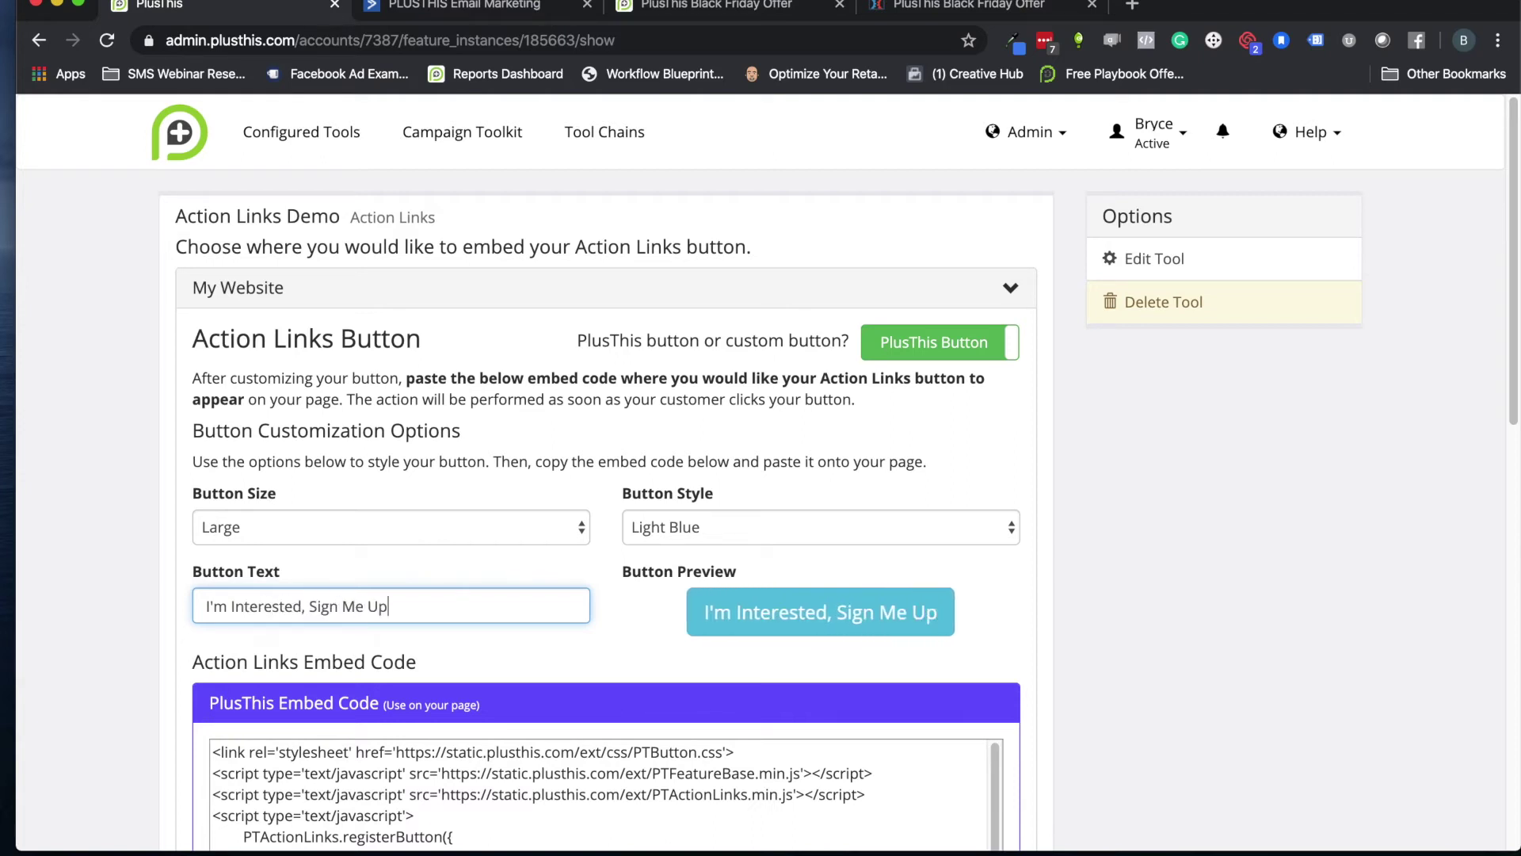
scroll(345, 600, down, 3)
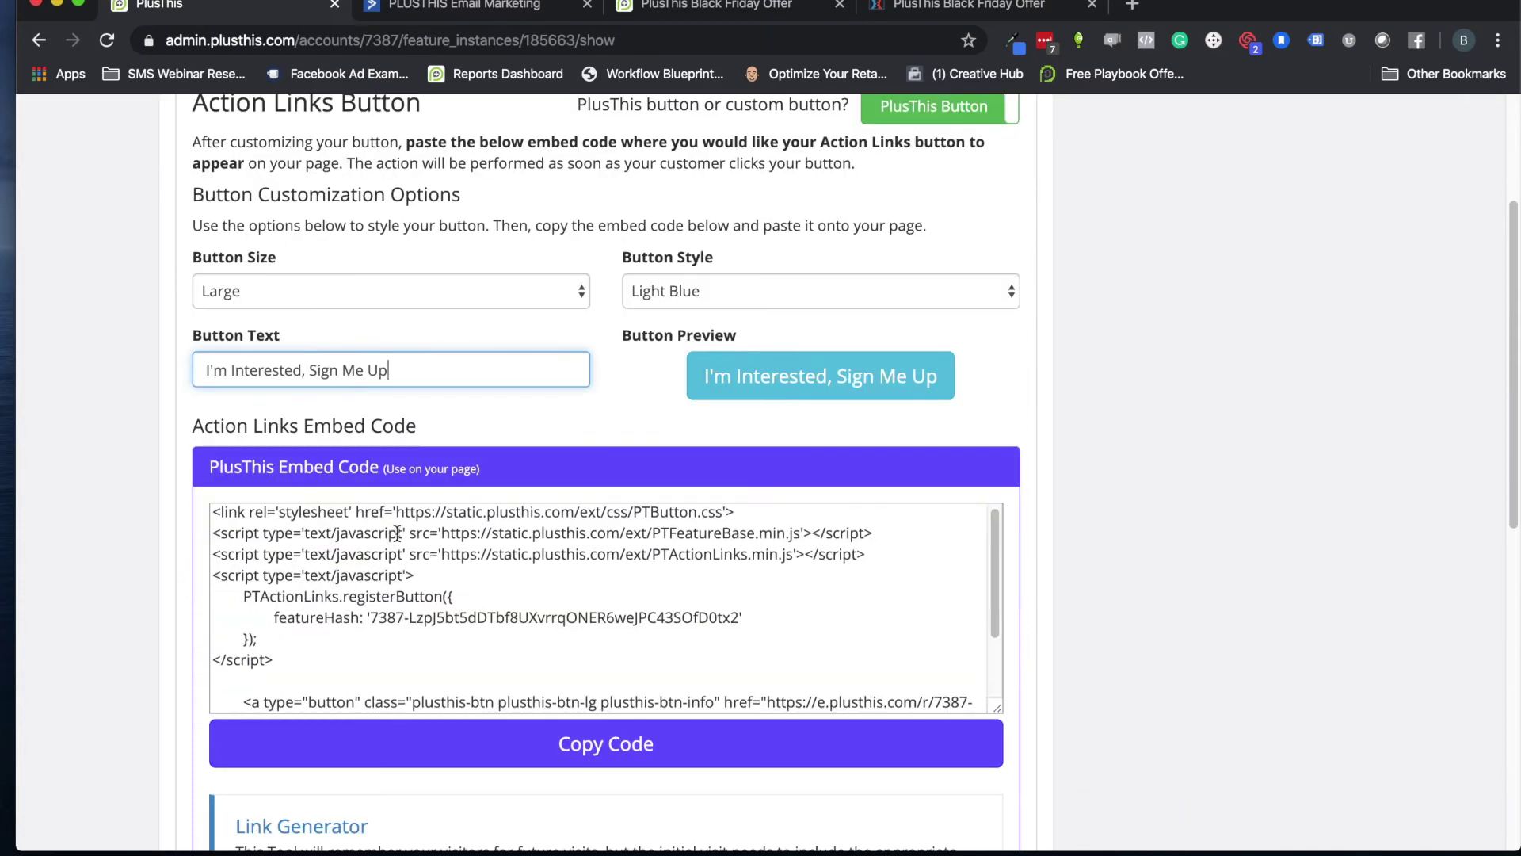
scroll(554, 633, down, 2)
click(581, 748)
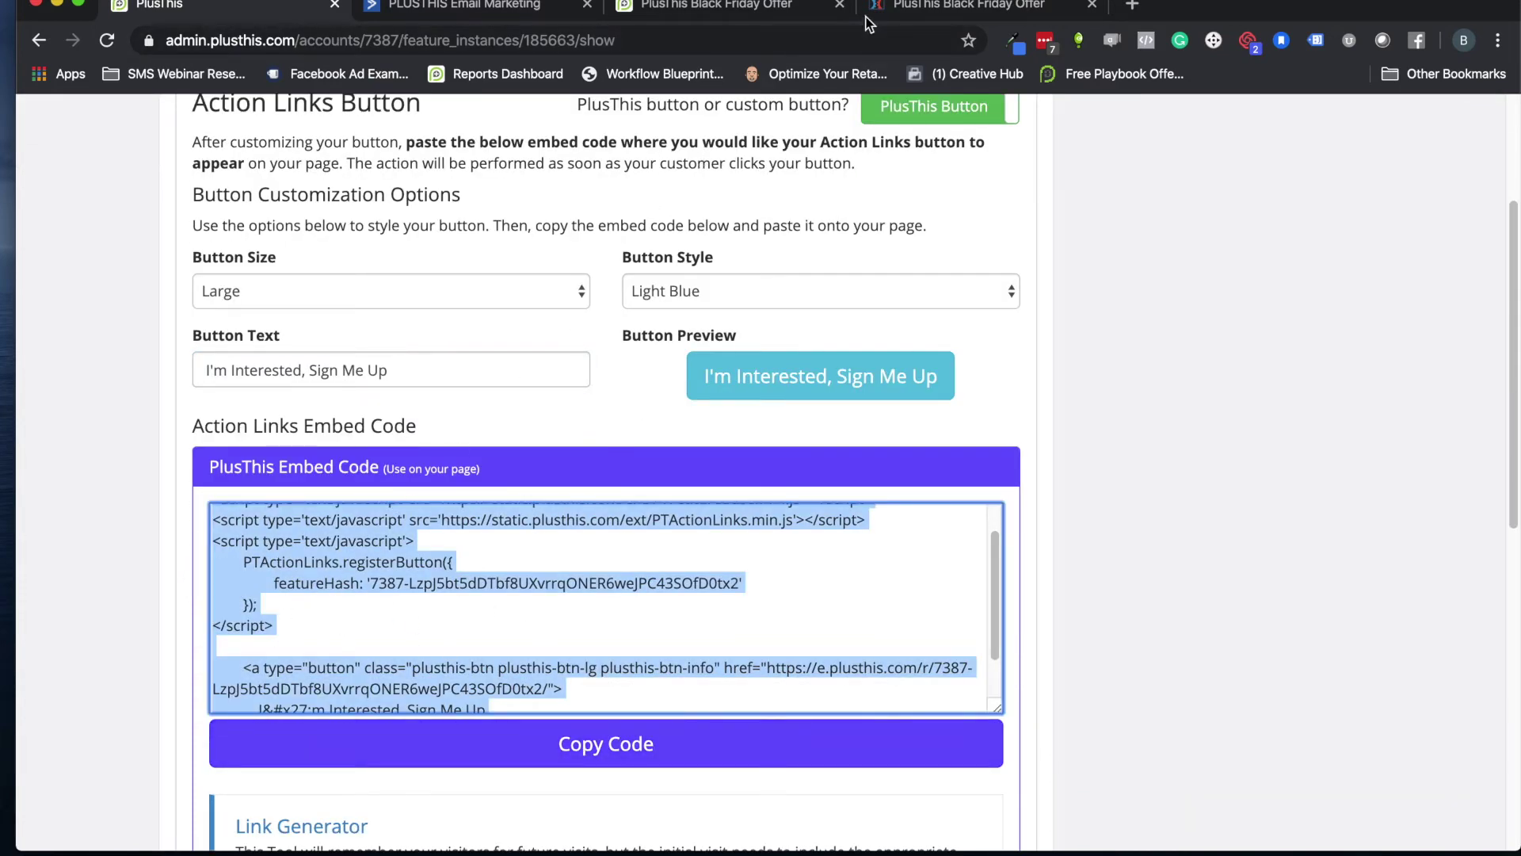
click(939, 11)
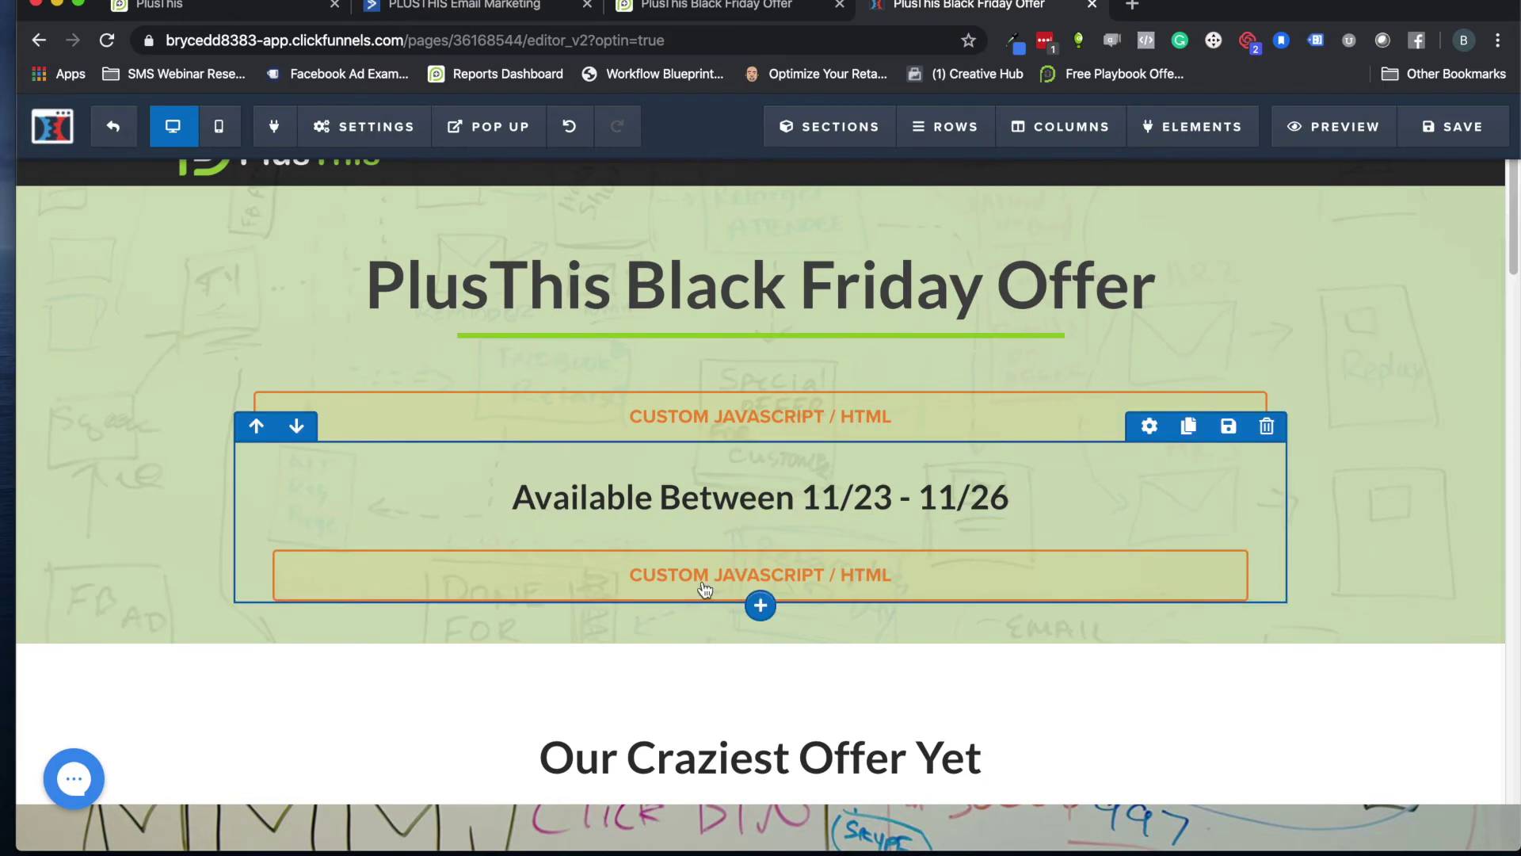
- Browse the element picker below the offer dates without adding anything
click(762, 604)
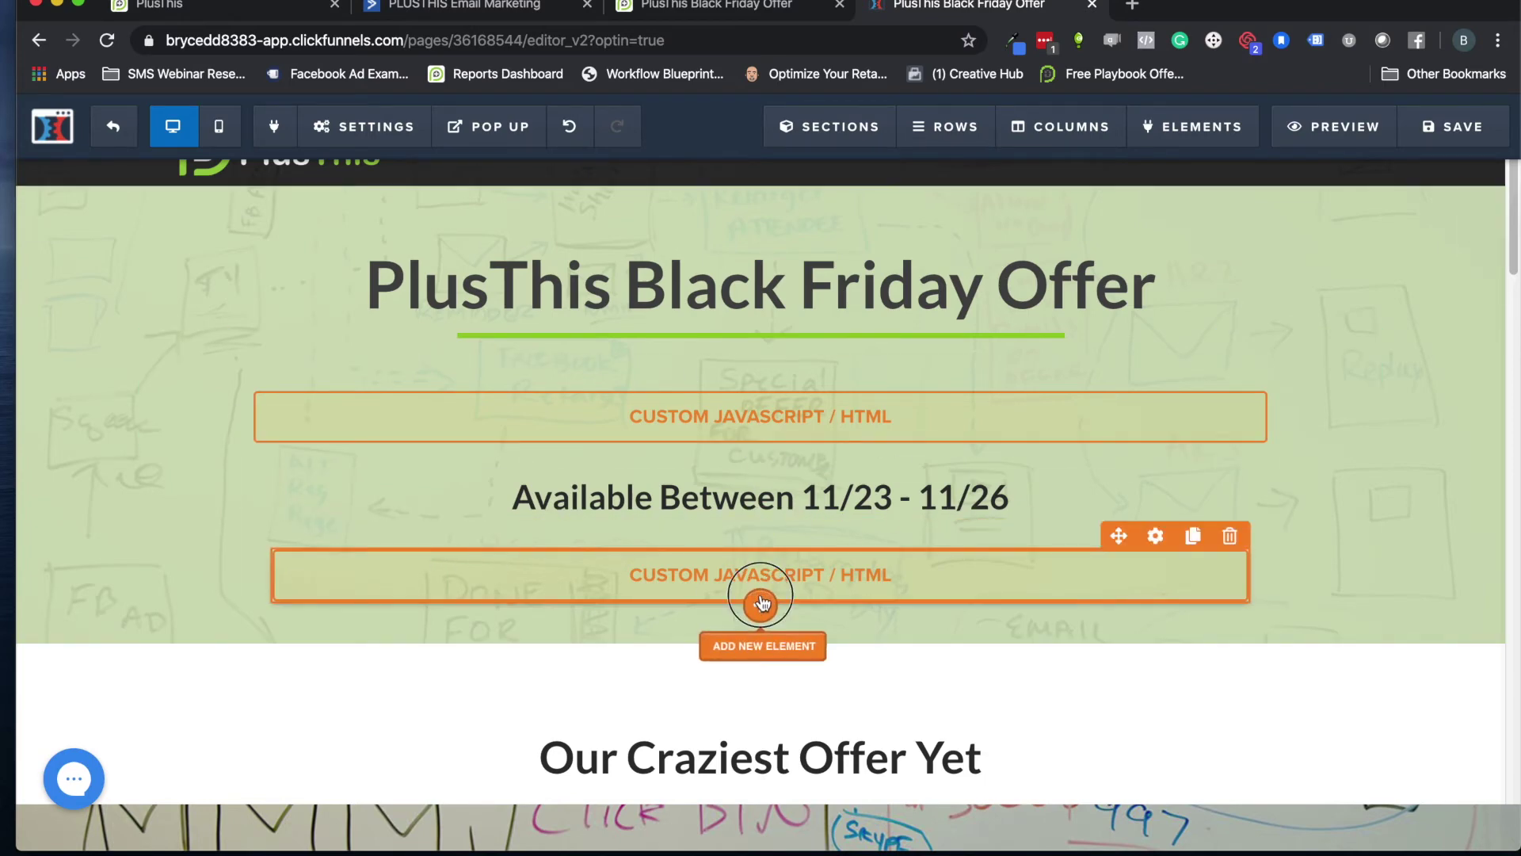
scroll(1236, 555, down, 10)
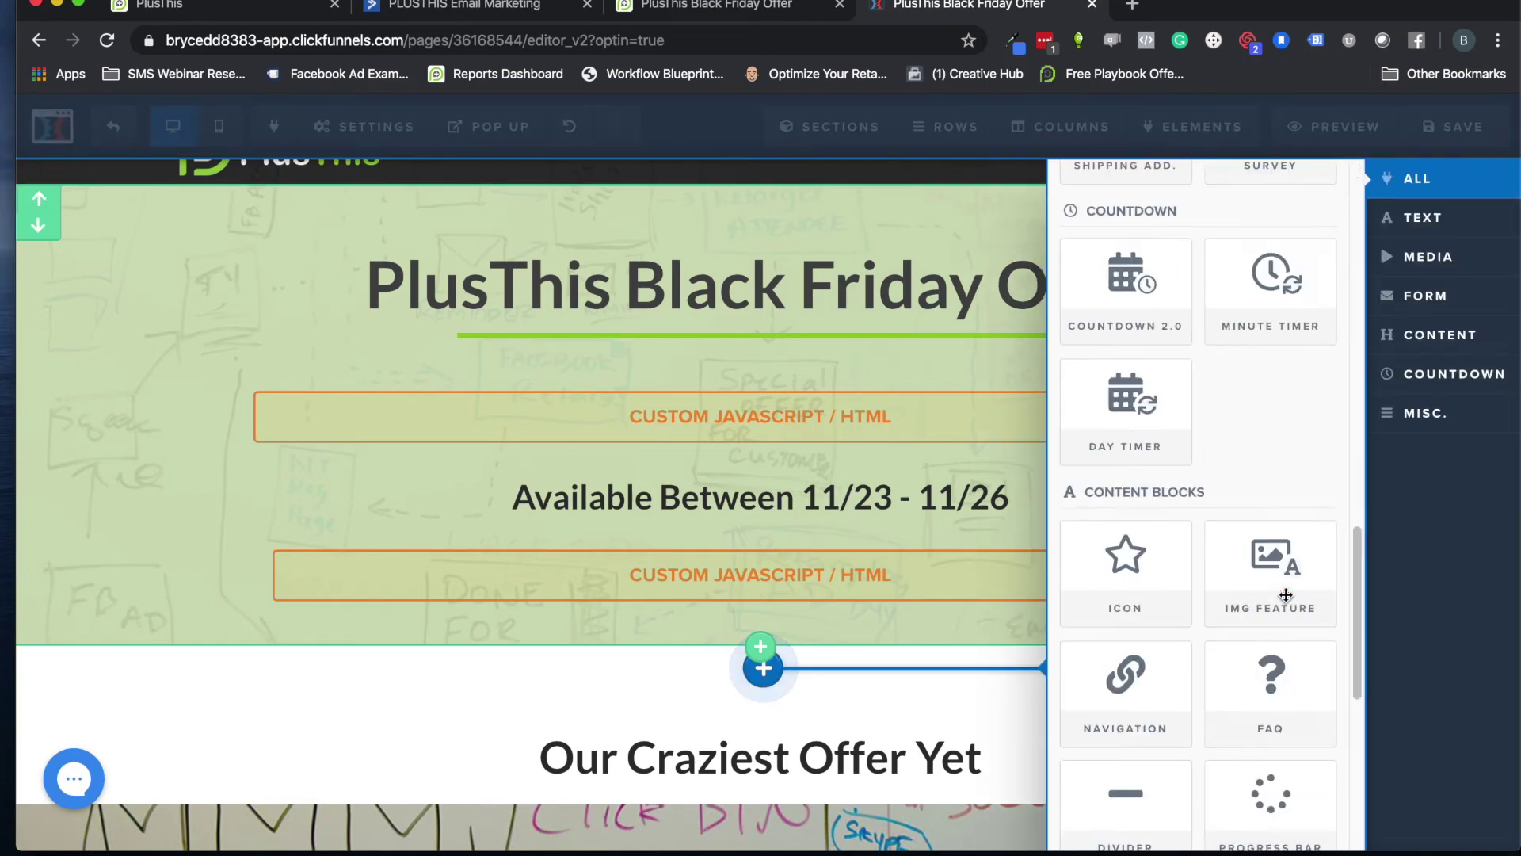
scroll(1286, 595, down, 7)
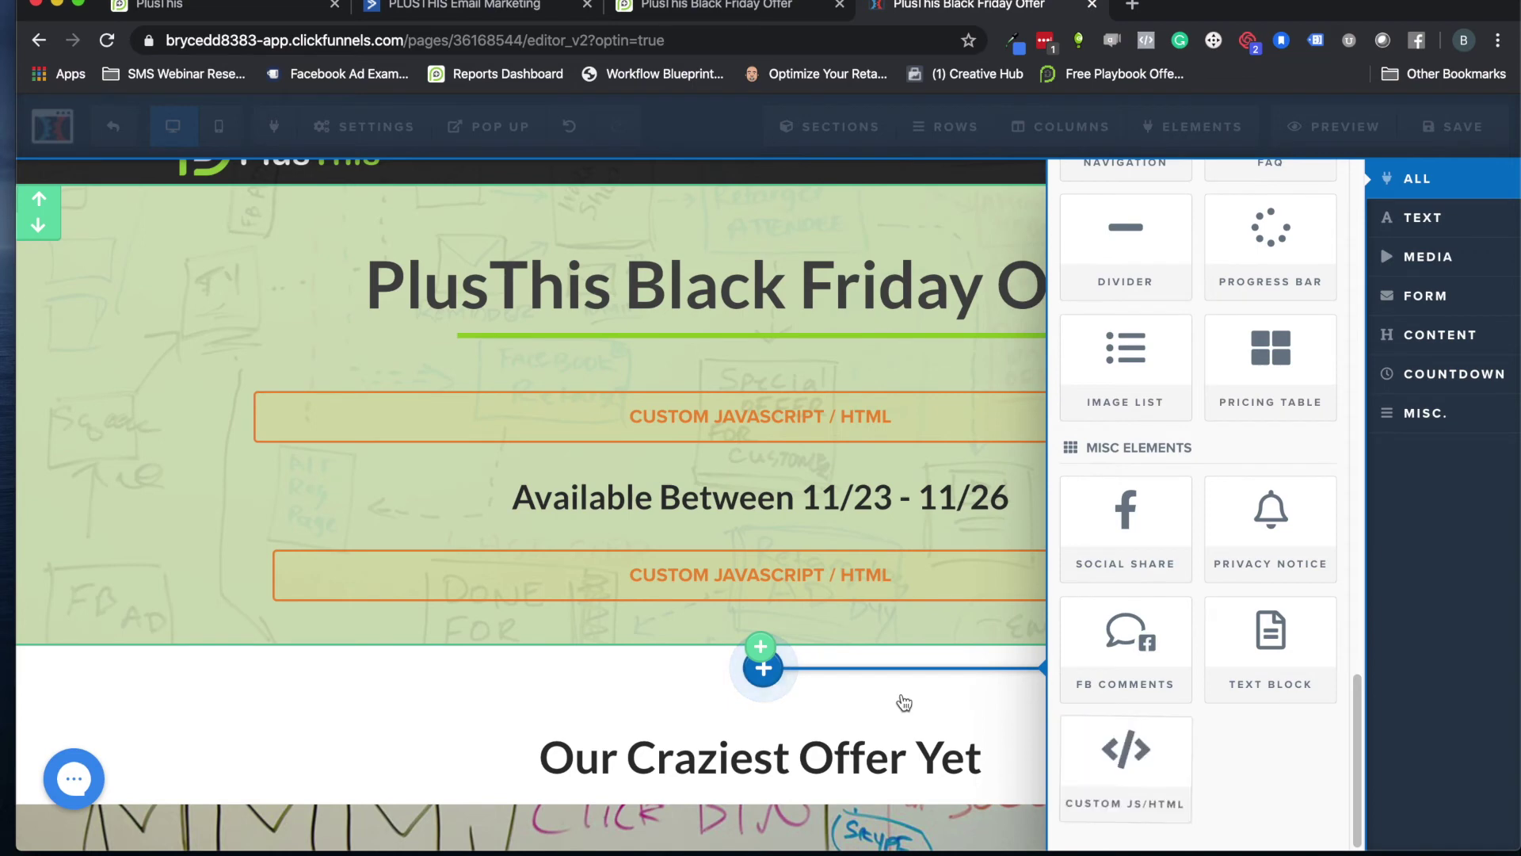
click(353, 503)
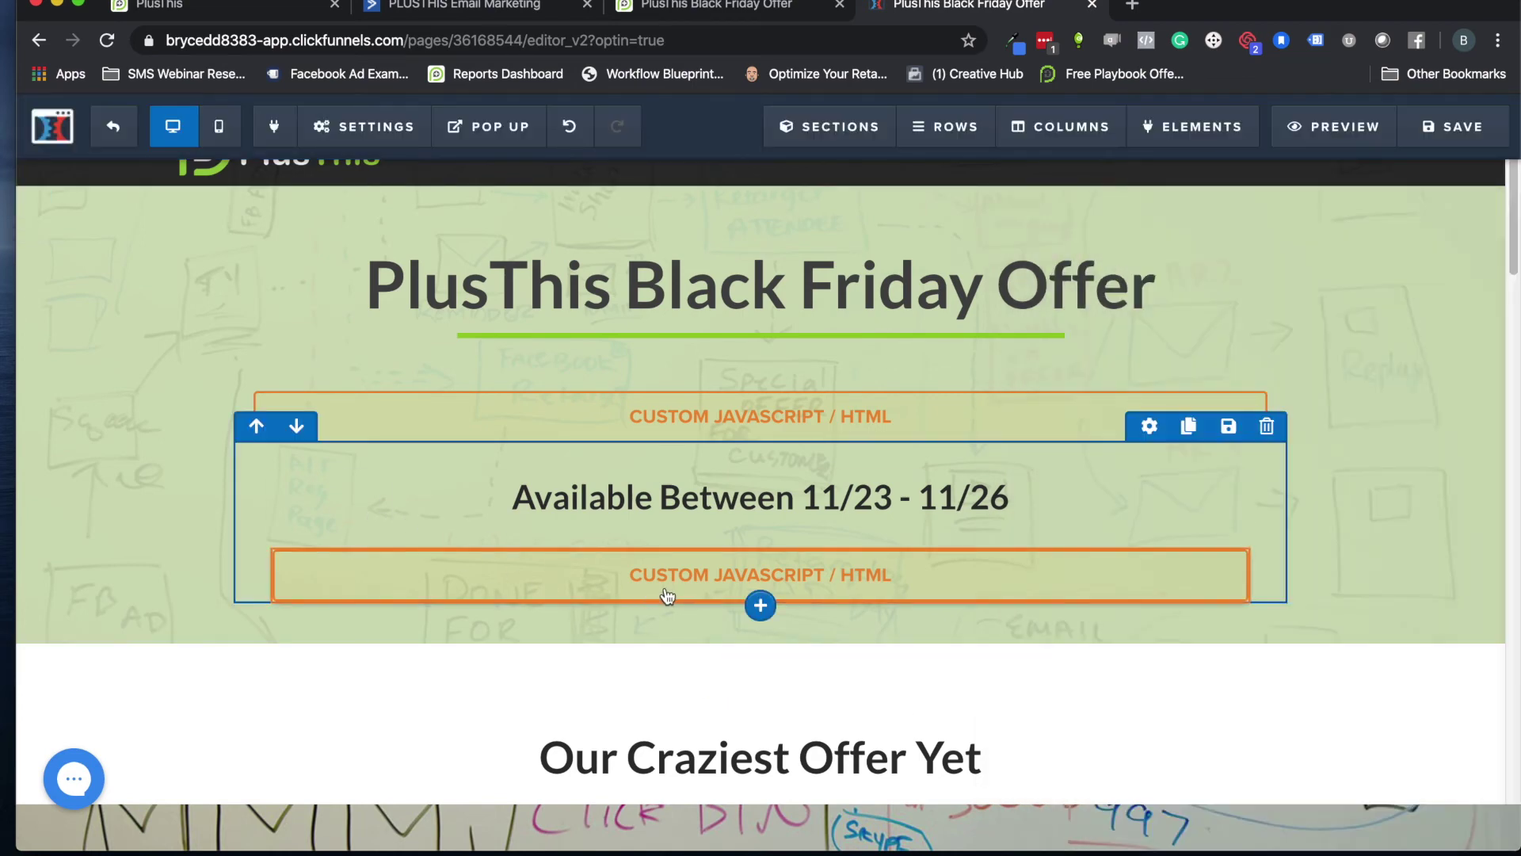
- Paste the PlusThis button embed code into the lower Custom JavaScript/HTML block
click(668, 594)
click(1276, 371)
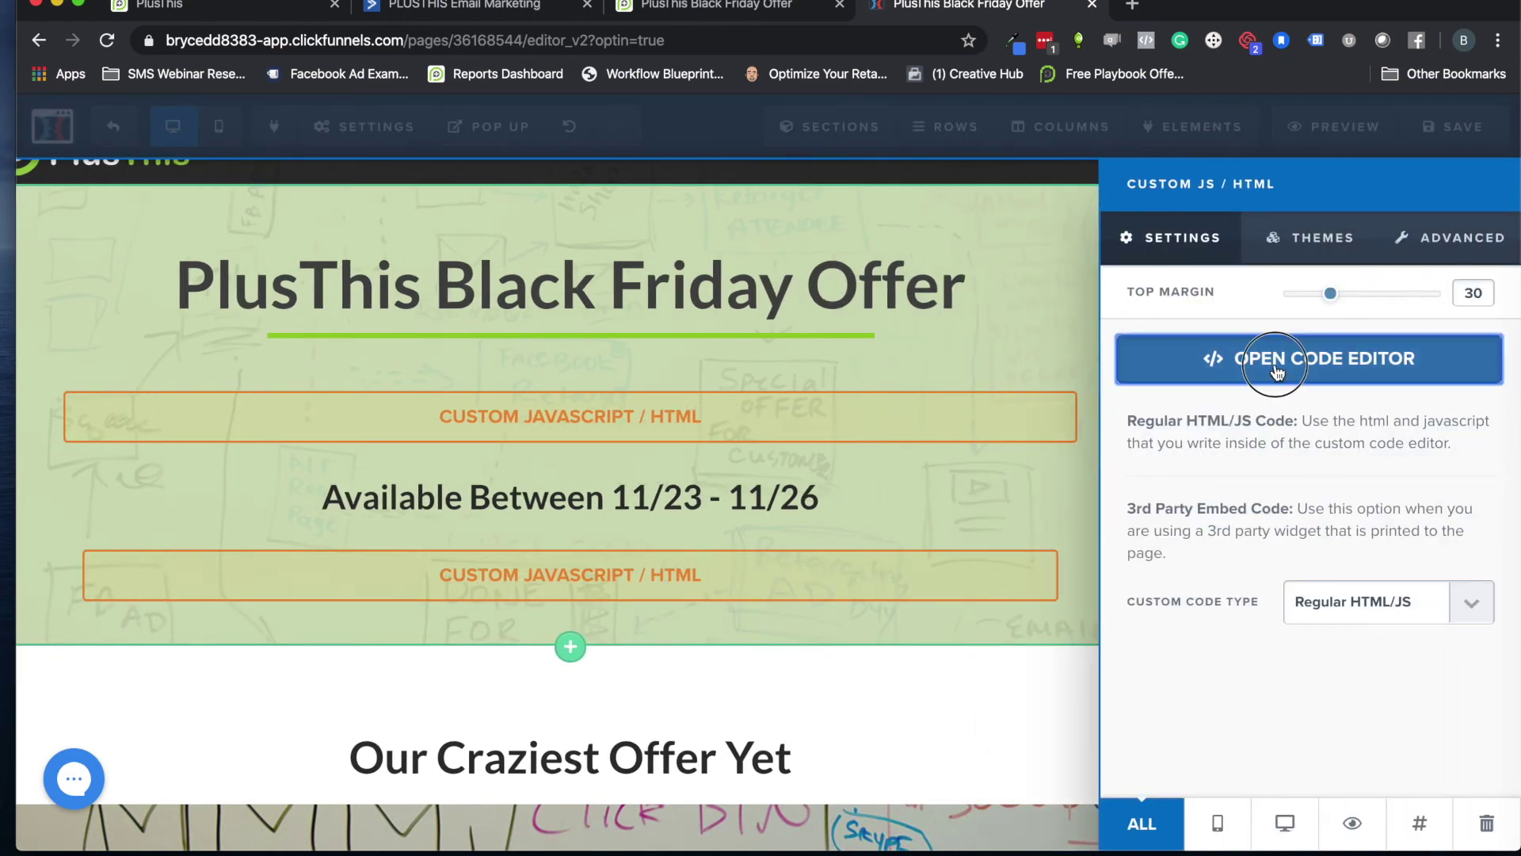
click(652, 254)
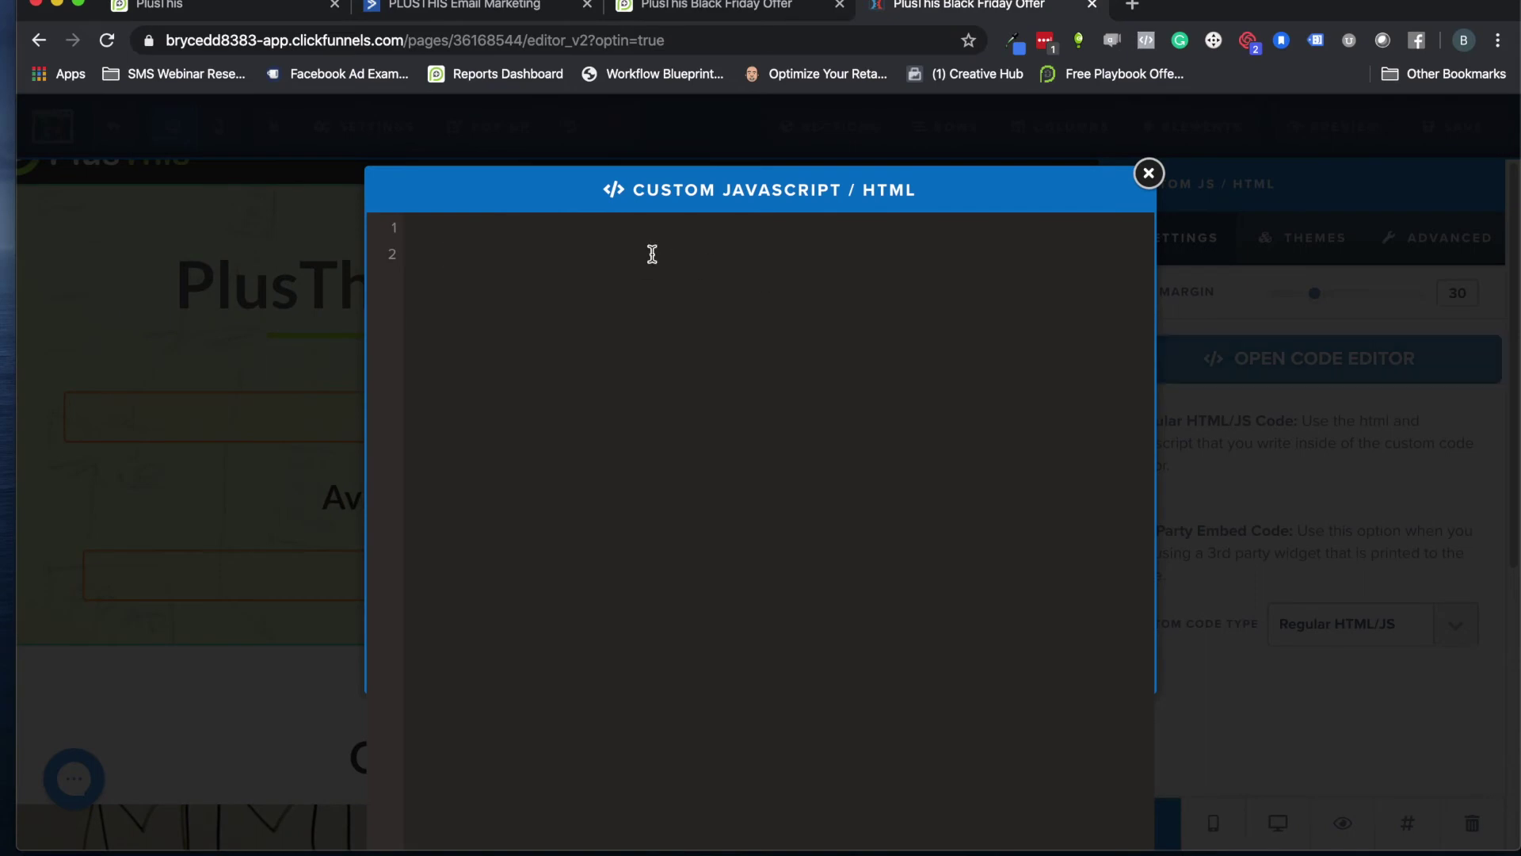
key(BackSpace)
key(BackSpace)
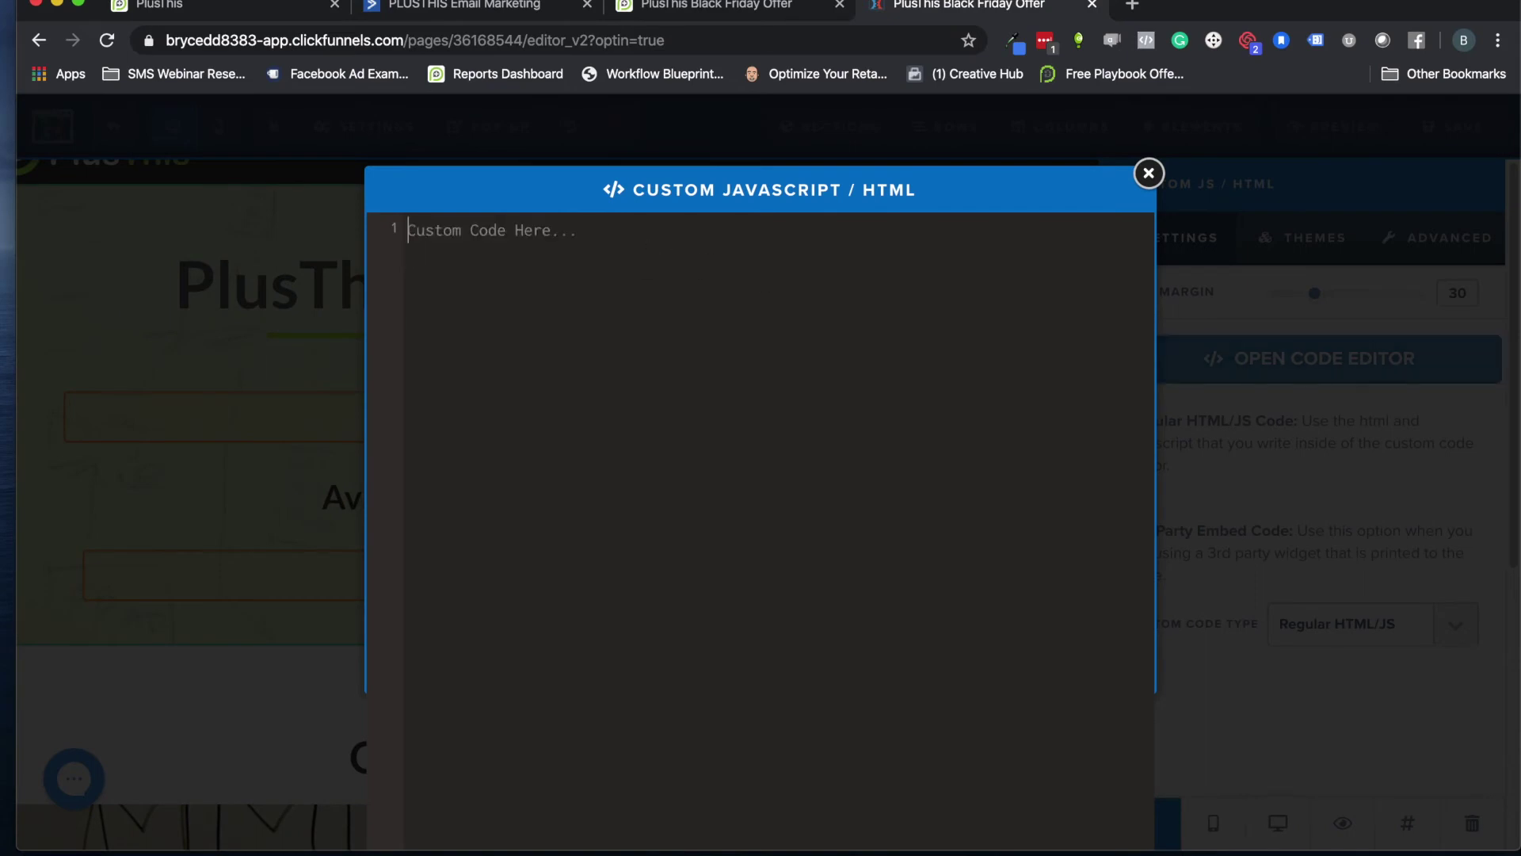
text(<link rel='stylesheet' href='https://static.plusthis.com/ext/css/PTButton.css'> <script type='text/javascript' src='https://static.plusthis.com/ext/PTFeatureBase.min.js'></script> <script type='text/javascript' src='https://static.plusthis.com/ext/PTActionLinks.min.js'></script> <script type='text/javascript'>     PTActionLinks.registerButton({         featureHash: '7387-LzpJ5bt5dDTbf8UXvrrqONER6weJPC43SOfD0tx2'     }); </script>          <a type="button" class="plusthis-btn plusthis-btn-lg plusthis-btn-info" href="https://e.plusthis.com/r/7387-LzpJ5bt5dDTbf8UXvrrqONER6weJPC43SOfD0tx2/">             I&#x27;m Interested, Sign Me Up         </a>)
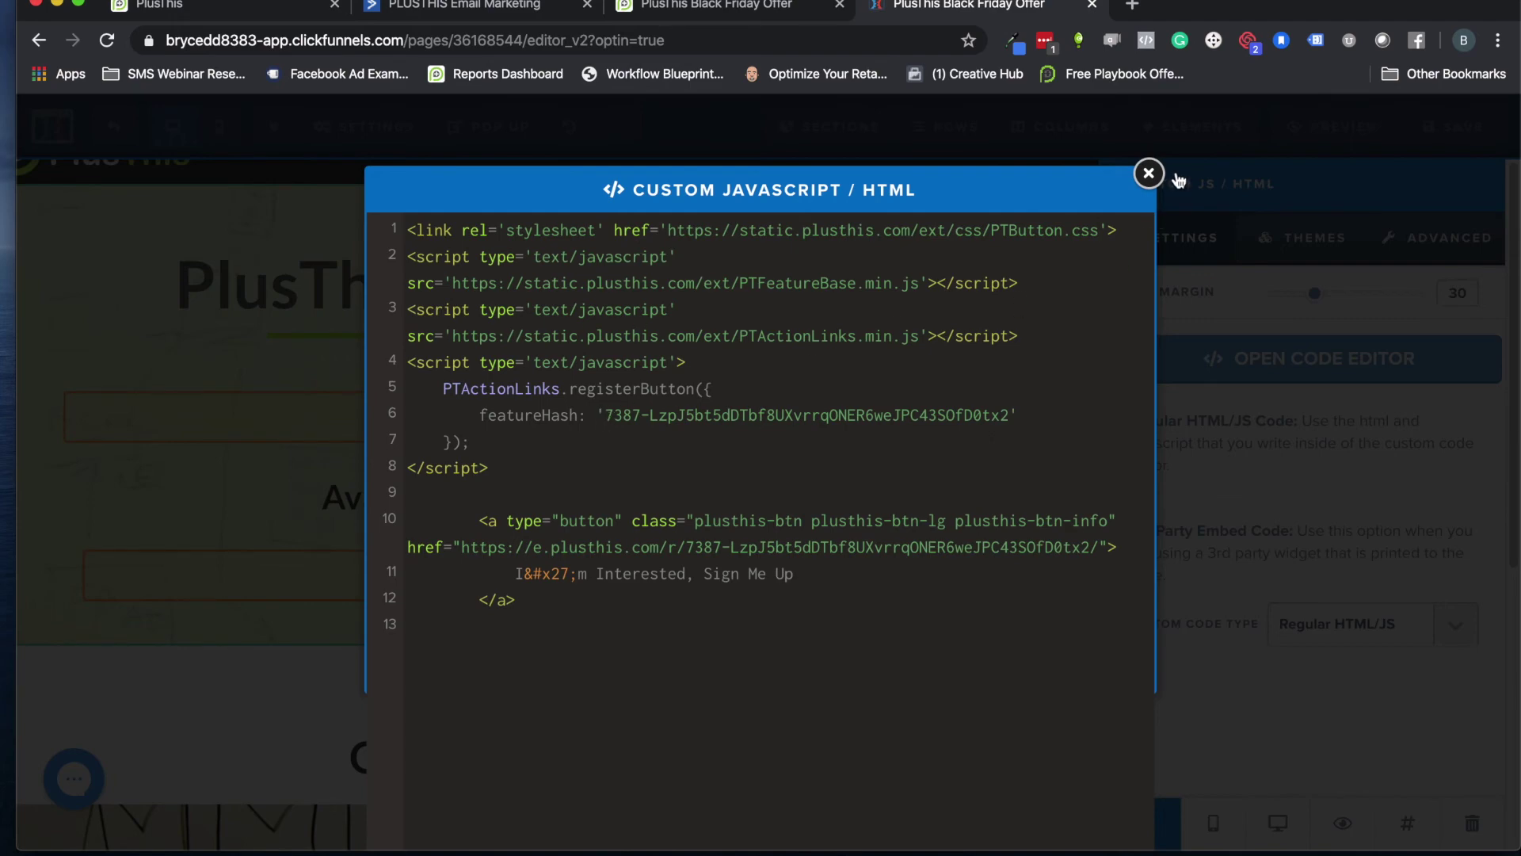
click(1149, 173)
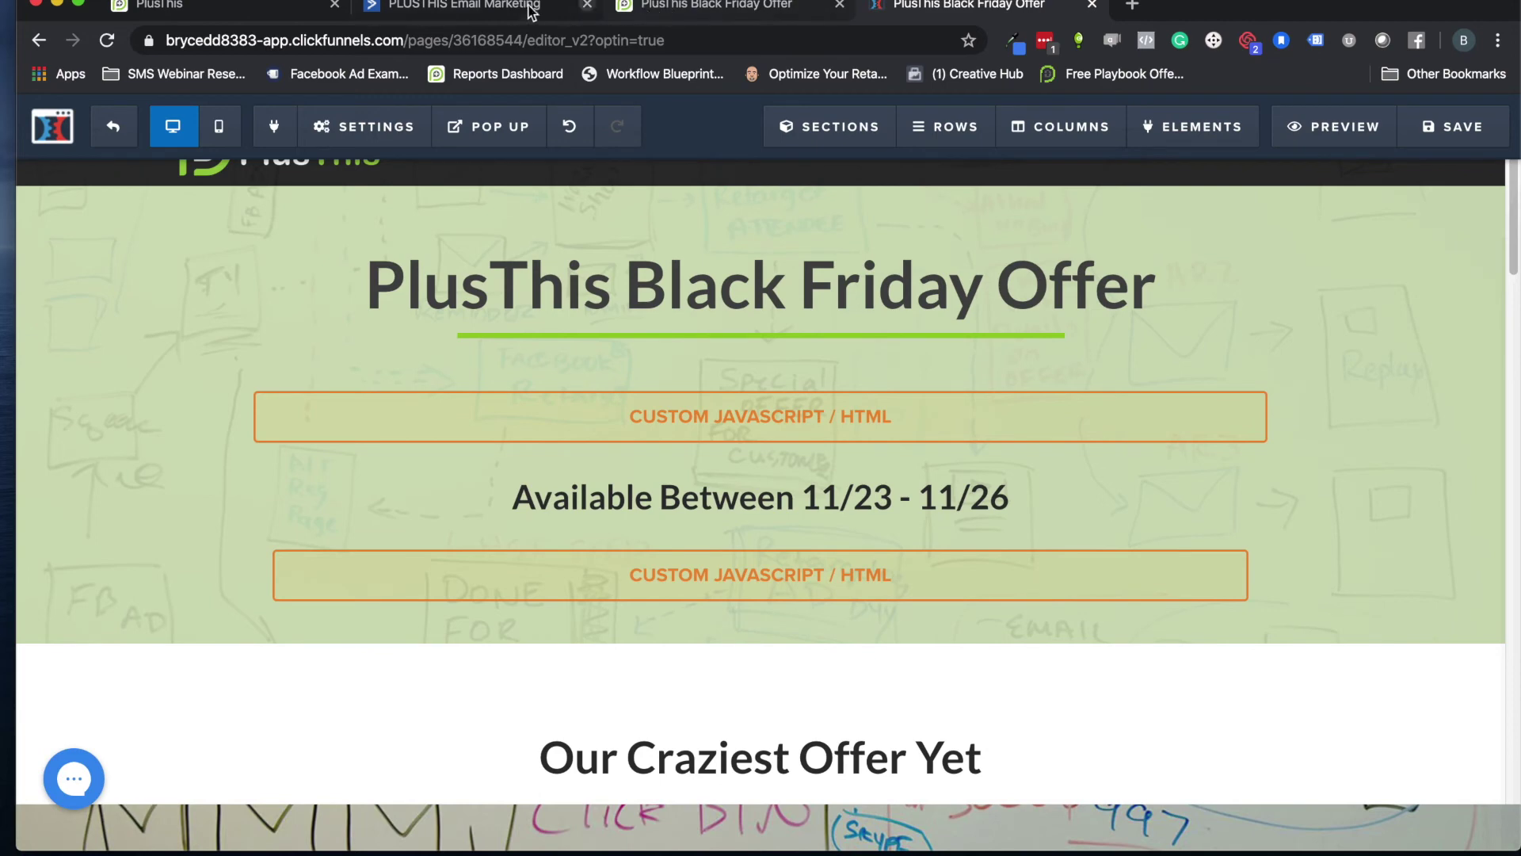
click(453, 8)
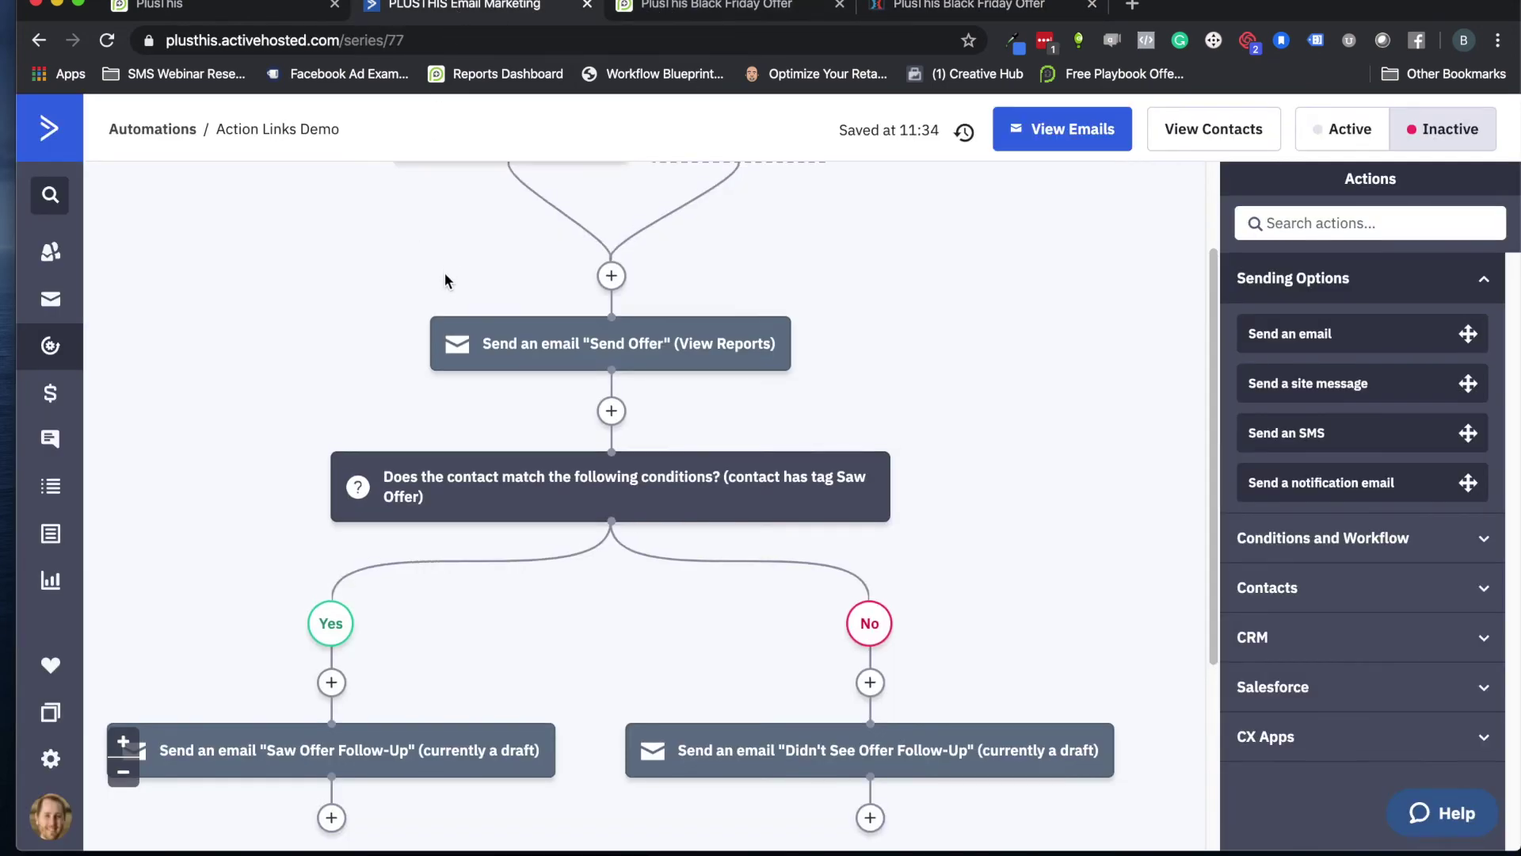
scroll(445, 273, down, 1)
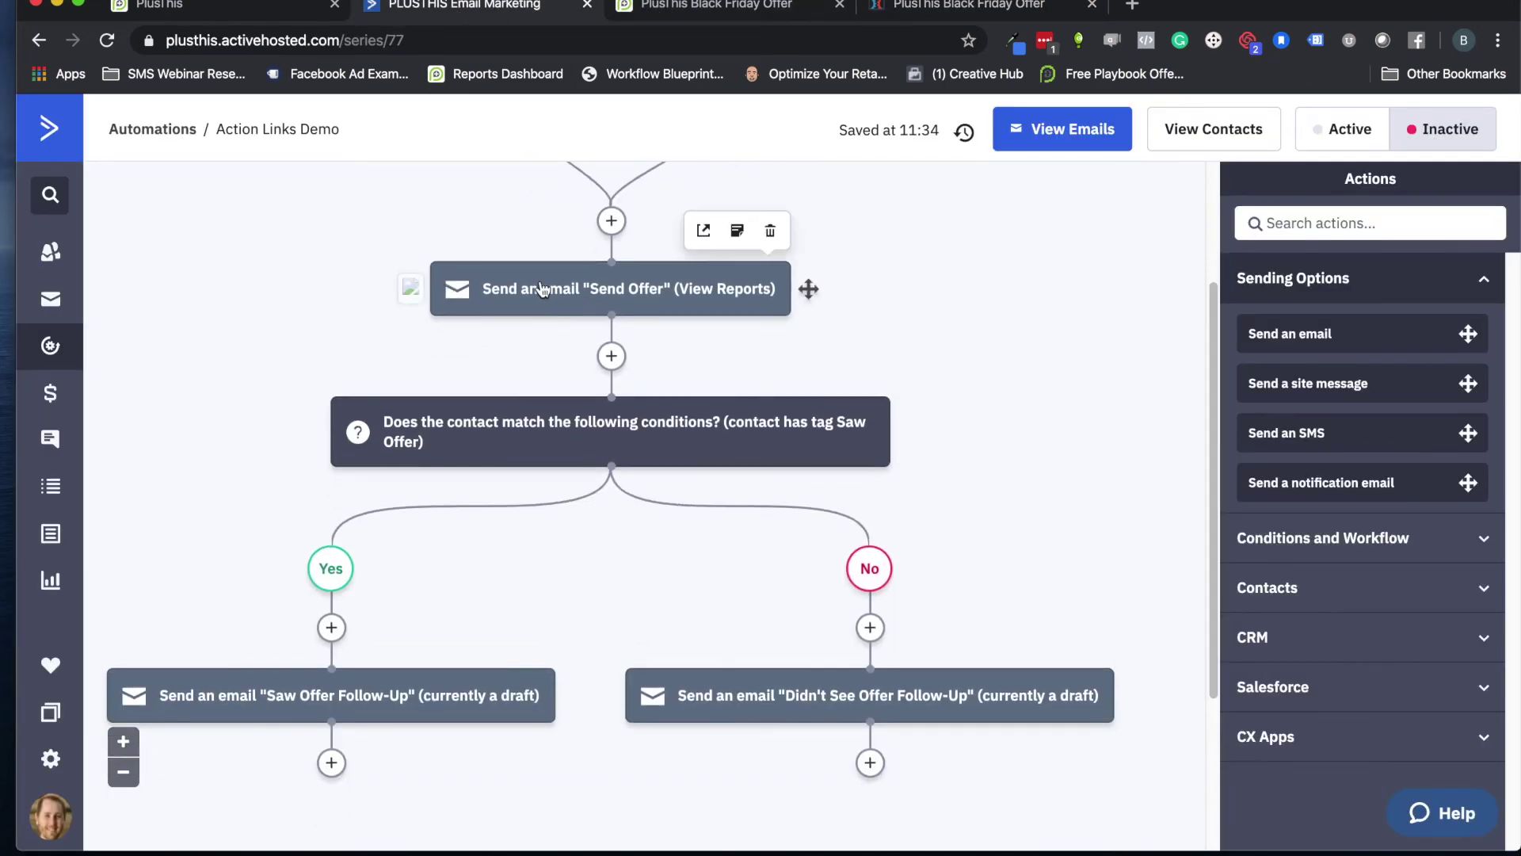
click(226, 8)
scroll(397, 412, down, 3)
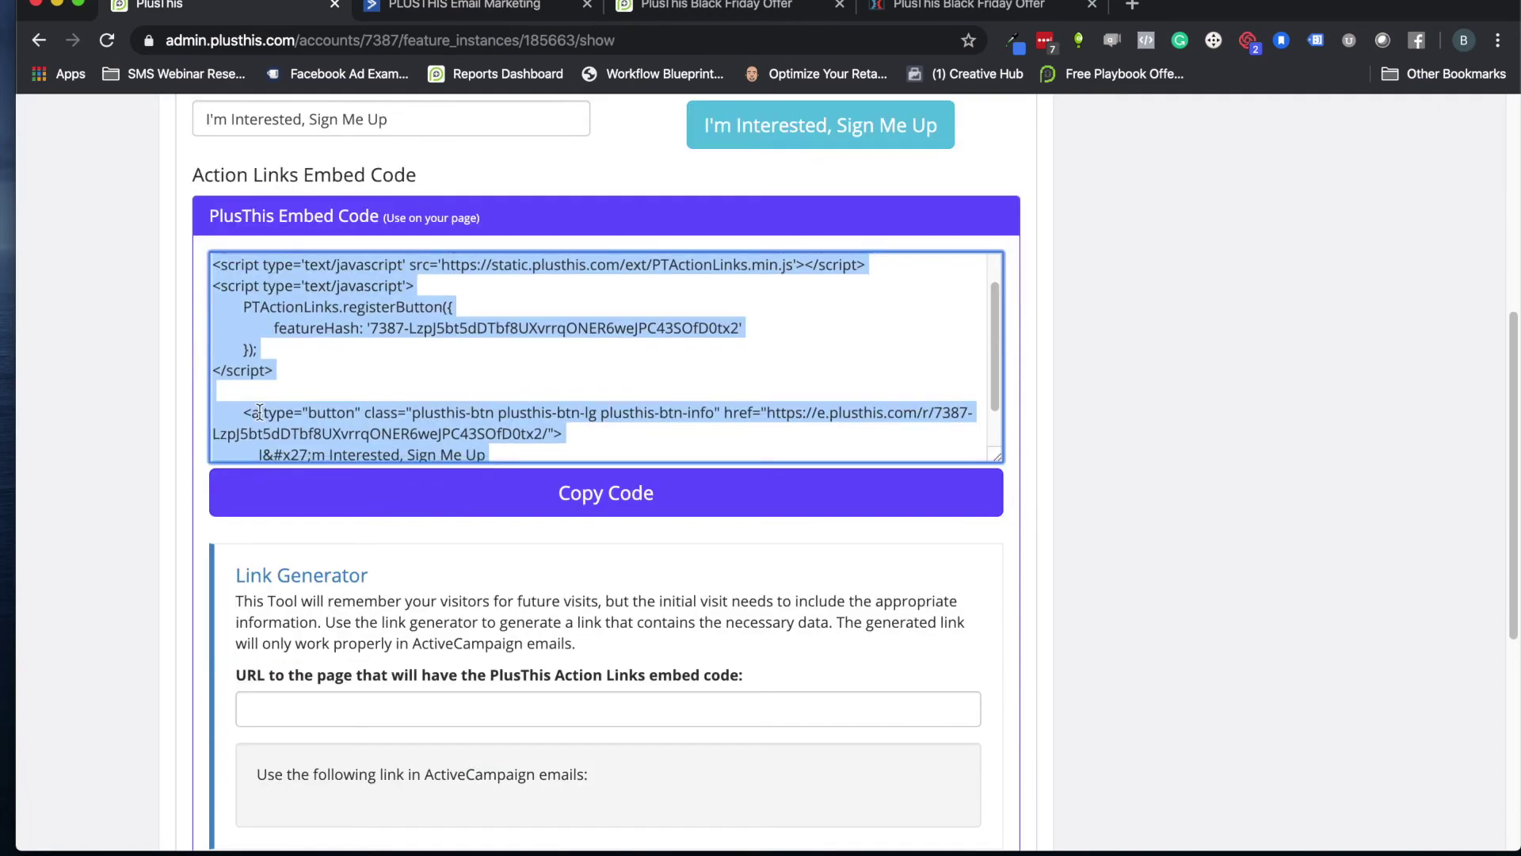
click(301, 692)
text(http://)
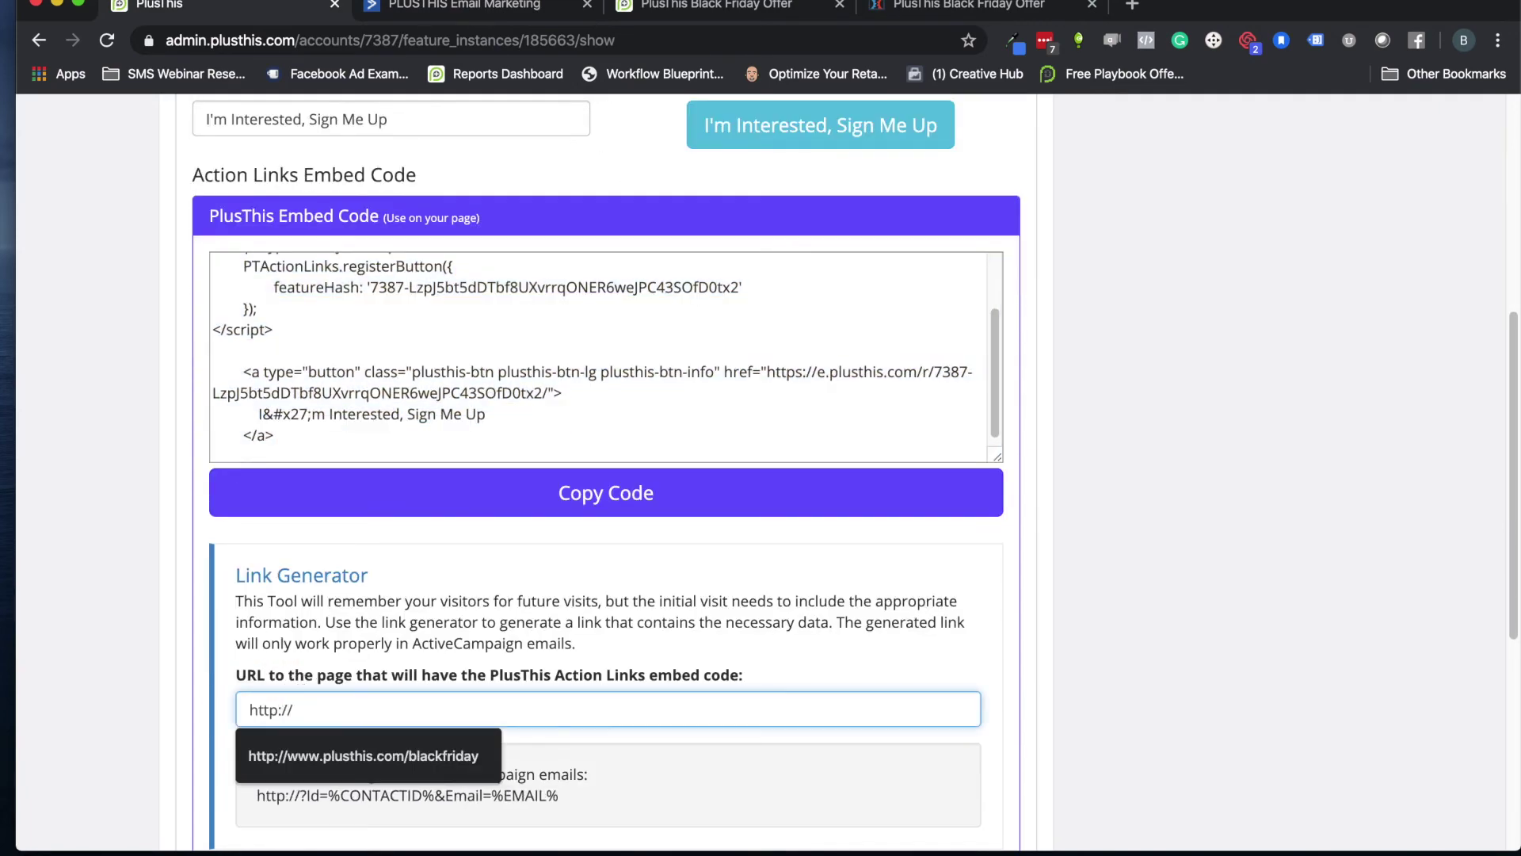
text(plusthis.co)
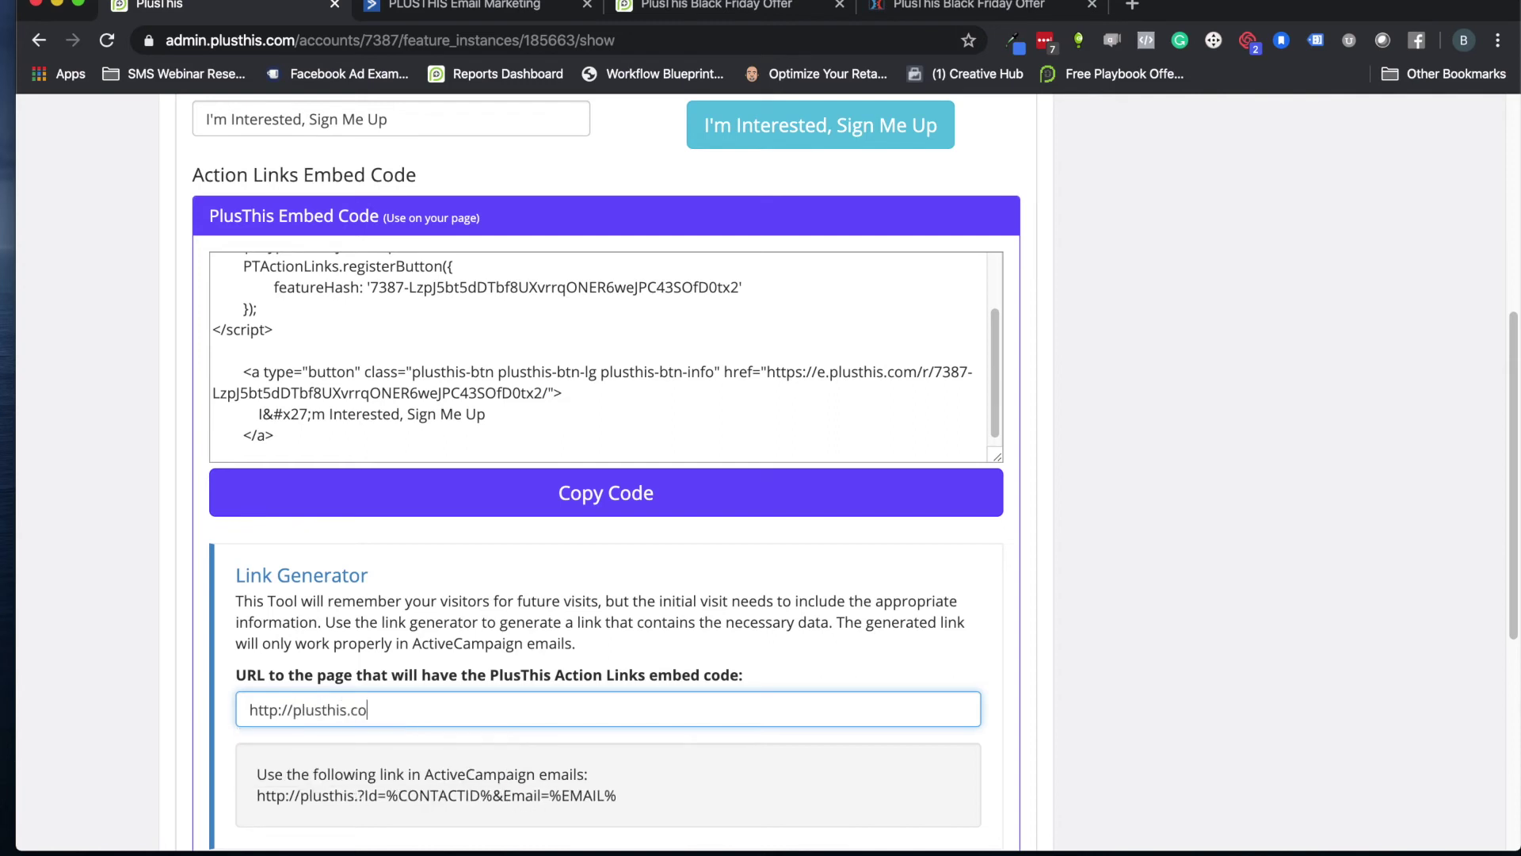
text(m/)
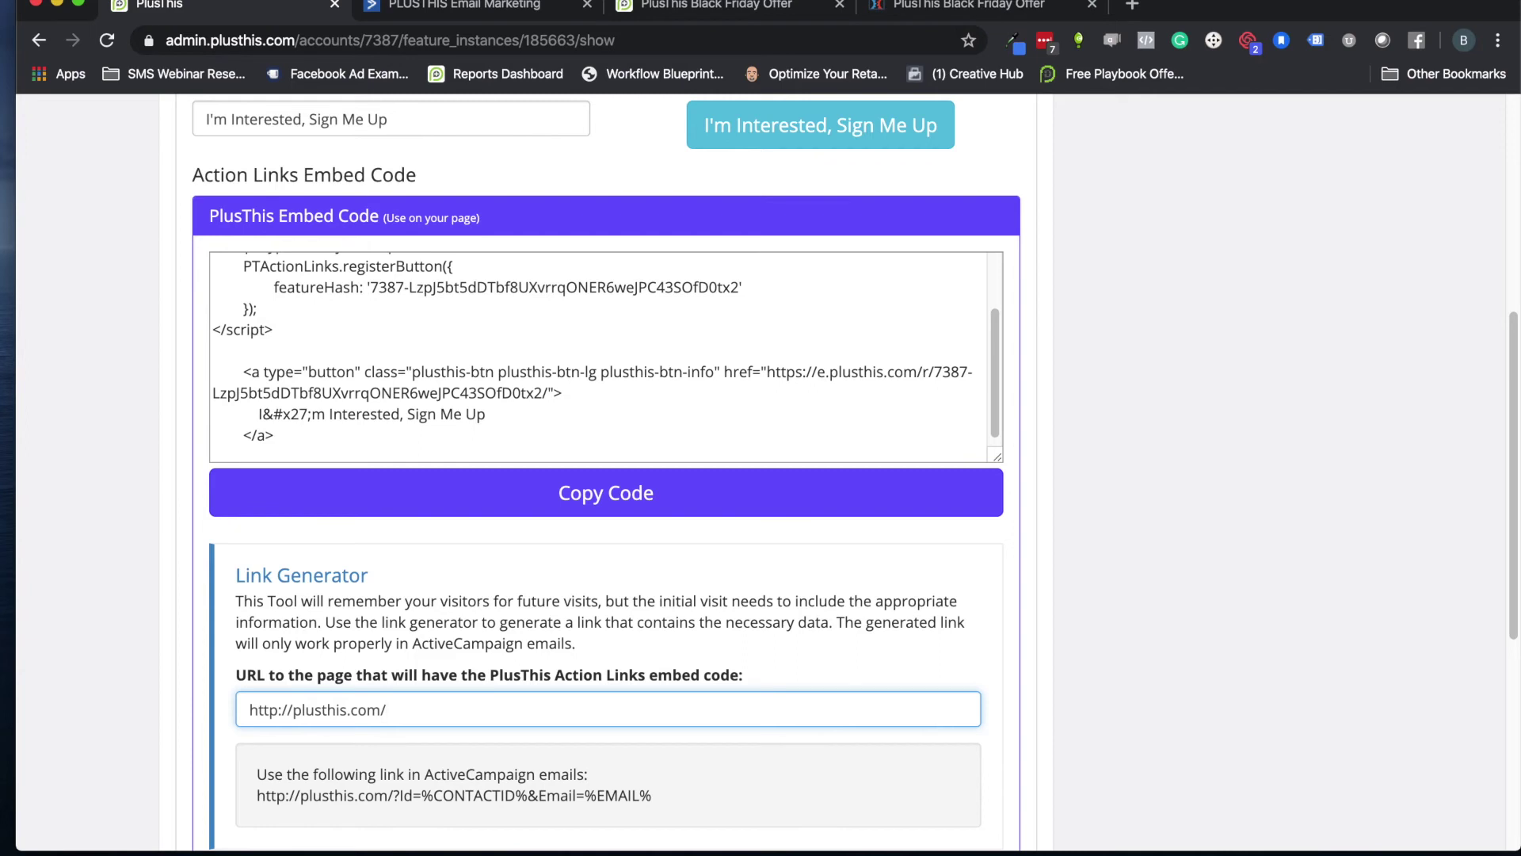
text(conten)
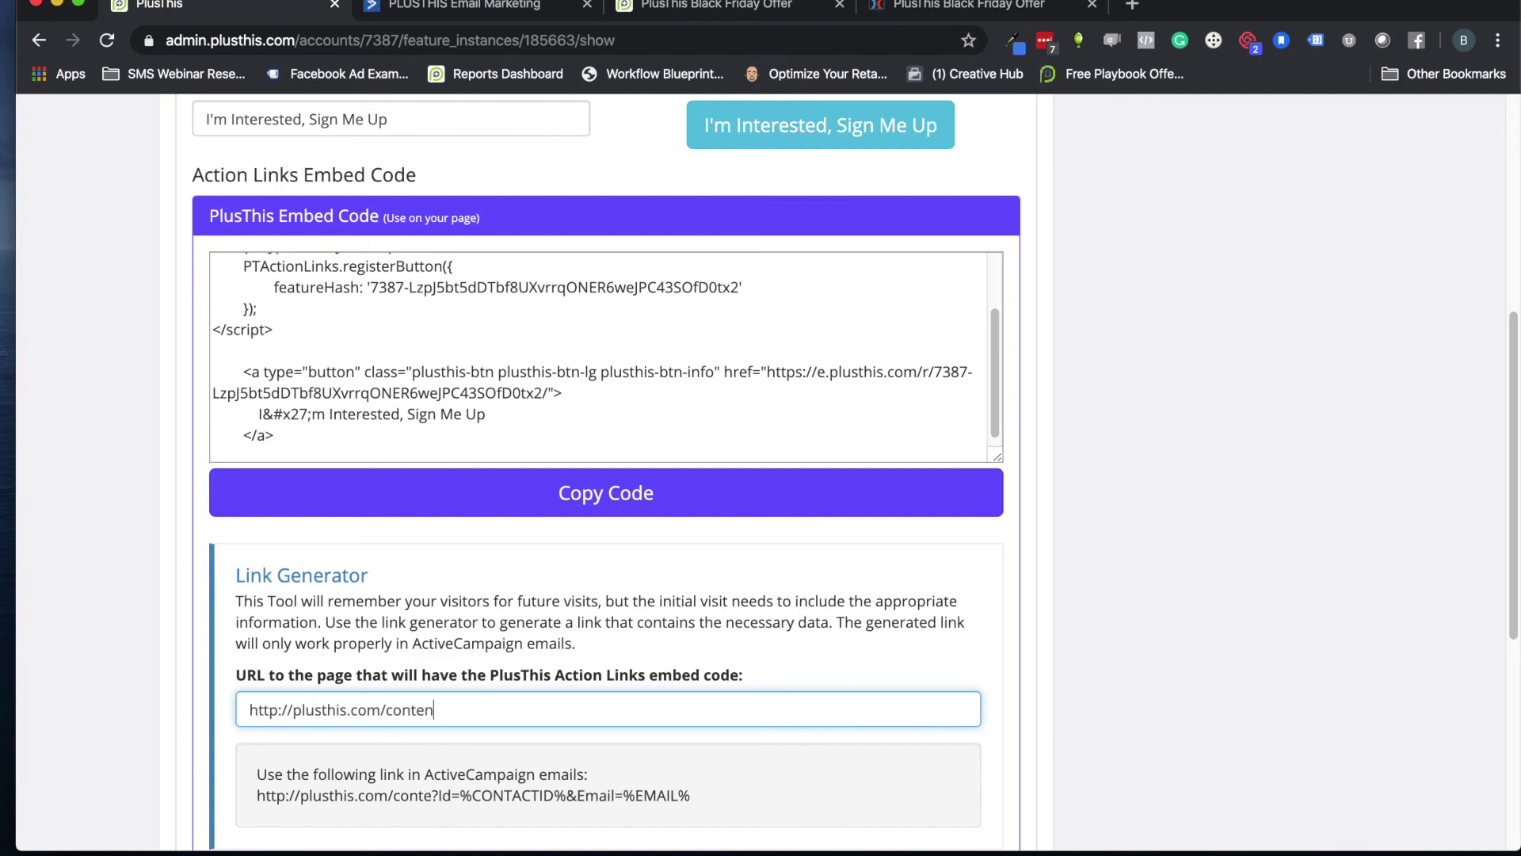
text(t)
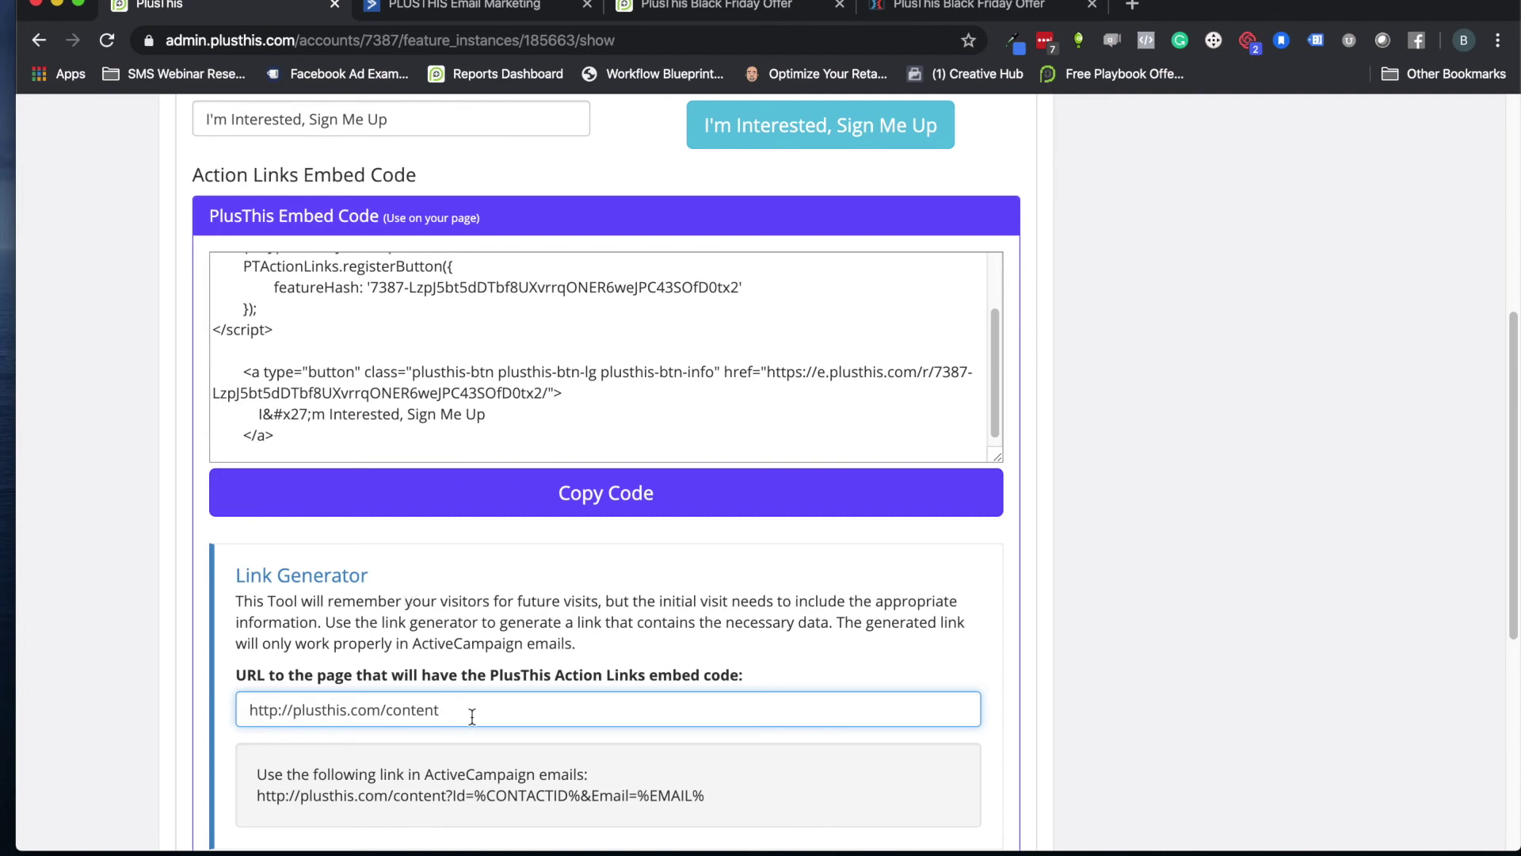
drag(704, 795, 236, 801)
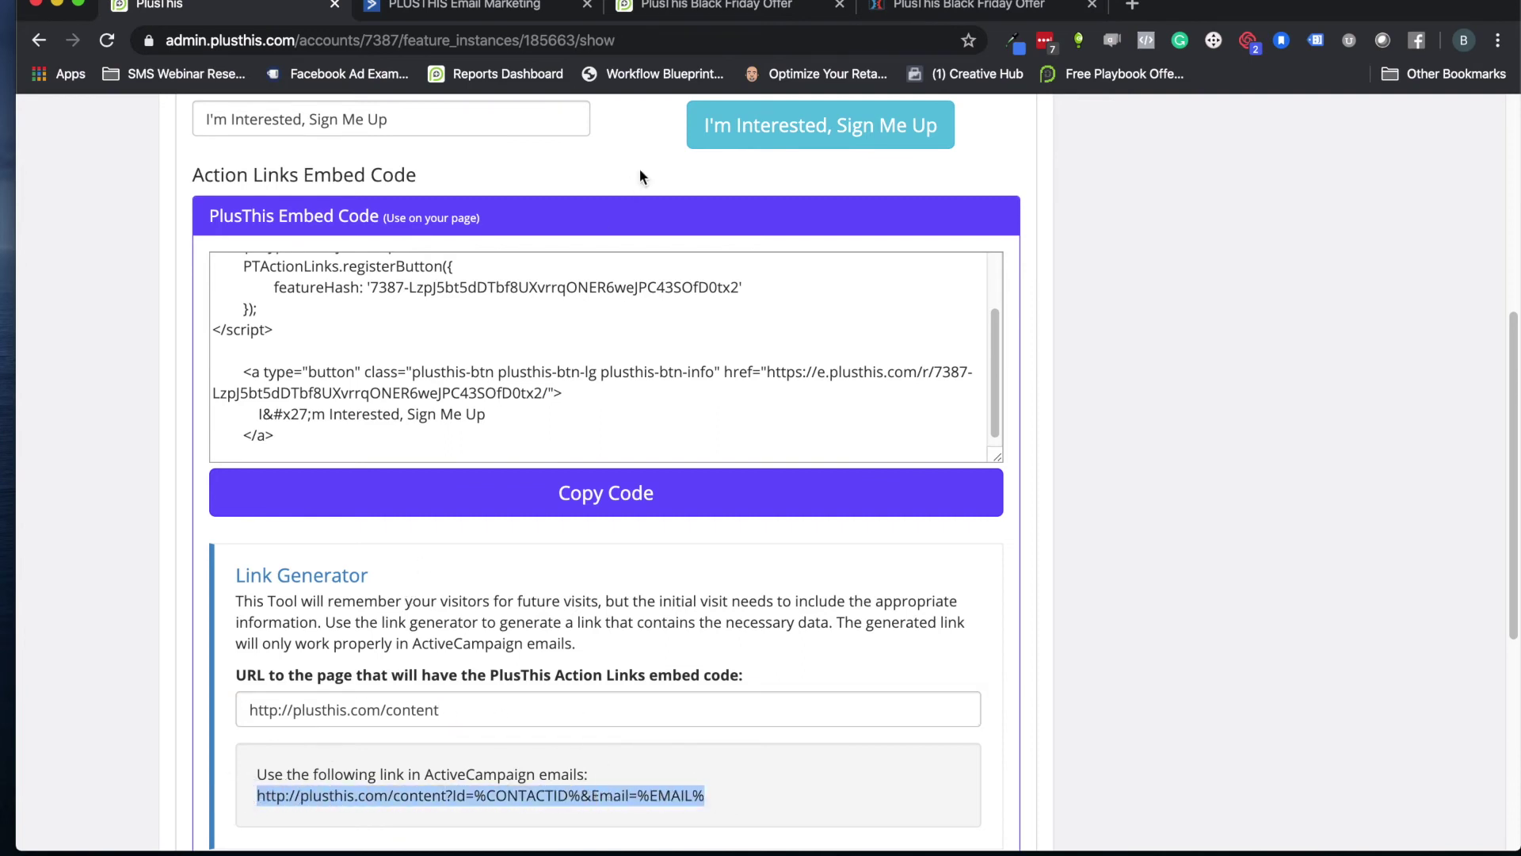
click(466, 9)
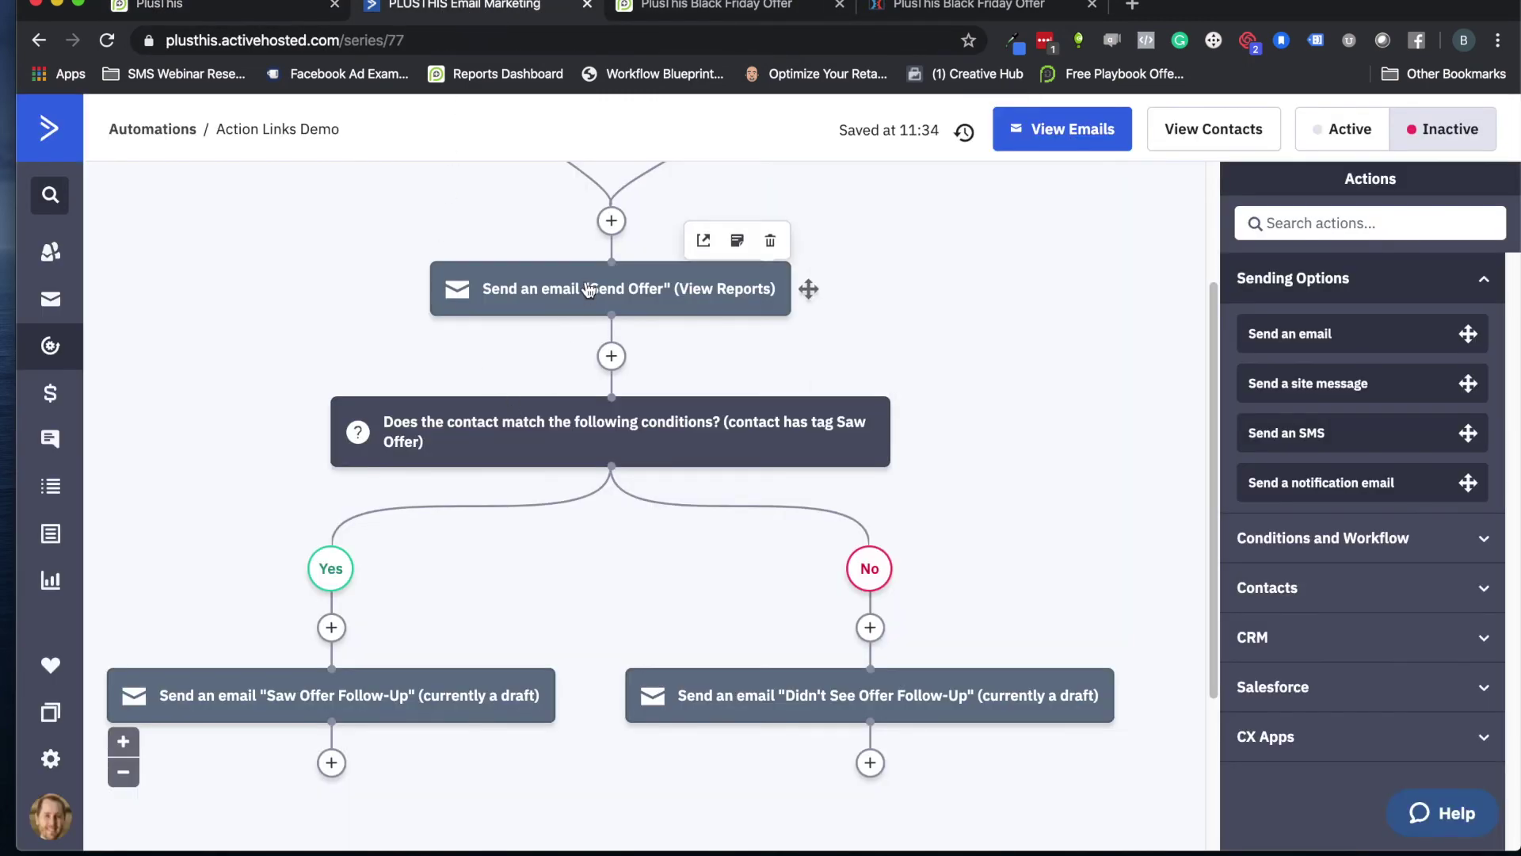
- Link the Send Offer email's 'Here's a link to sign up.' line to the tracking URL and save
scroll(567, 475, up, 5)
click(567, 488)
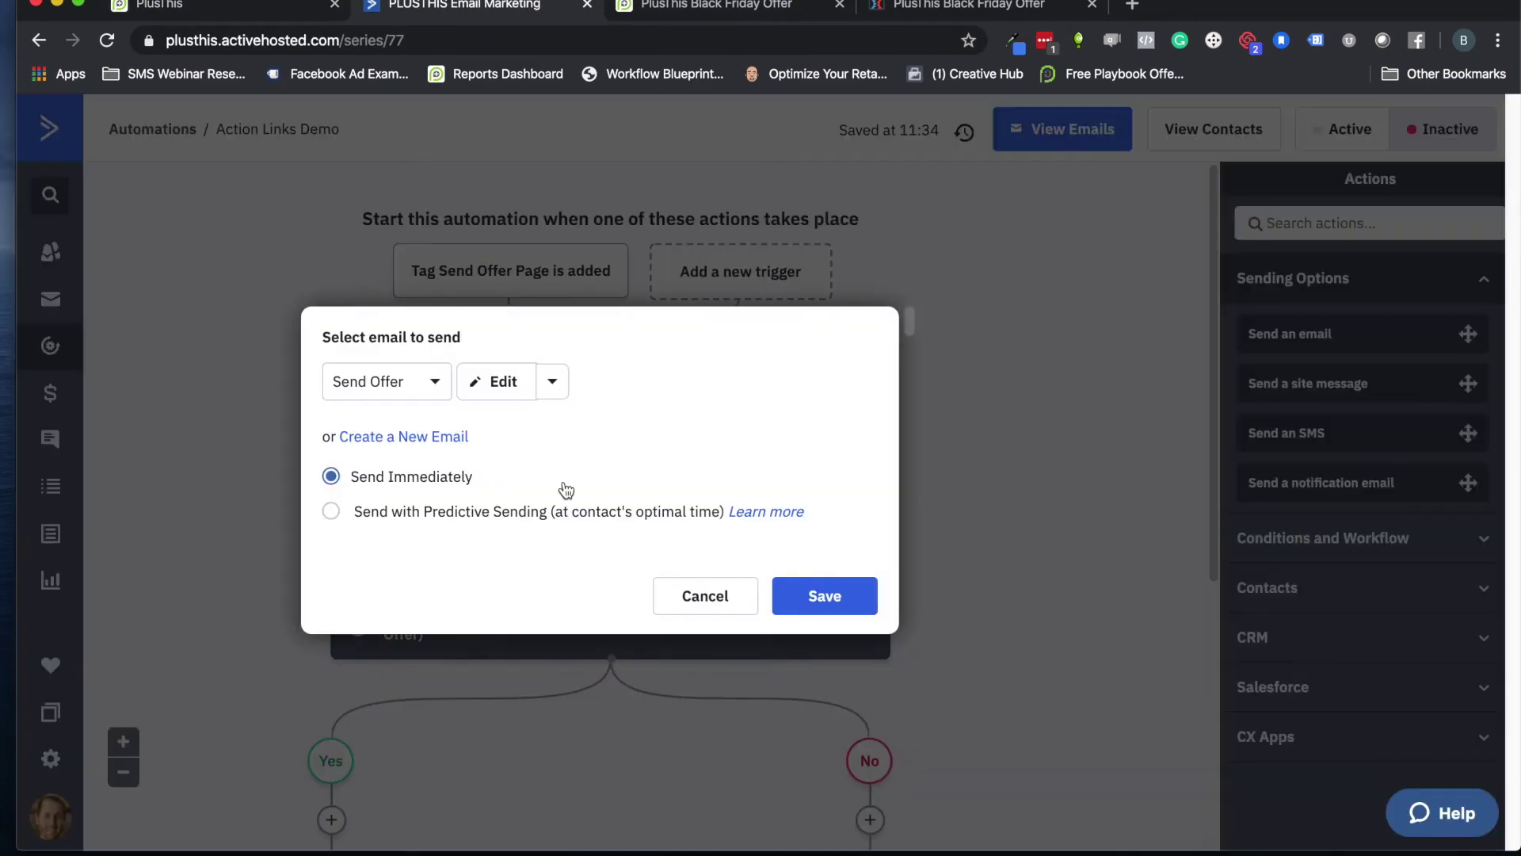
click(502, 392)
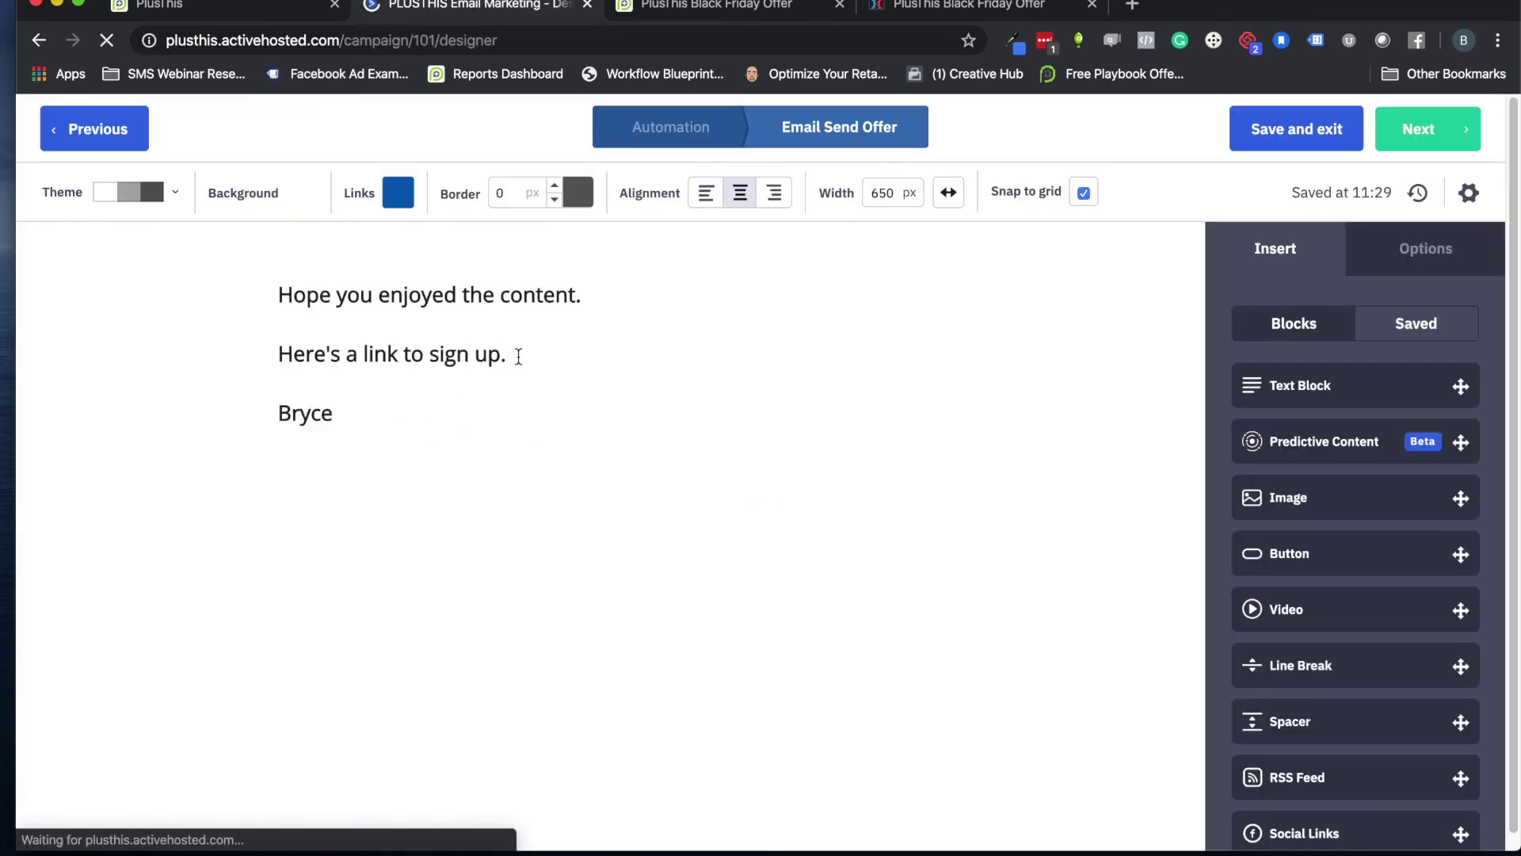
drag(518, 356, 277, 354)
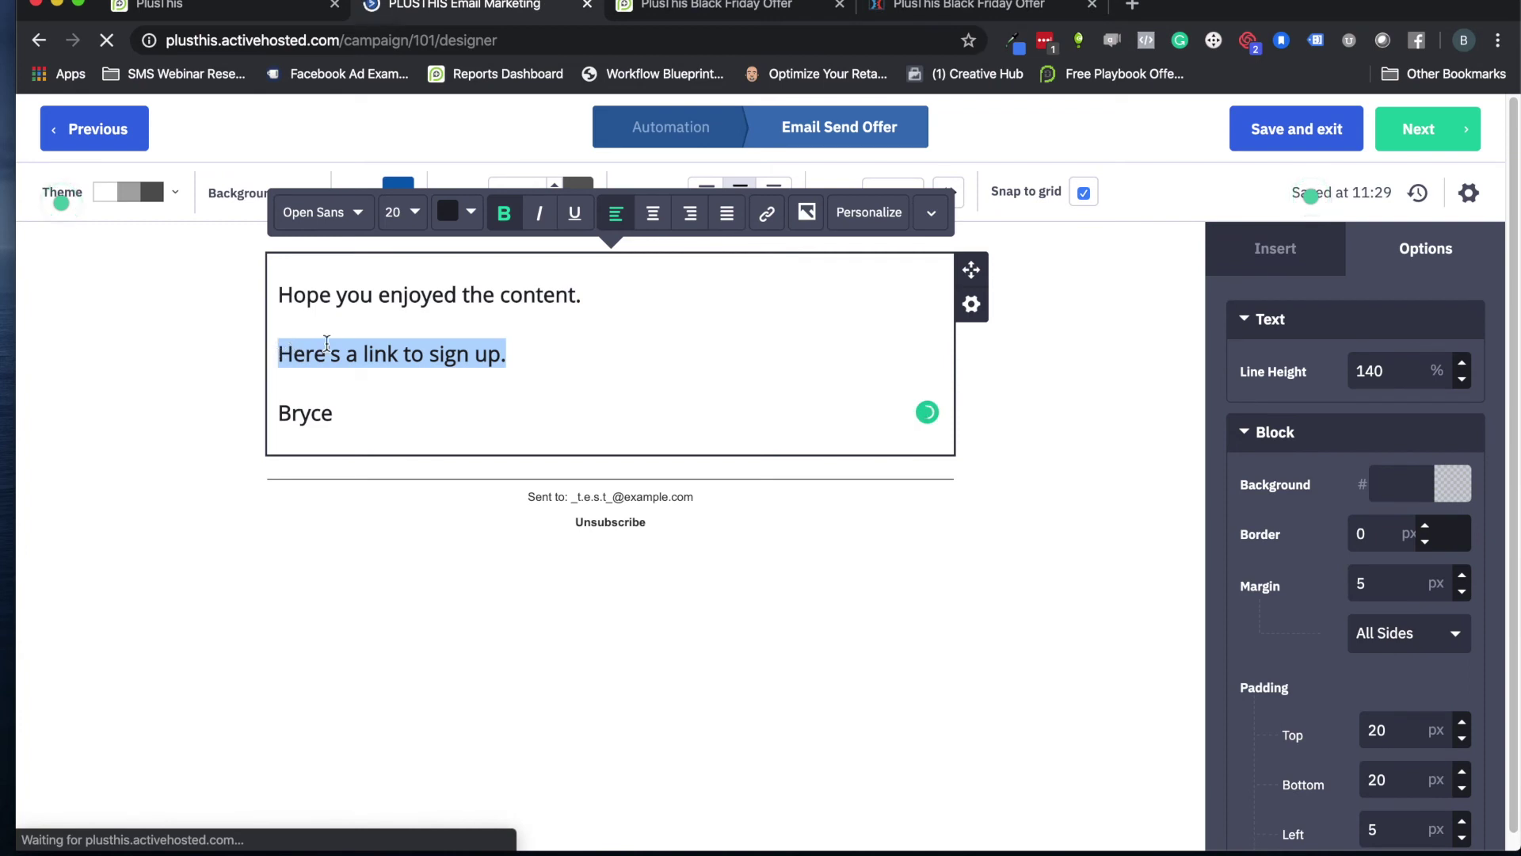
click(773, 208)
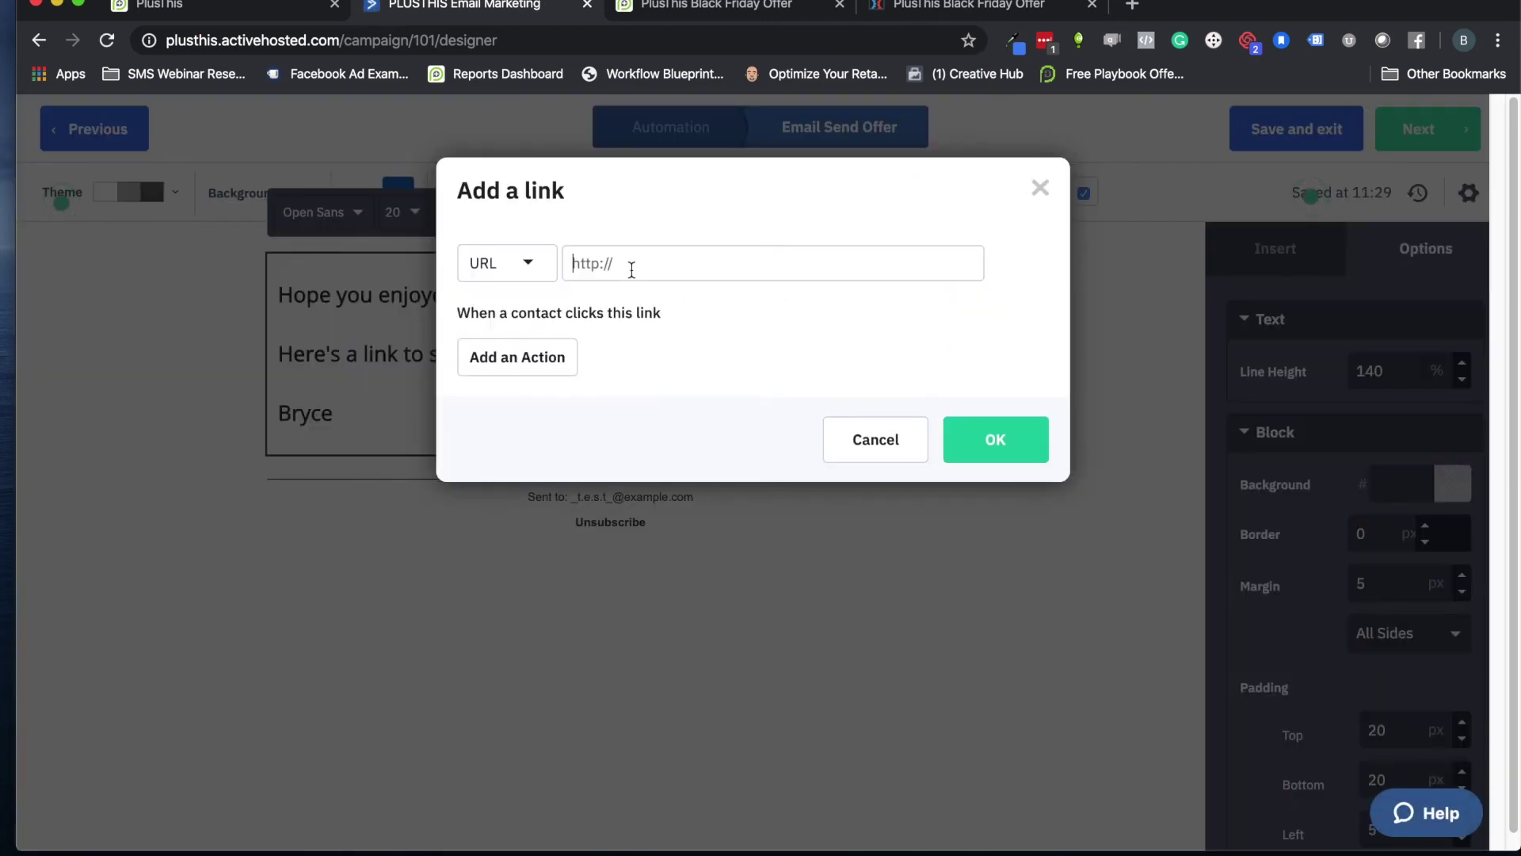
text(http://plusthis.com/content?id=%CONTACTID%&email=%EMAIL%)
click(993, 440)
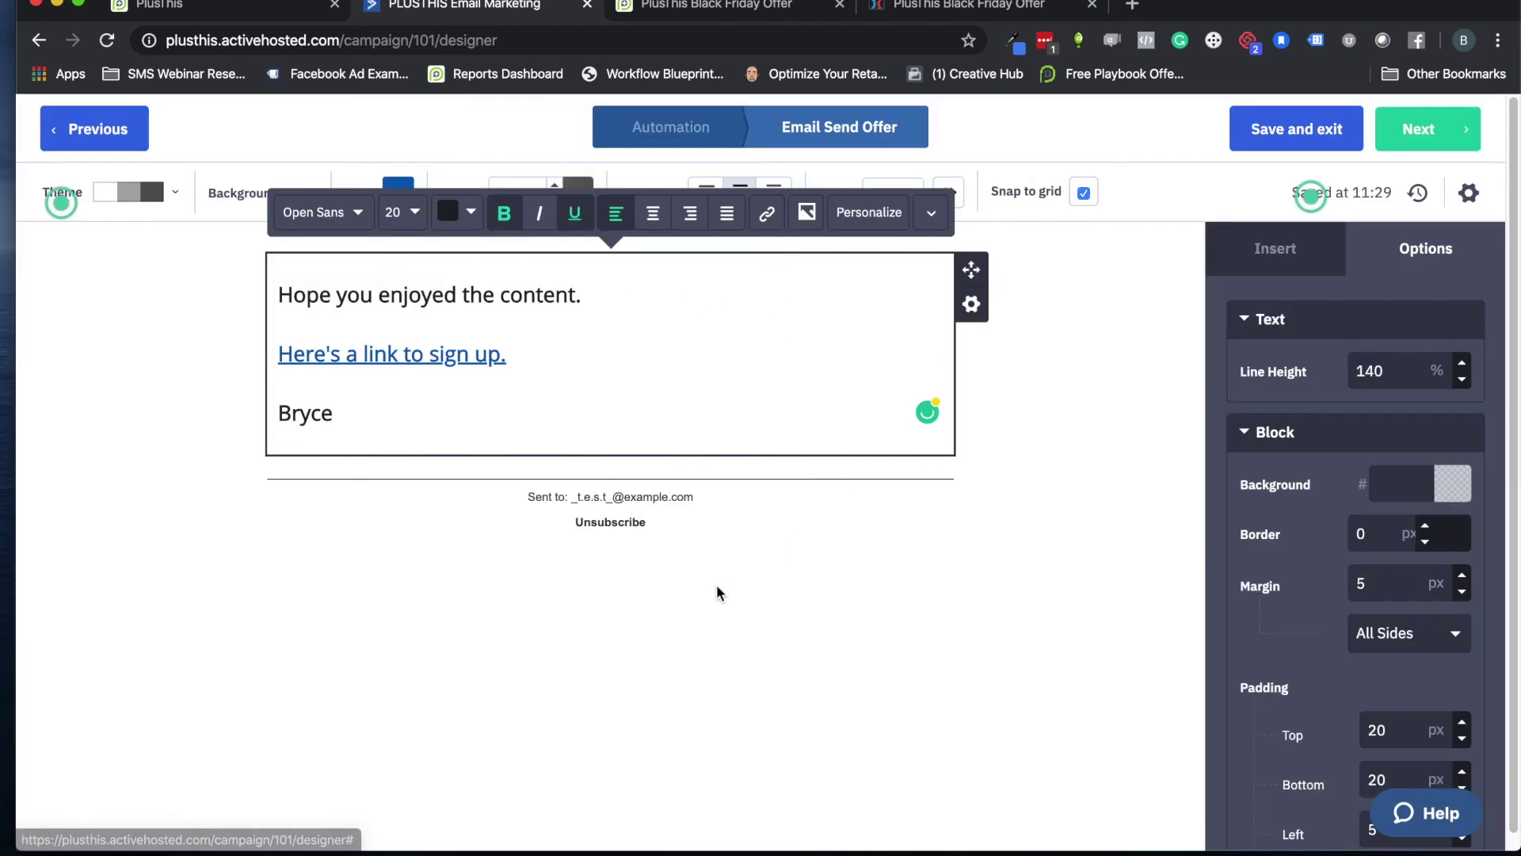
click(717, 588)
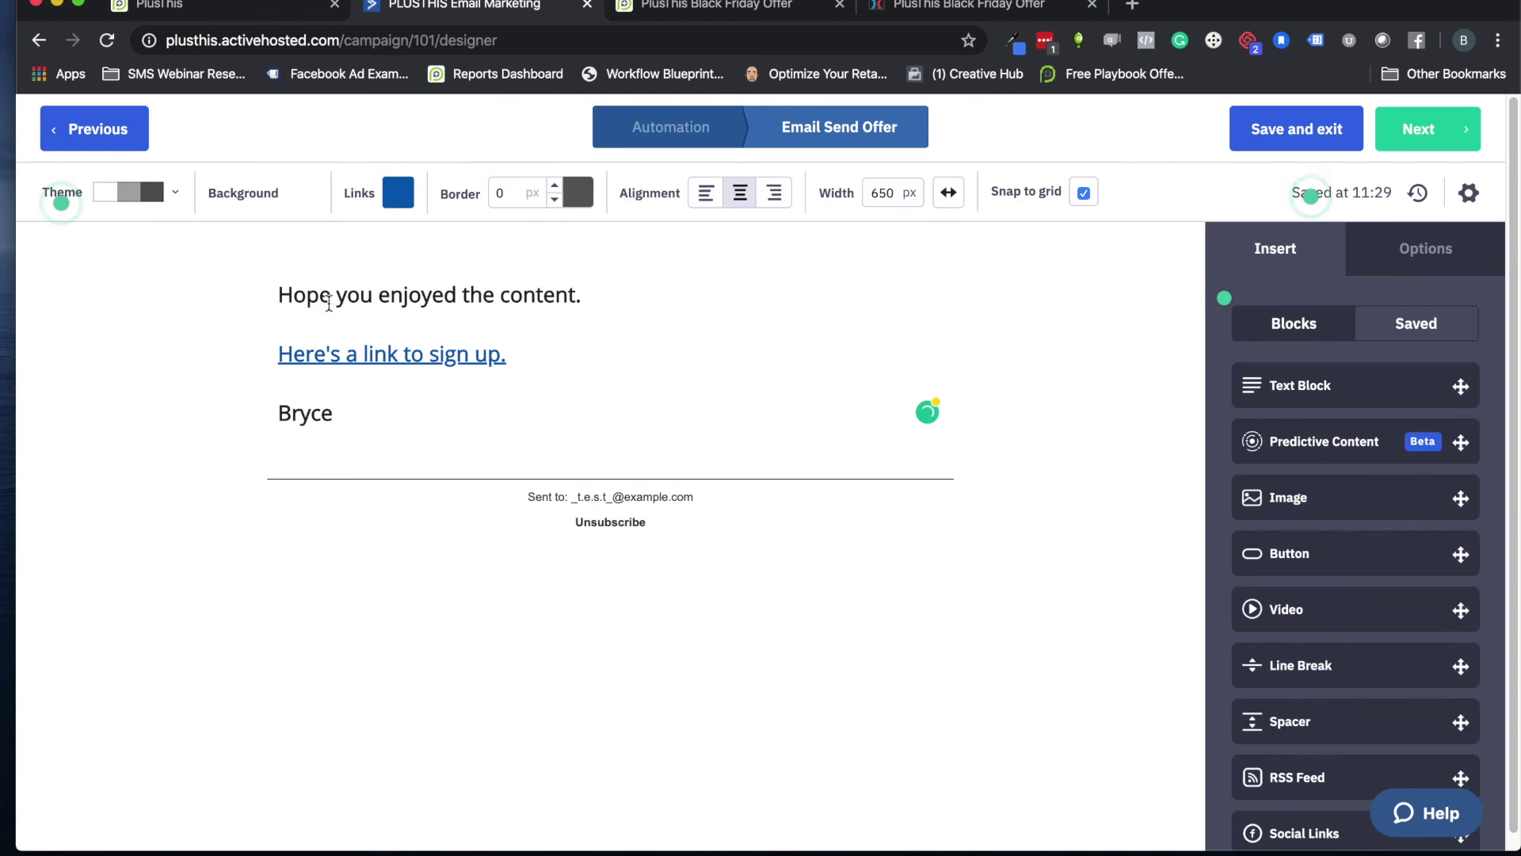
click(1294, 142)
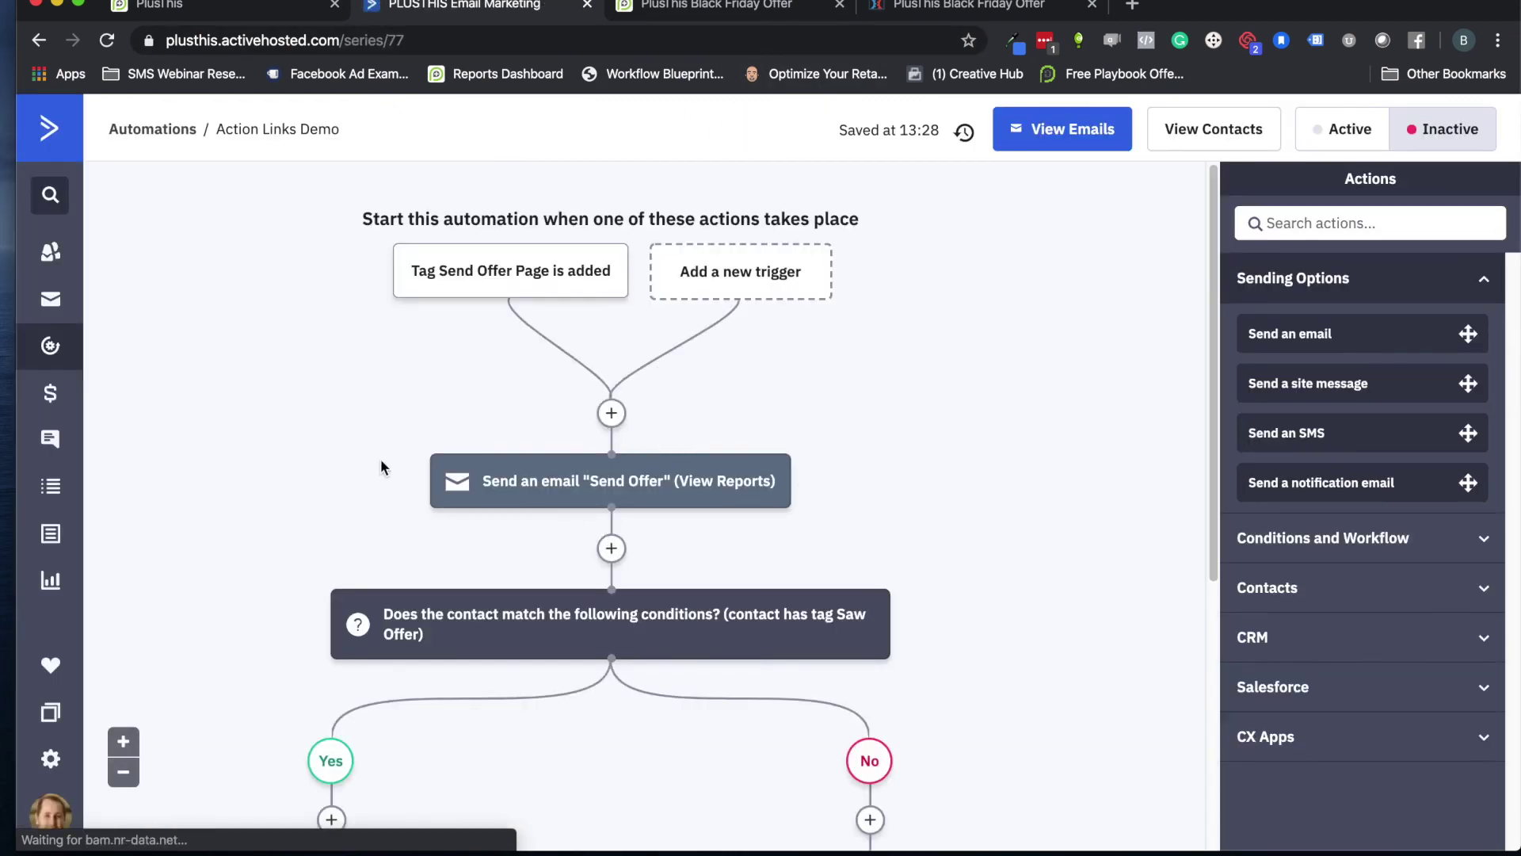
- Review the Send Offer email and its condition branches, then return to the PlusThis Action Links page
scroll(388, 447, down, 3)
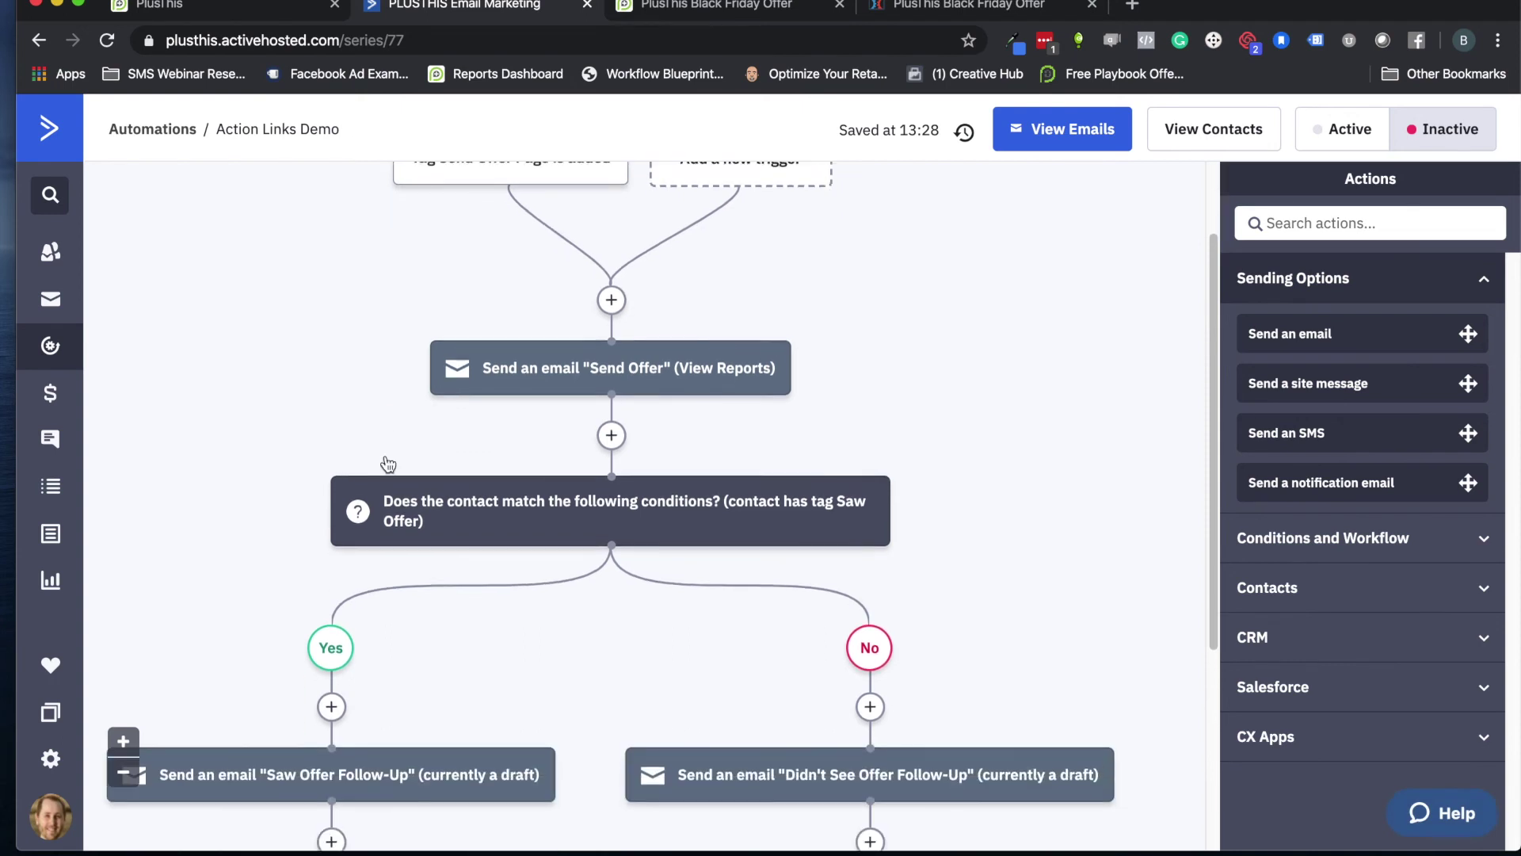
scroll(387, 464, down, 3)
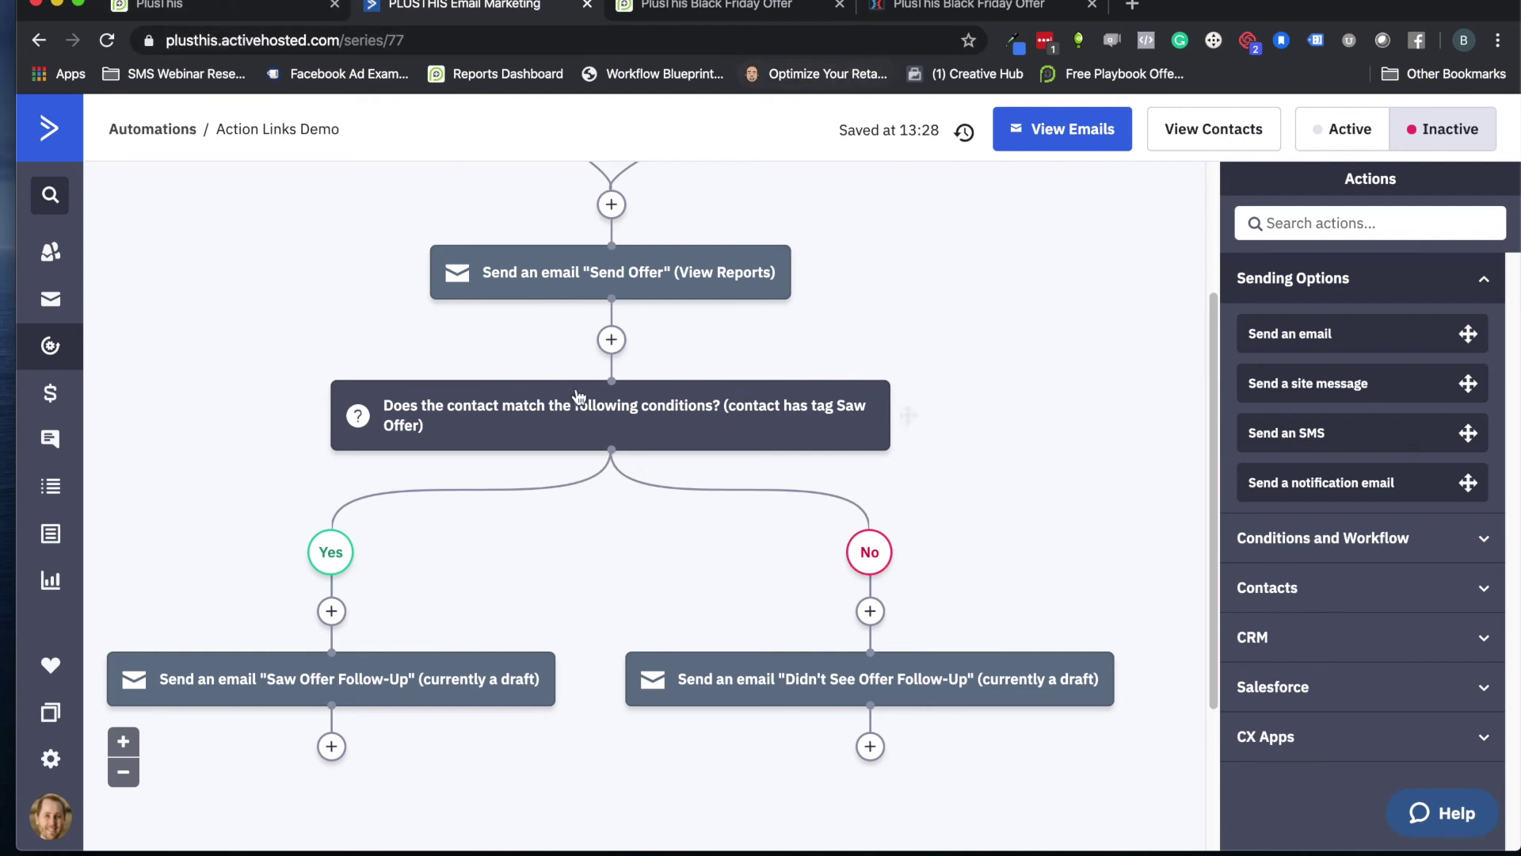
mouse_move(470, 453)
click(238, 8)
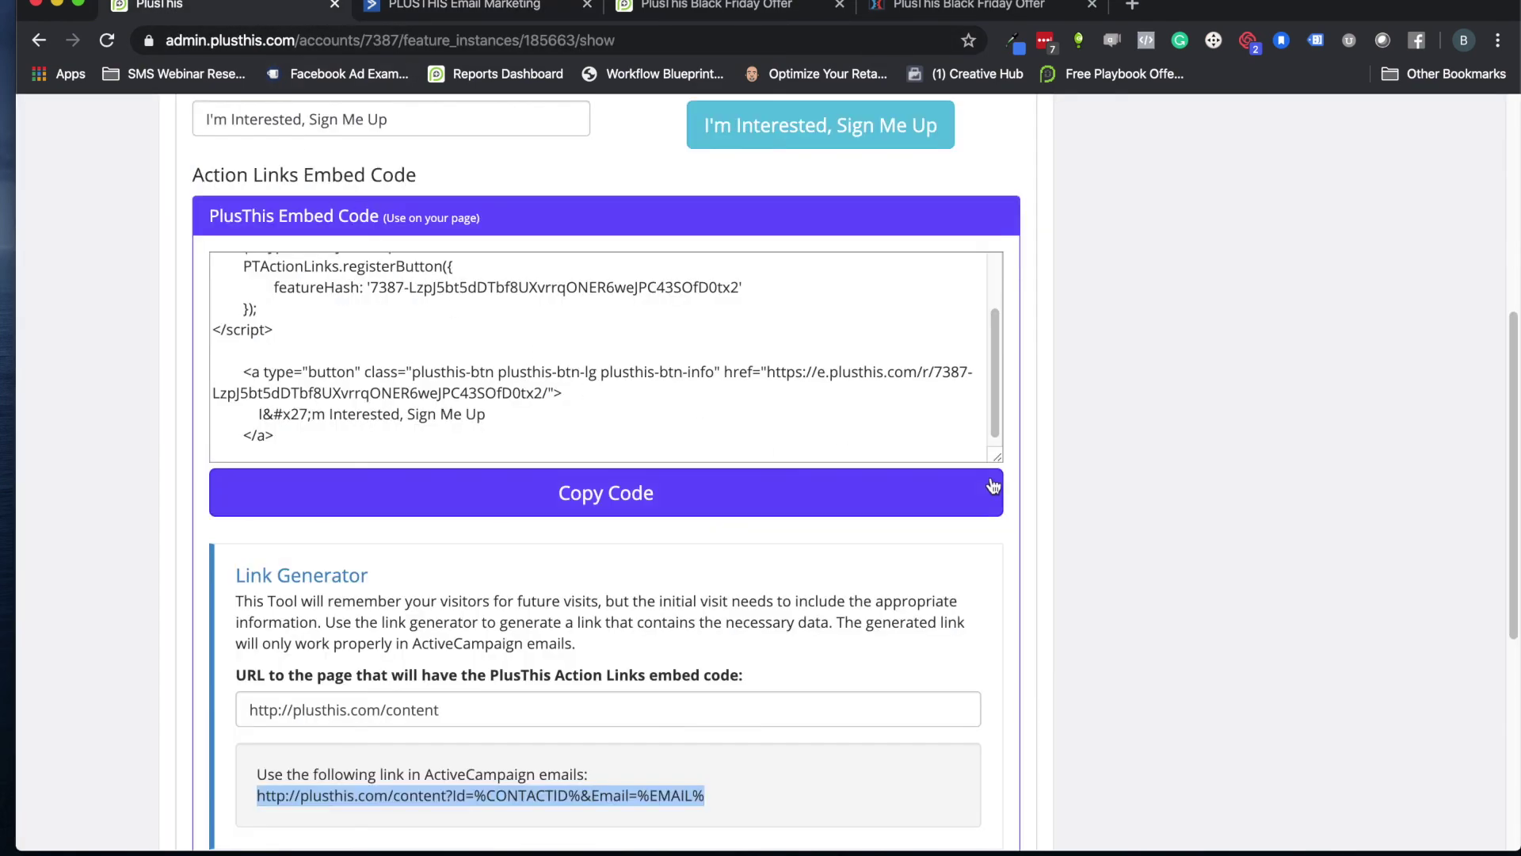
- Edit the Action Links Demo tool and browse its Important, Config and About tabs
scroll(1054, 485, up, 5)
scroll(1065, 397, up, 3)
click(1145, 257)
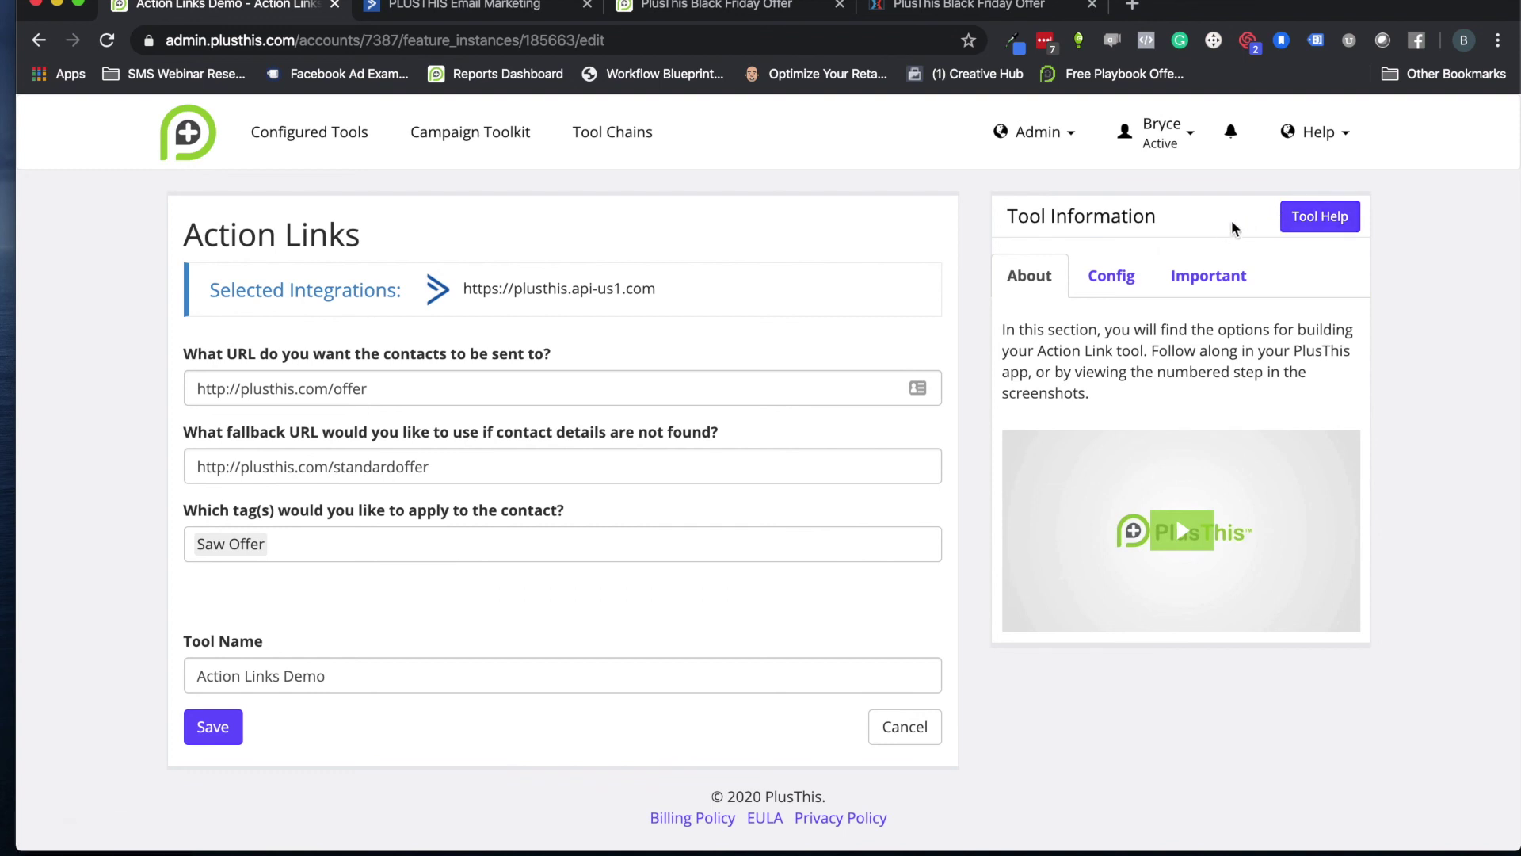
click(1204, 273)
click(1116, 281)
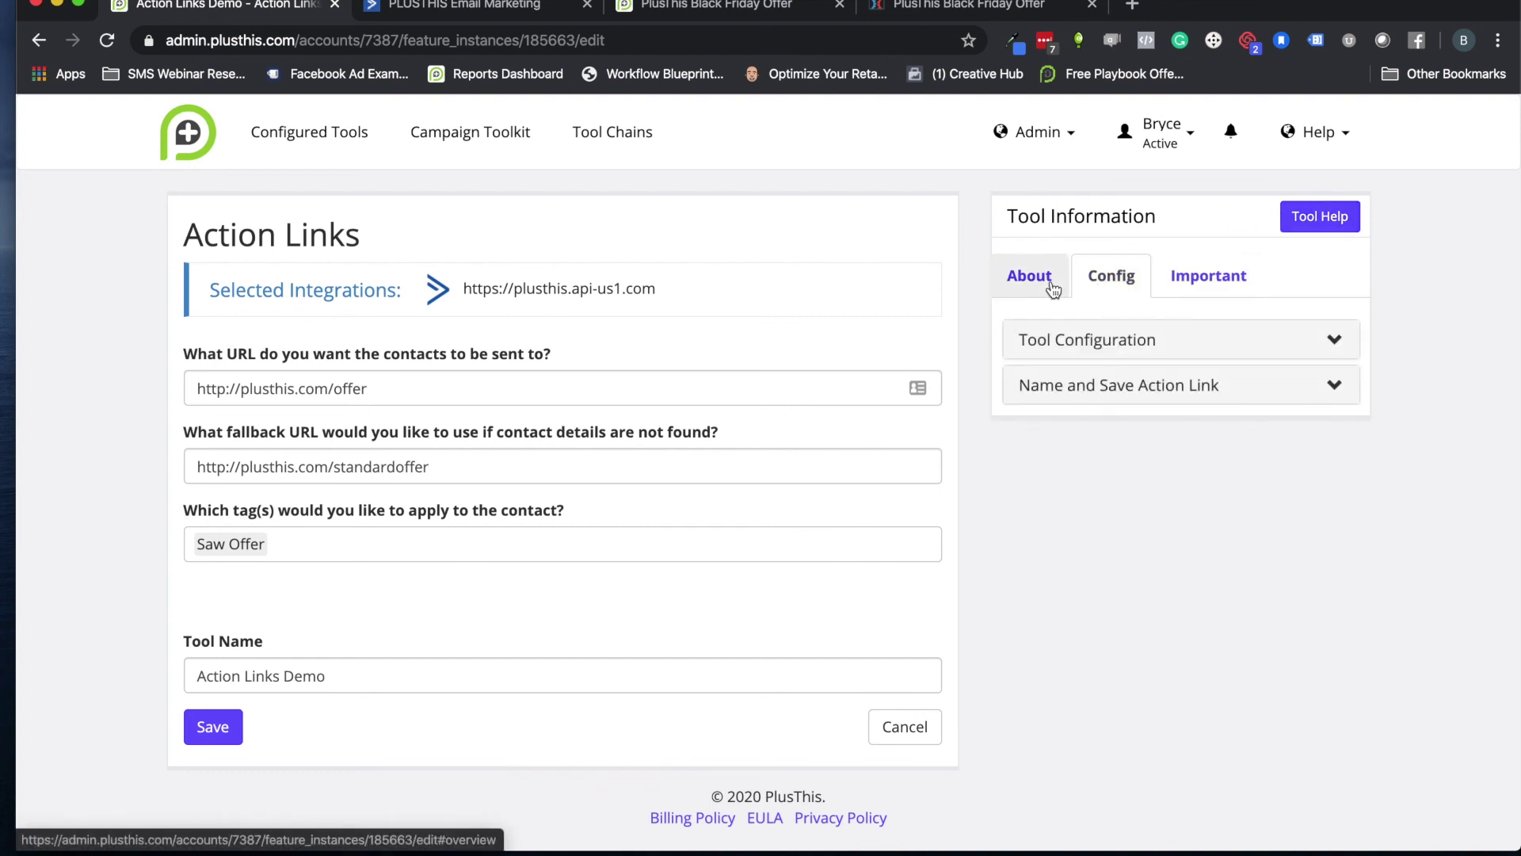
click(1024, 280)
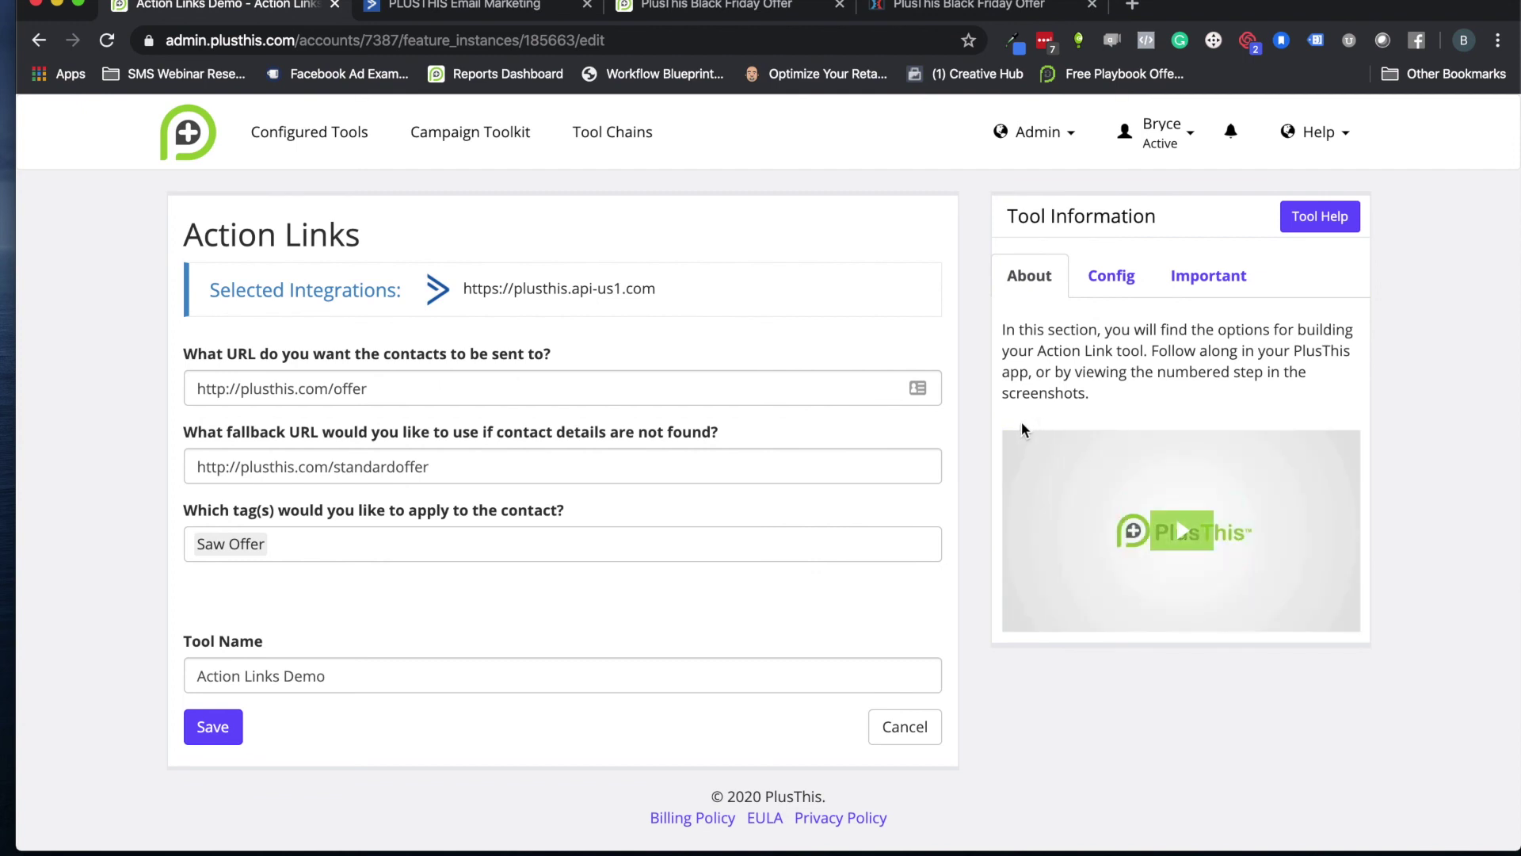